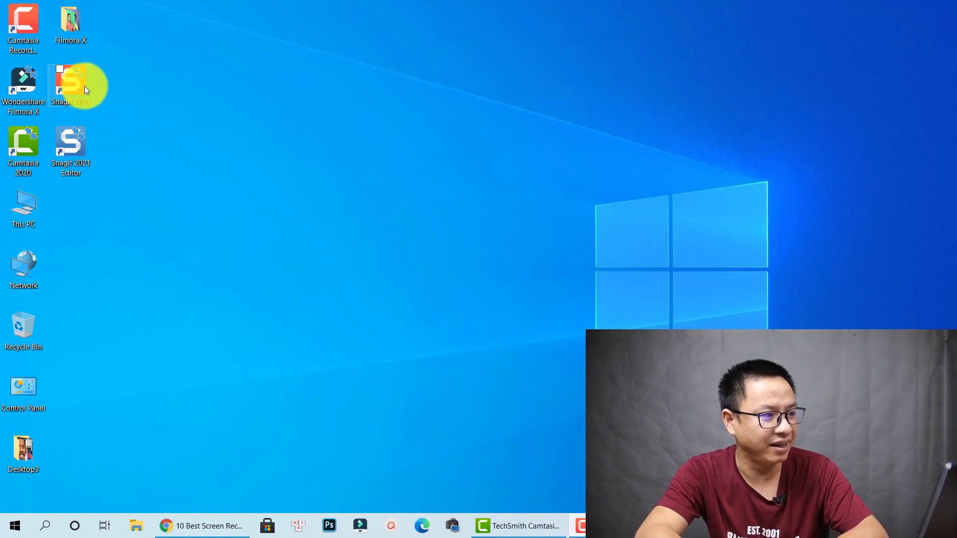
Open Snagit 2021 and reposition its capture window on the desktop.
{"action": "left_click", "coordinate": [75, 145]}
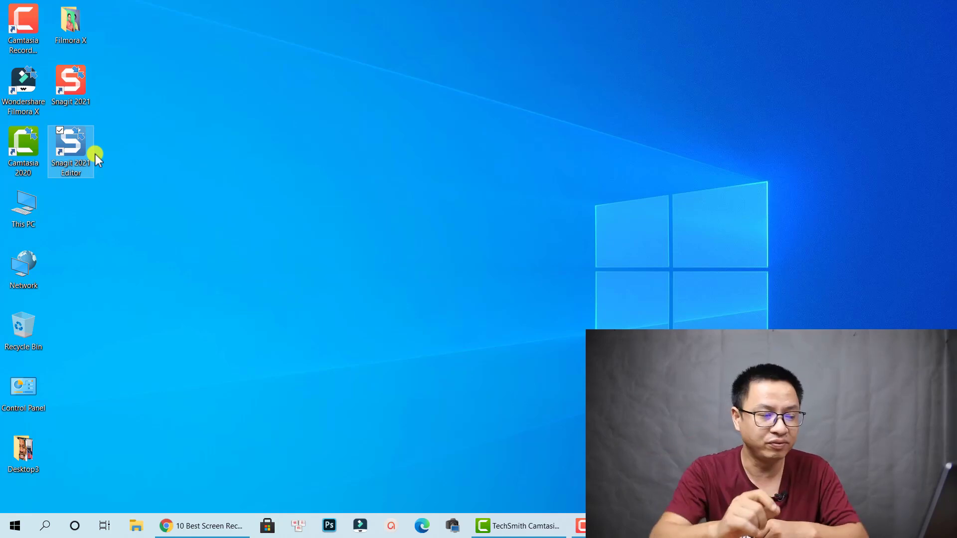
{"action": "double_click", "coordinate": [77, 89]}
{"action": "left_click_drag", "start_coordinate": [490, 120], "coordinate": [454, 131]}
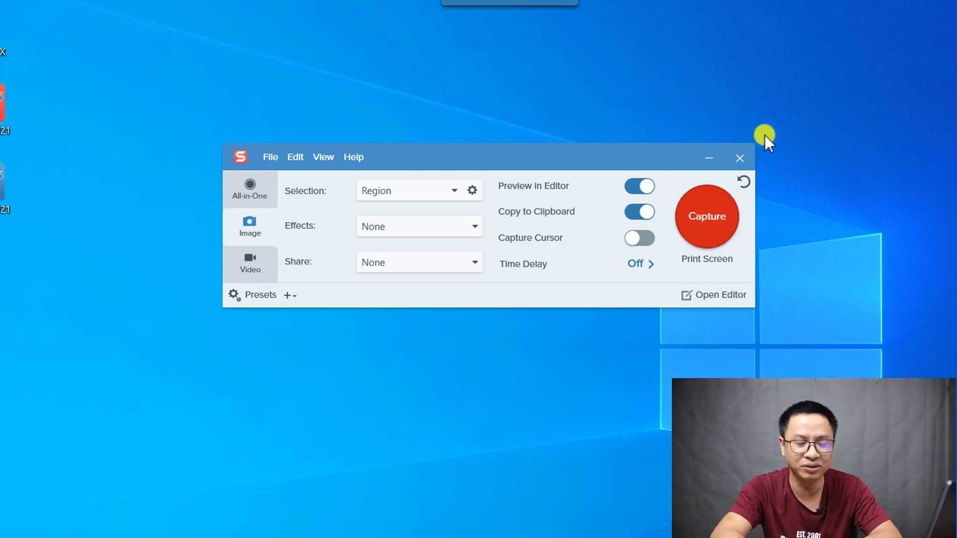
Open the capture preferences and examine the general settings, including the available Snagit themes.
{"action": "left_click", "coordinate": [270, 159]}
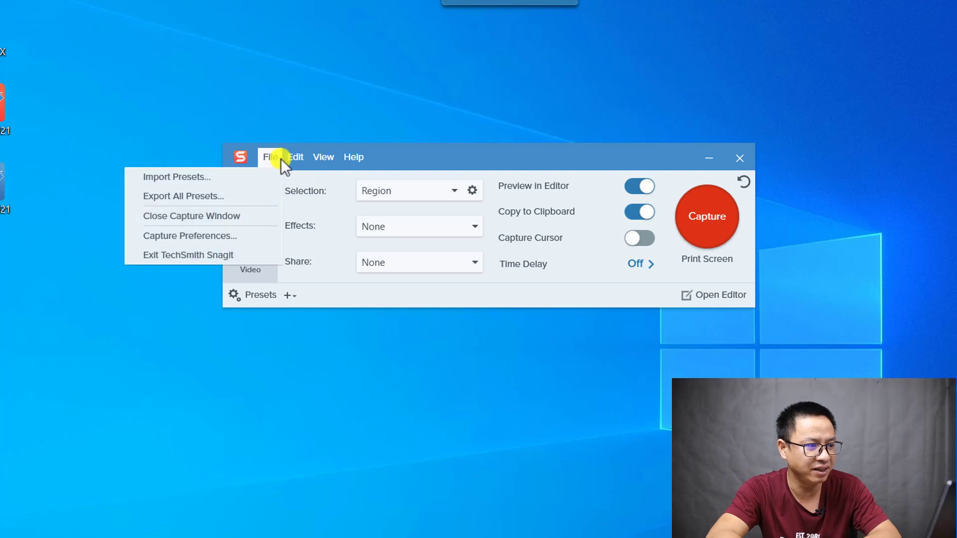
{"action": "mouse_move", "coordinate": [300, 157]}
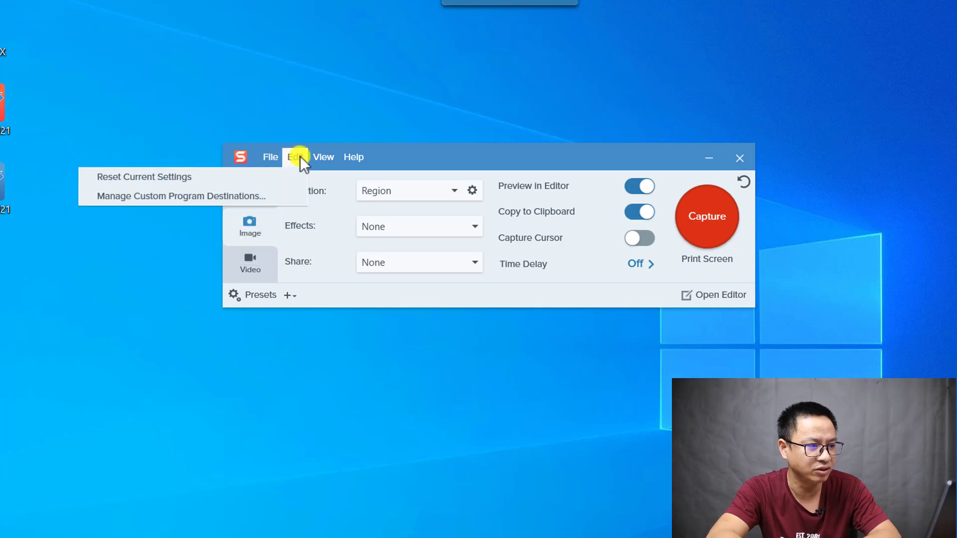
{"action": "left_click", "coordinate": [271, 157]}
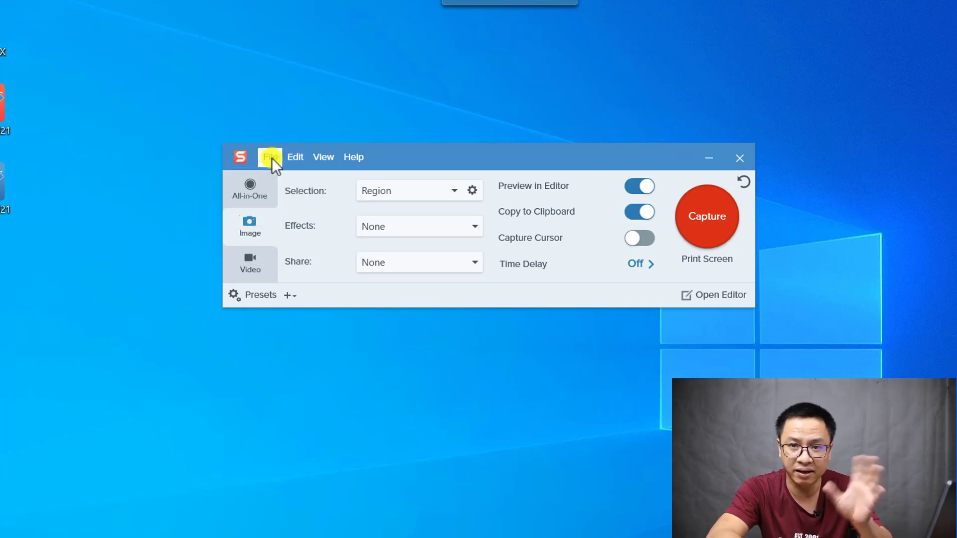
{"action": "left_click", "coordinate": [271, 158]}
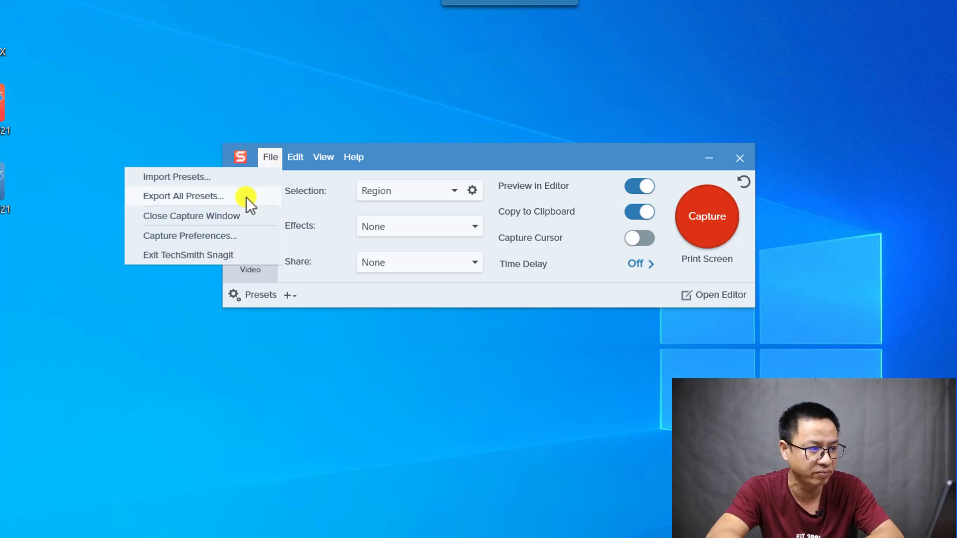
{"action": "left_click", "coordinate": [207, 236]}
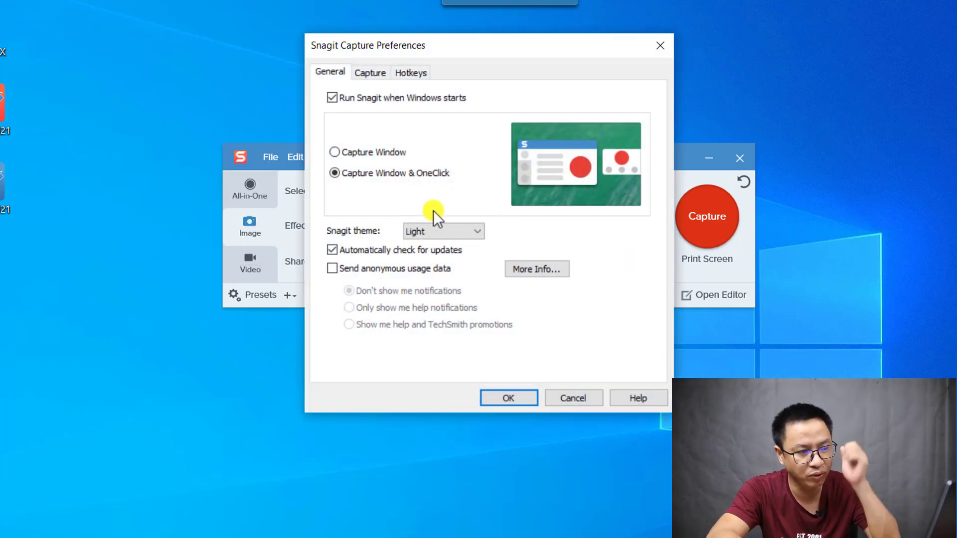
{"action": "left_click", "coordinate": [443, 231]}
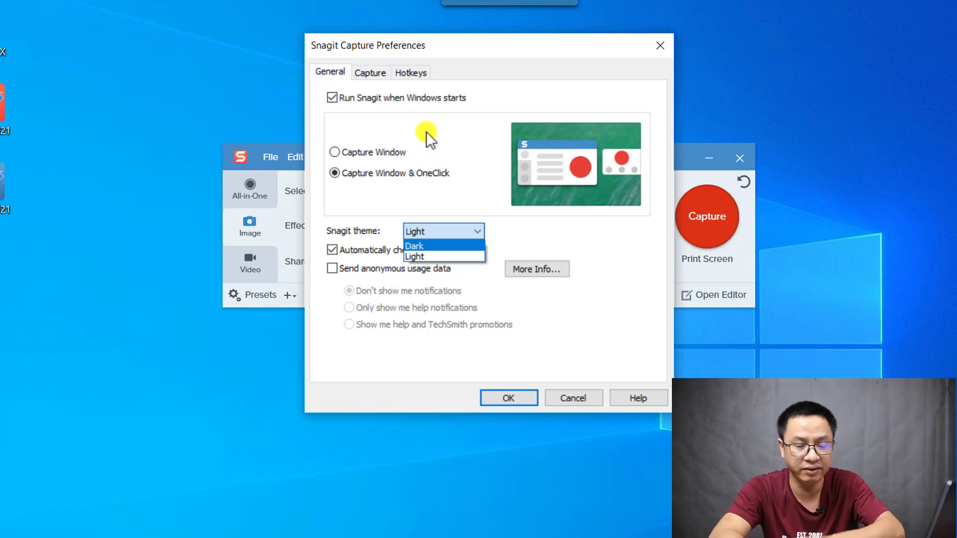
{"action": "left_click", "coordinate": [465, 231]}
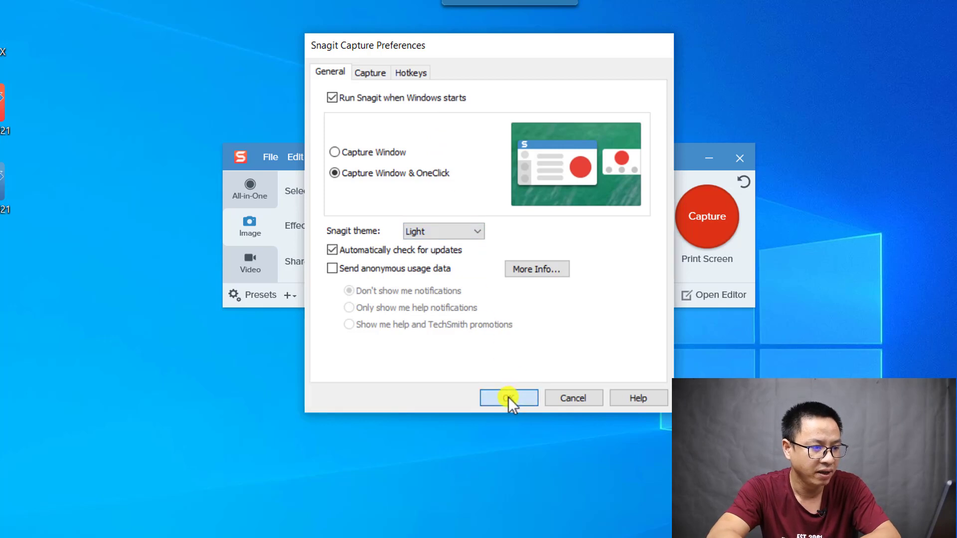
{"action": "left_click", "coordinate": [509, 398]}
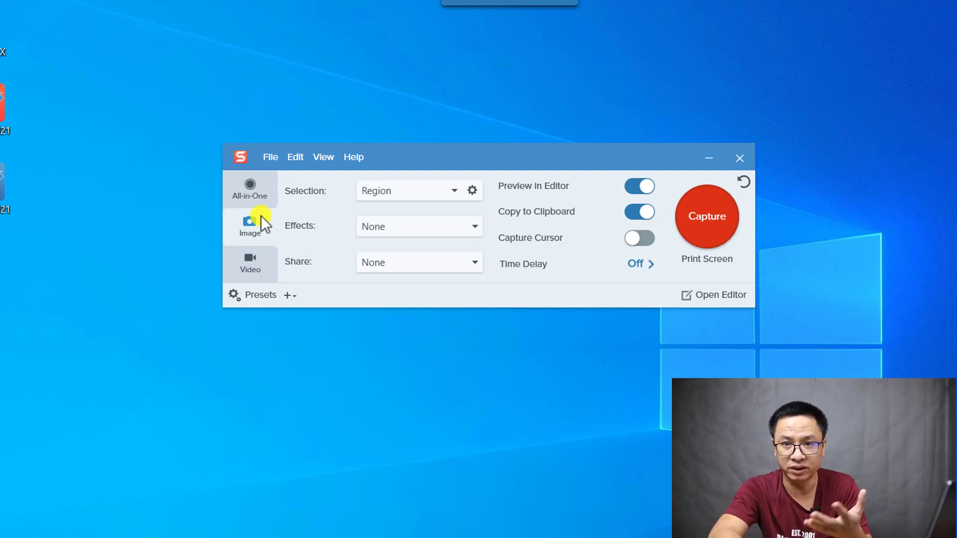
Capture a 1037 x 627 region of the desktop as an image in All-in-One mode, and minimize the editor.
{"action": "left_click", "coordinate": [257, 197]}
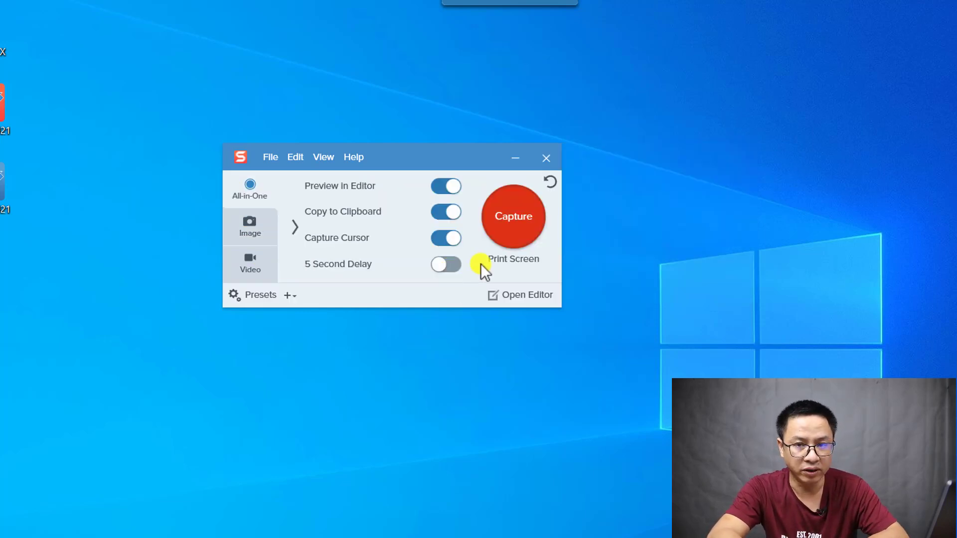
{"action": "left_click", "coordinate": [509, 219]}
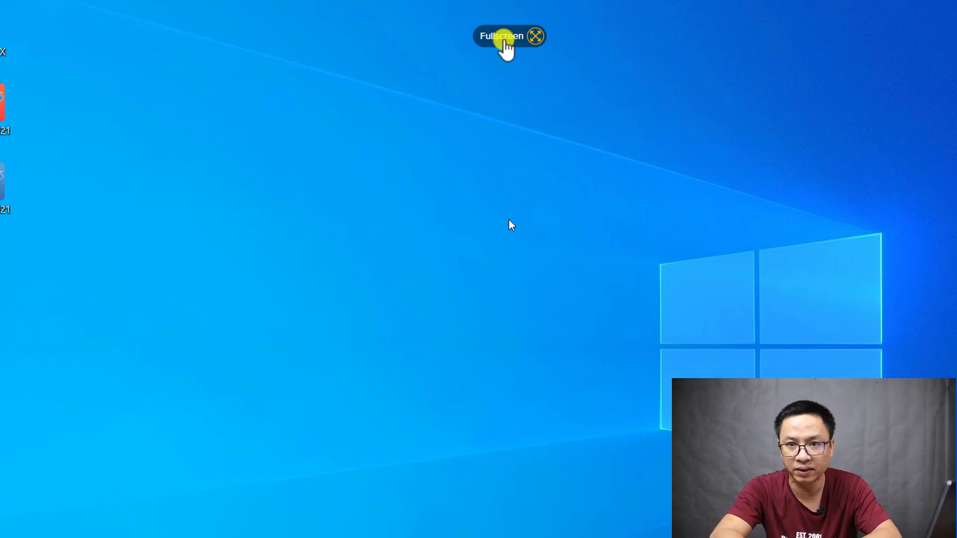
{"action": "left_click_drag", "start_coordinate": [113, 90], "coordinate": [778, 492]}
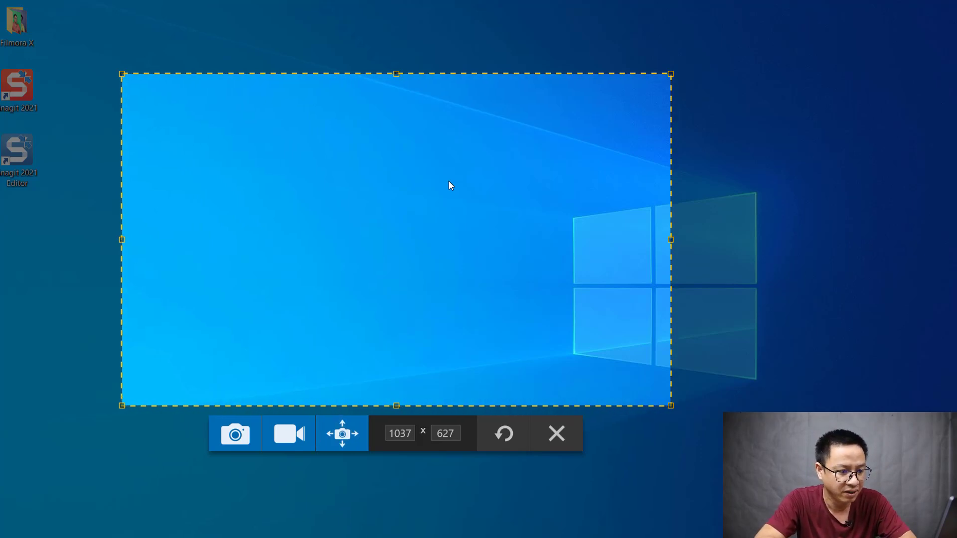
{"action": "left_click", "coordinate": [231, 438]}
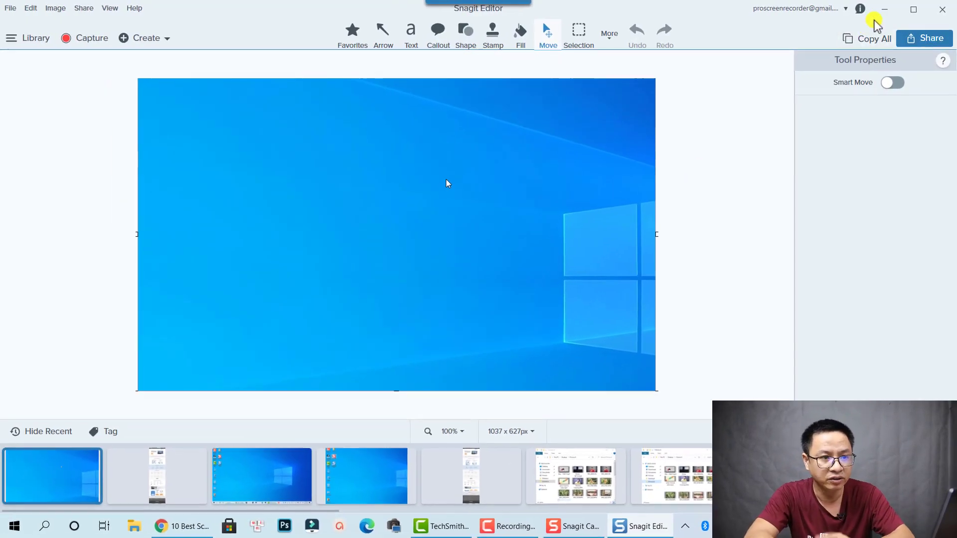
{"action": "left_click", "coordinate": [884, 9]}
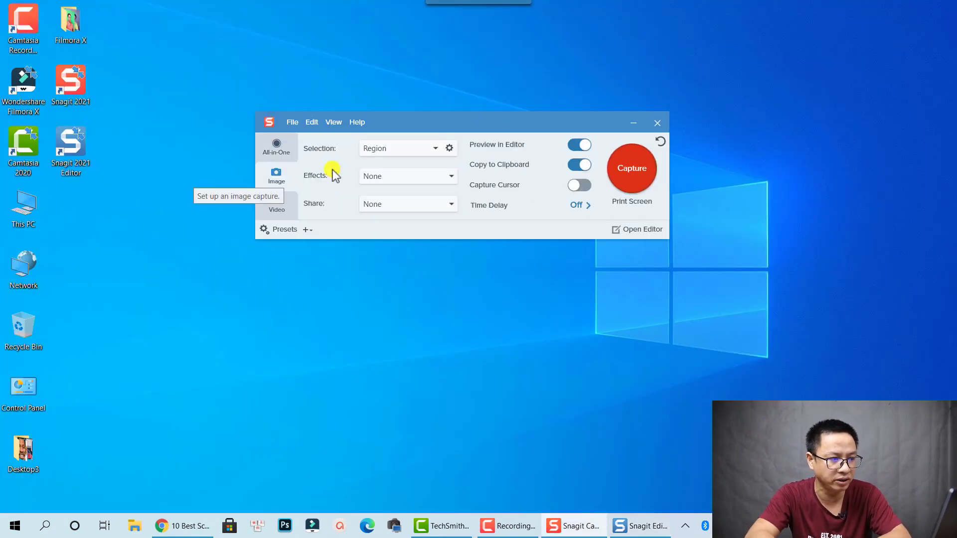
Check the image selection modes, and switch to Chrome to look over the screen recording software article from header to footer and back.
{"action": "left_click", "coordinate": [414, 151]}
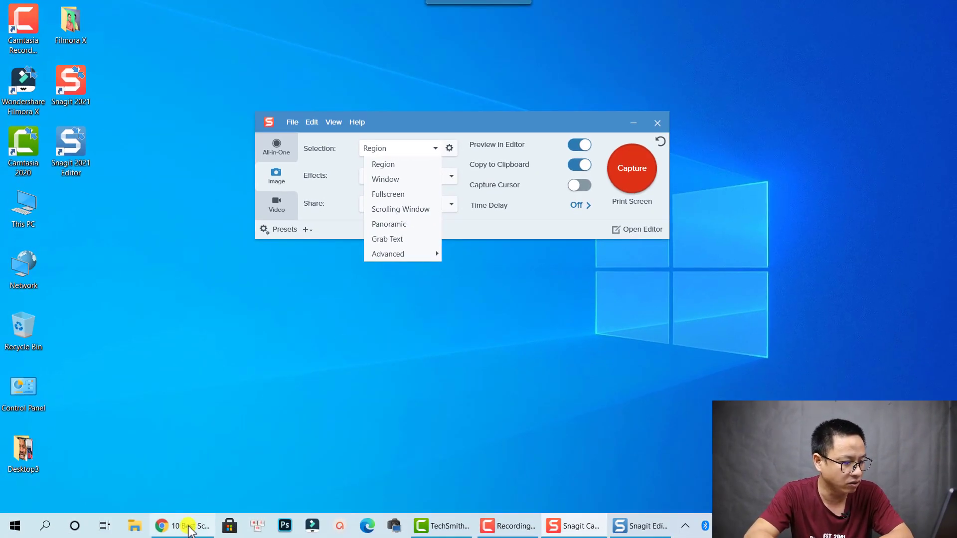
{"action": "left_click", "coordinate": [190, 530]}
{"action": "scroll", "coordinate": [412, 283], "scroll_direction": "up", "scroll_amount": 5}
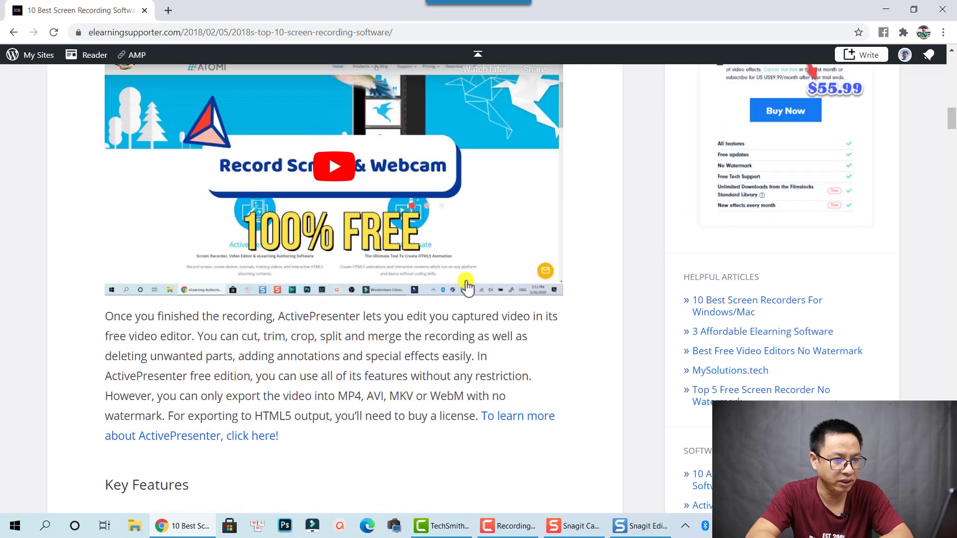
{"action": "scroll", "coordinate": [468, 286], "scroll_direction": "up", "scroll_amount": 12}
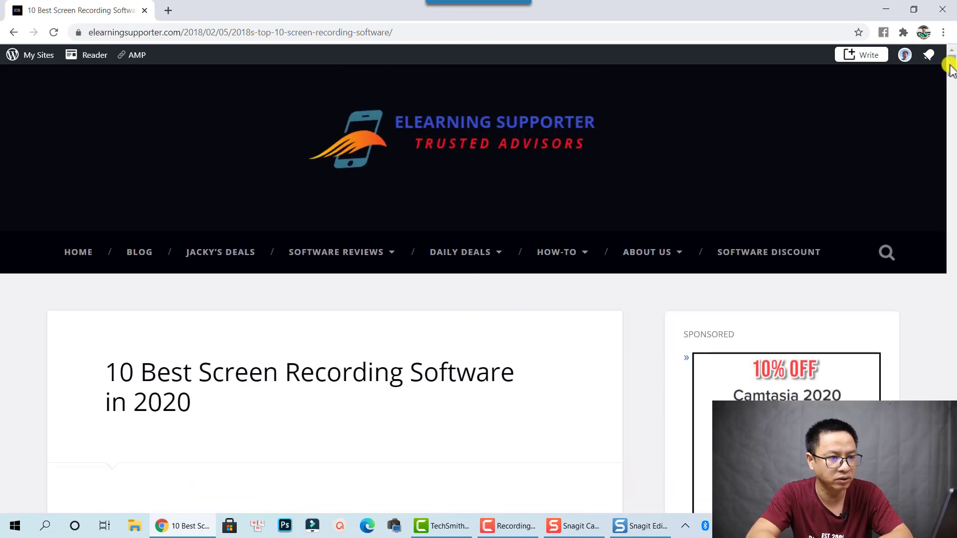
{"action": "scroll", "coordinate": [952, 71], "scroll_direction": "down", "scroll_amount": 3}
{"action": "left_click_drag", "start_coordinate": [952, 71], "coordinate": [922, 491]}
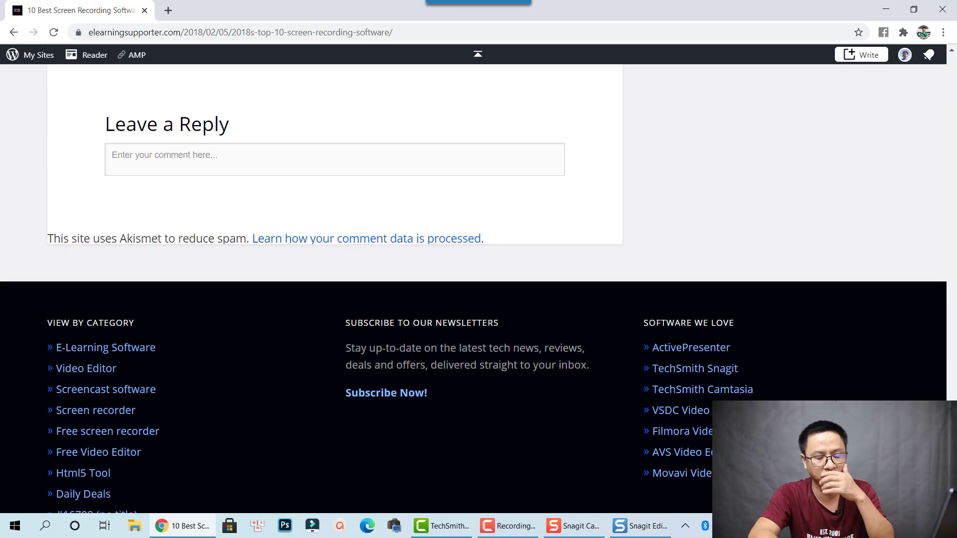
{"action": "left_click_drag", "start_coordinate": [923, 492], "coordinate": [951, 8]}
{"action": "mouse_move", "coordinate": [562, 253]}
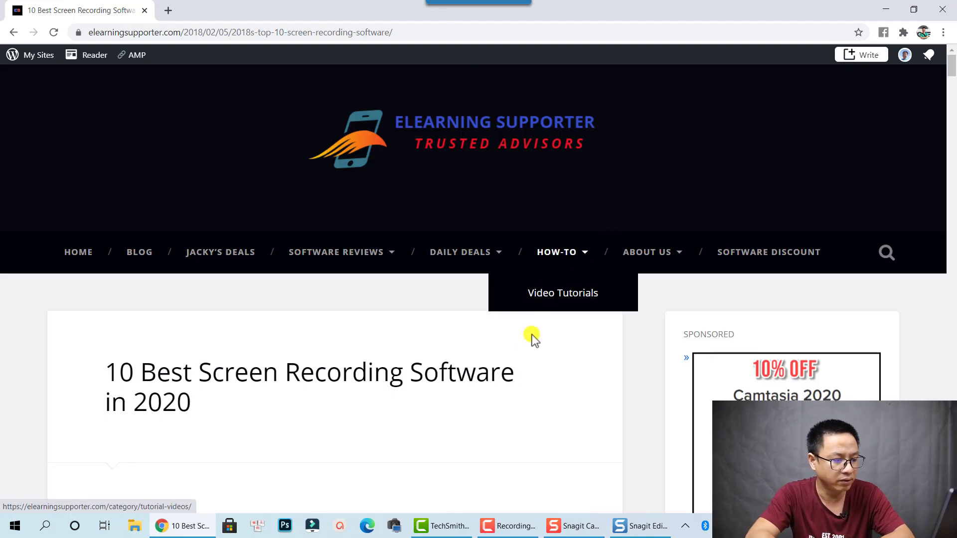
Switch back to Snagit, set the image capture selection to Panoramic, and check the available effects.
{"action": "left_click", "coordinate": [576, 526]}
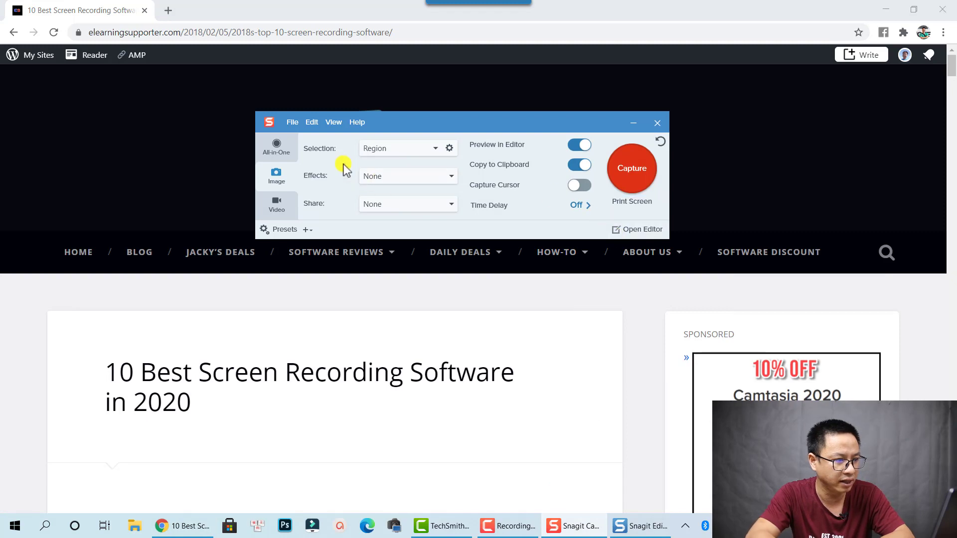
{"action": "left_click", "coordinate": [399, 148]}
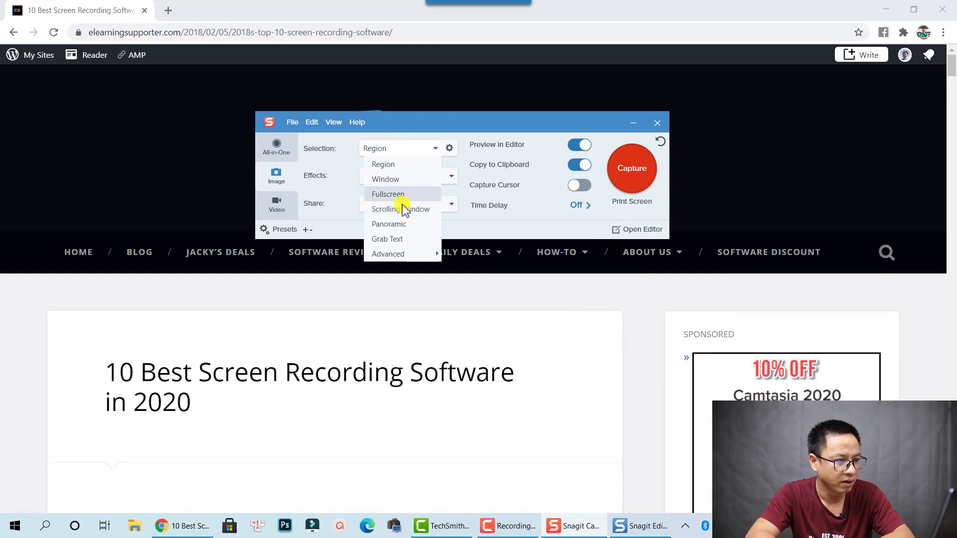
{"action": "left_click", "coordinate": [398, 223]}
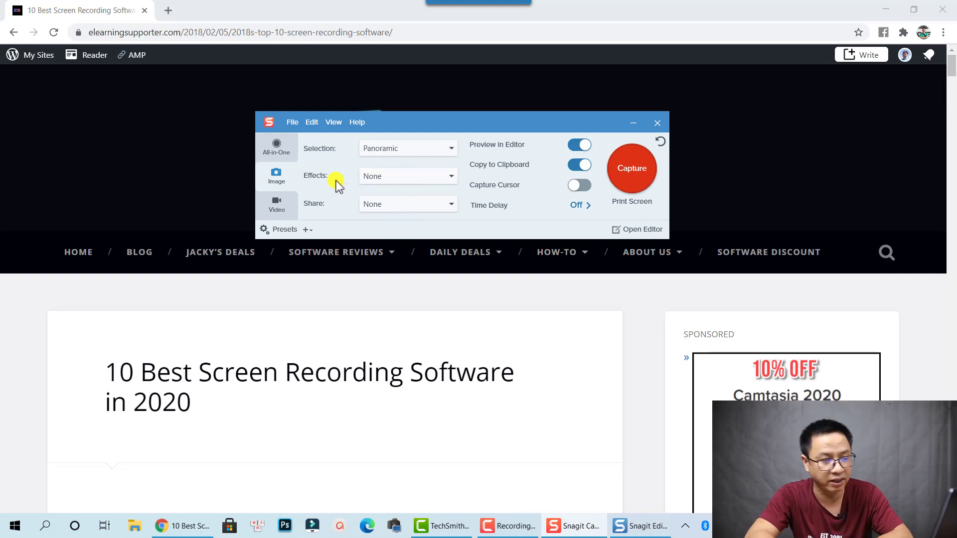
{"action": "left_click", "coordinate": [402, 179]}
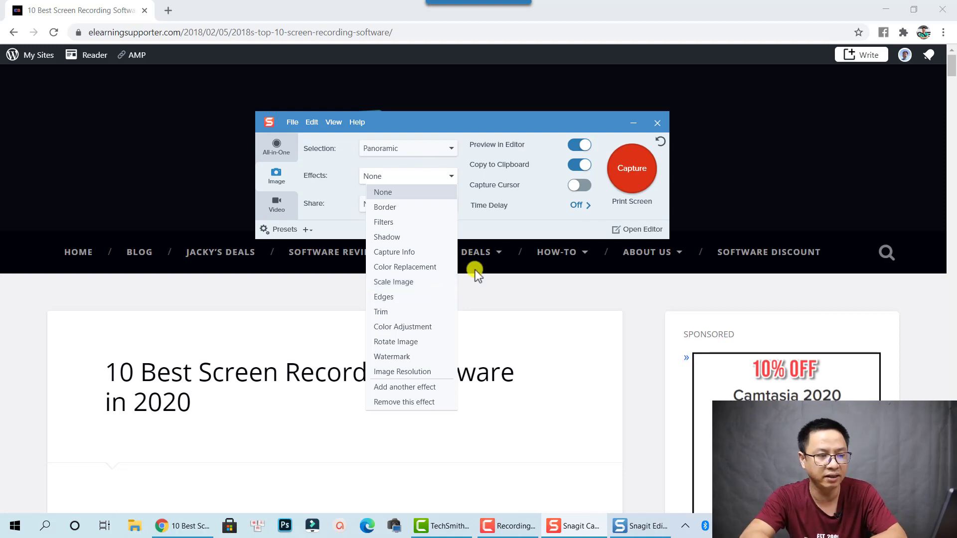
{"action": "mouse_move", "coordinate": [474, 253]}
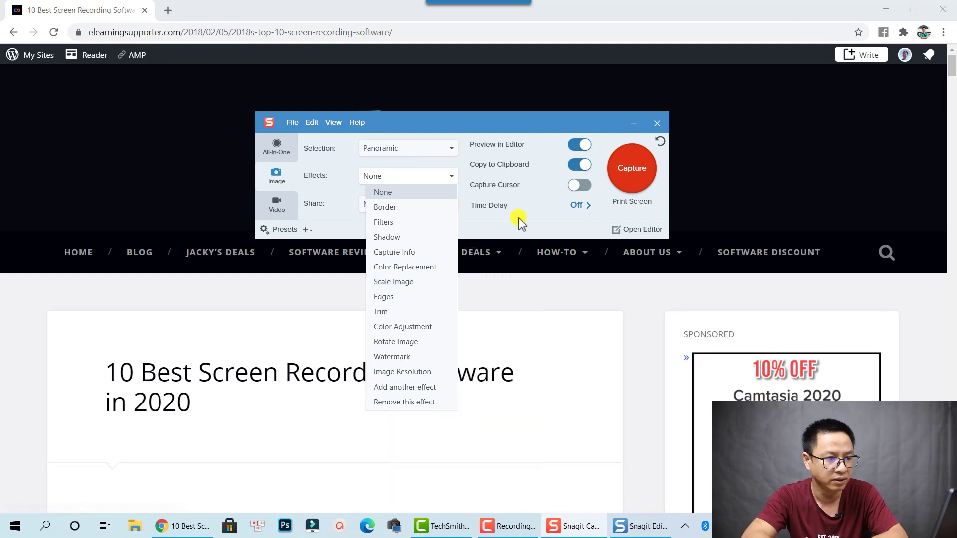
{"action": "left_click", "coordinate": [534, 193]}
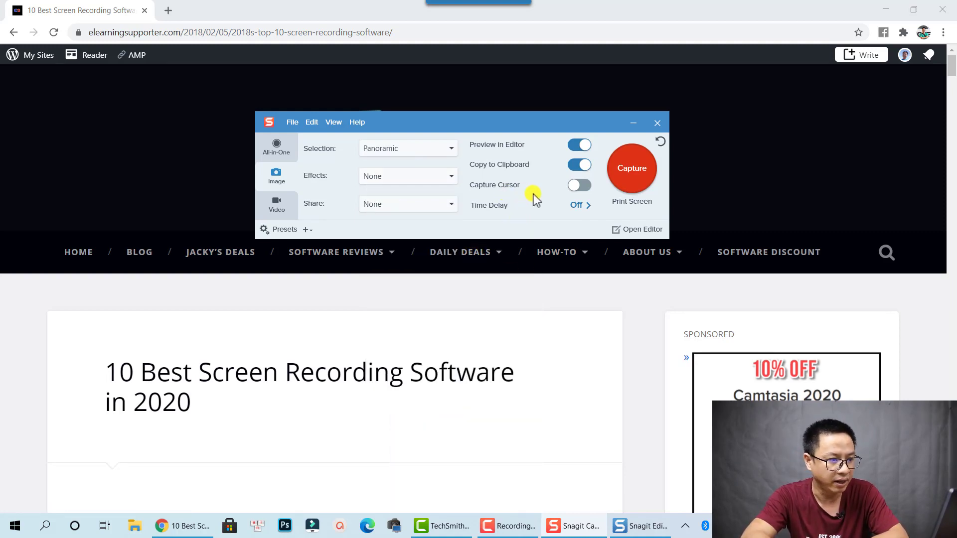
Start a panoramic capture of the 1920 x 942 web page area in the browser window.
{"action": "left_click", "coordinate": [632, 168]}
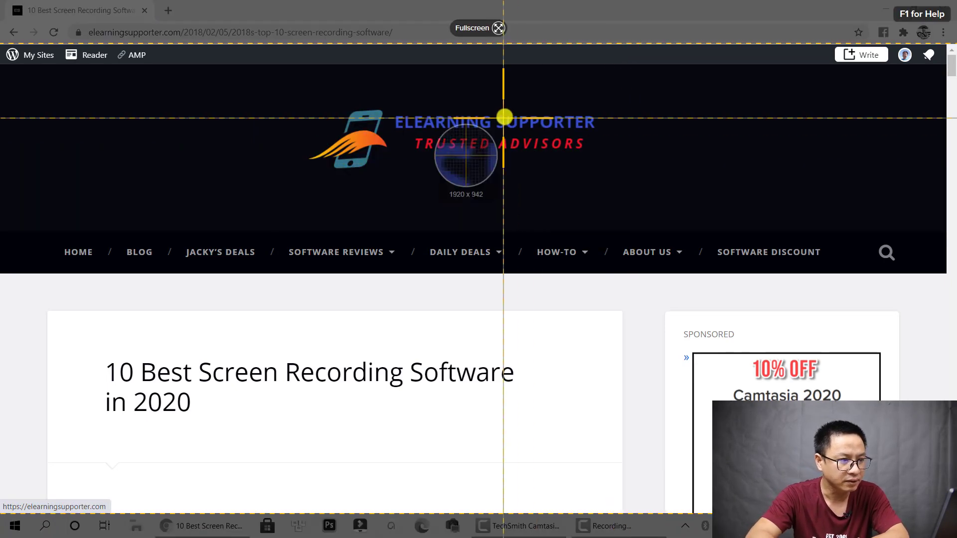
{"action": "left_click", "coordinate": [412, 104]}
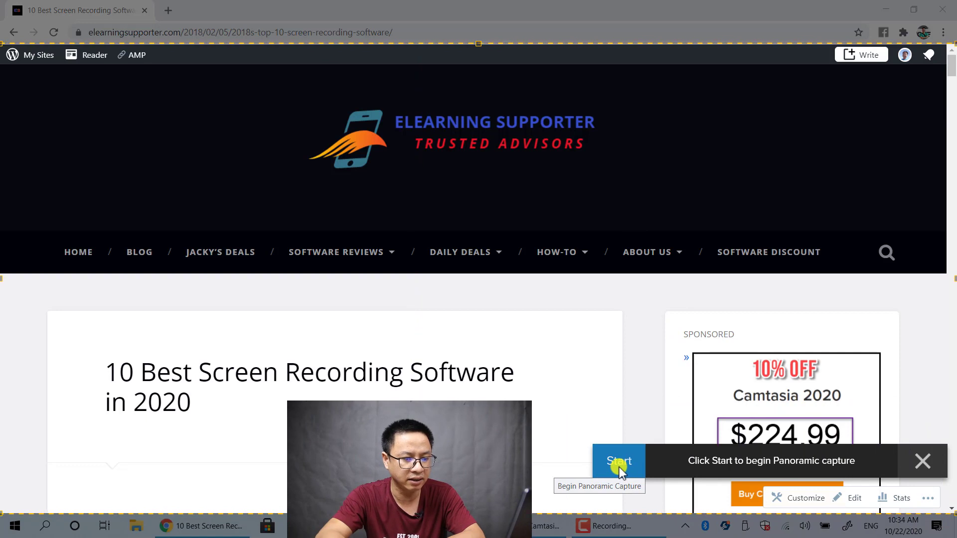
{"action": "left_click", "coordinate": [619, 464]}
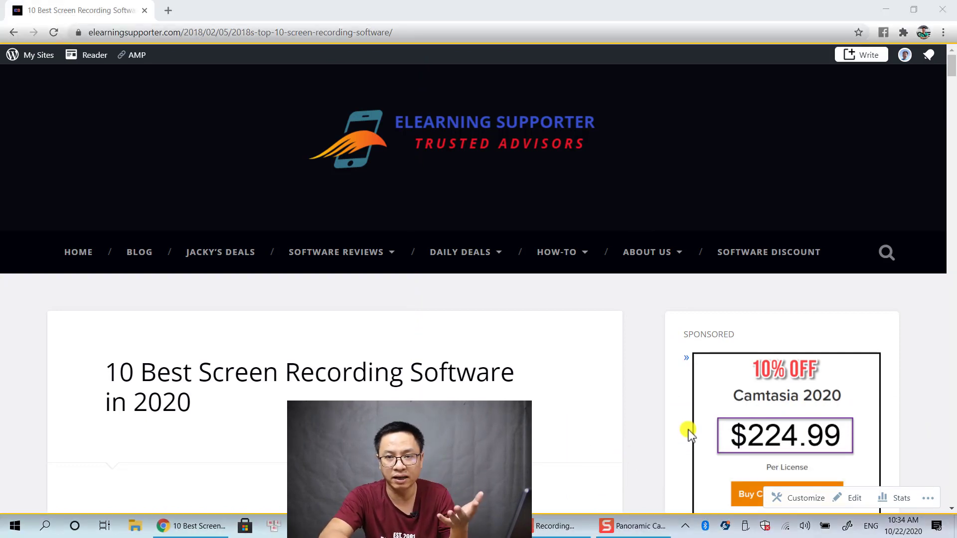
Scroll the article from its header to the footer to record the whole page, and stop the panoramic capture.
{"action": "scroll", "coordinate": [703, 425], "scroll_direction": "down", "scroll_amount": 2}
{"action": "scroll", "coordinate": [705, 426], "scroll_direction": "down", "scroll_amount": 20}
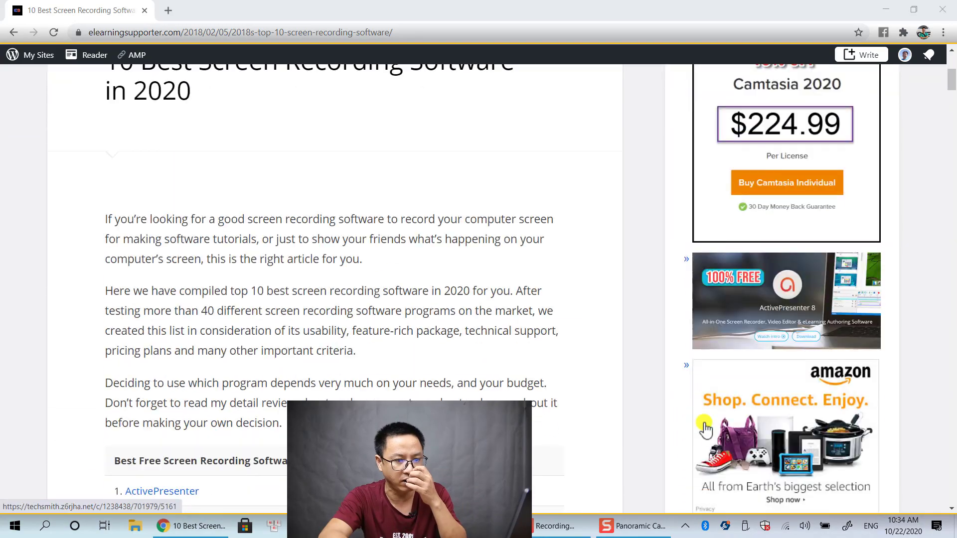
{"action": "scroll", "coordinate": [705, 428], "scroll_direction": "down", "scroll_amount": 15}
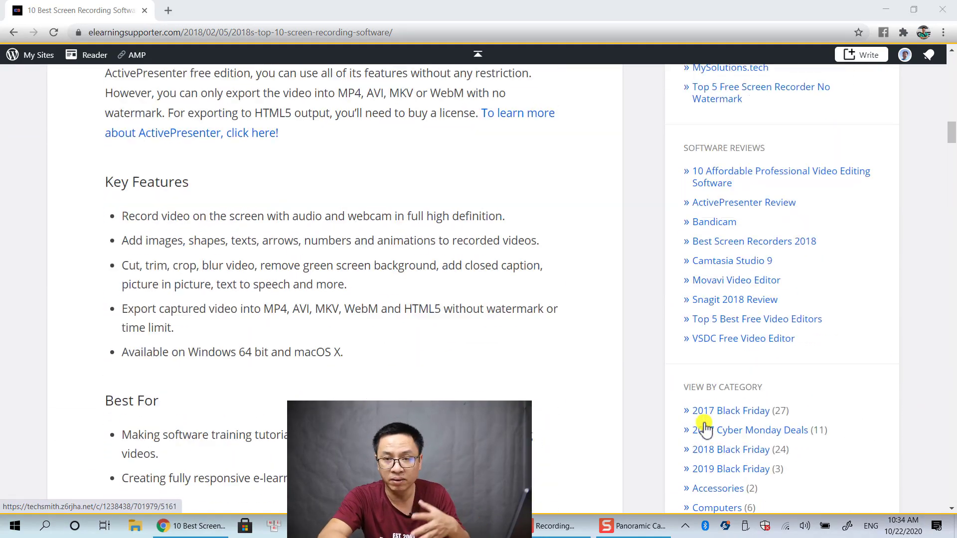
{"action": "scroll", "coordinate": [705, 428], "scroll_direction": "down", "scroll_amount": 20}
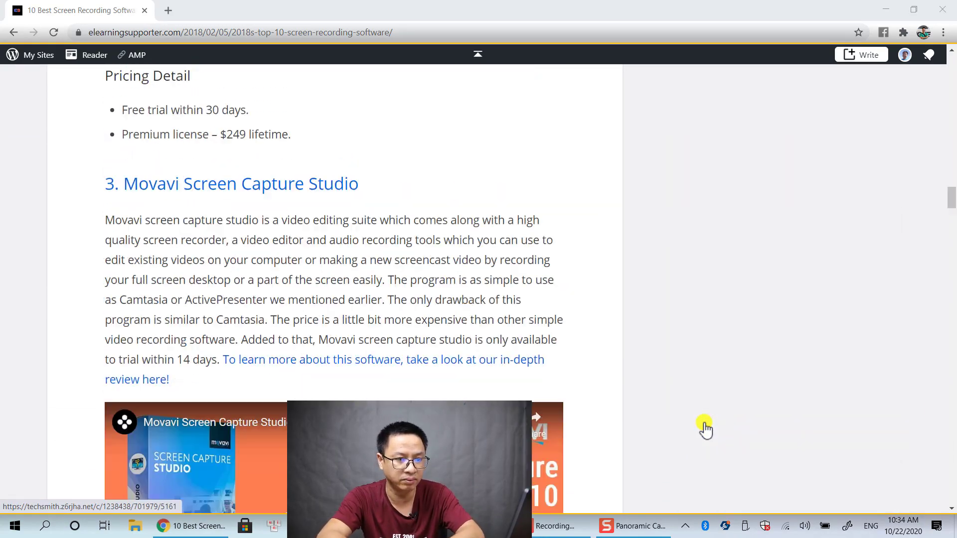
{"action": "scroll", "coordinate": [704, 423], "scroll_direction": "down", "scroll_amount": 20}
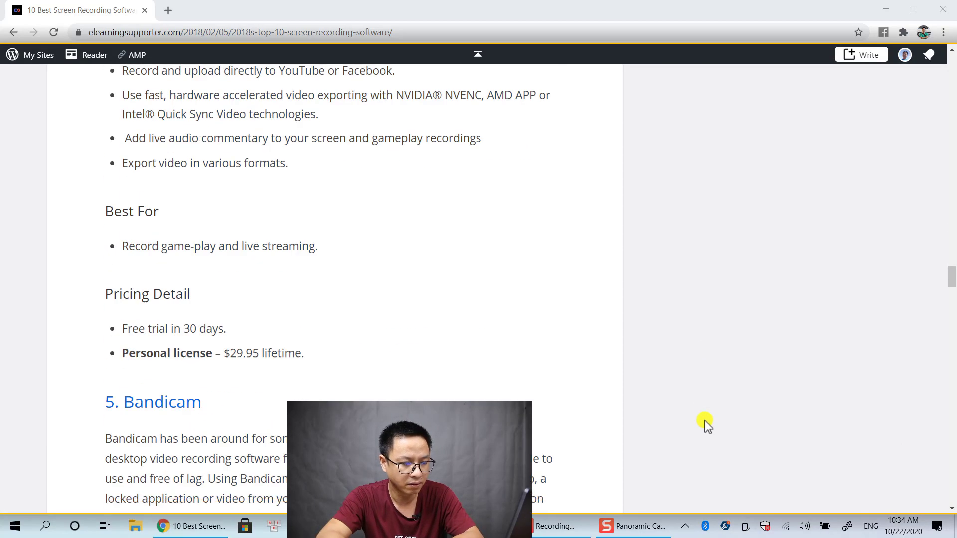
{"action": "scroll", "coordinate": [704, 419], "scroll_direction": "down", "scroll_amount": 20}
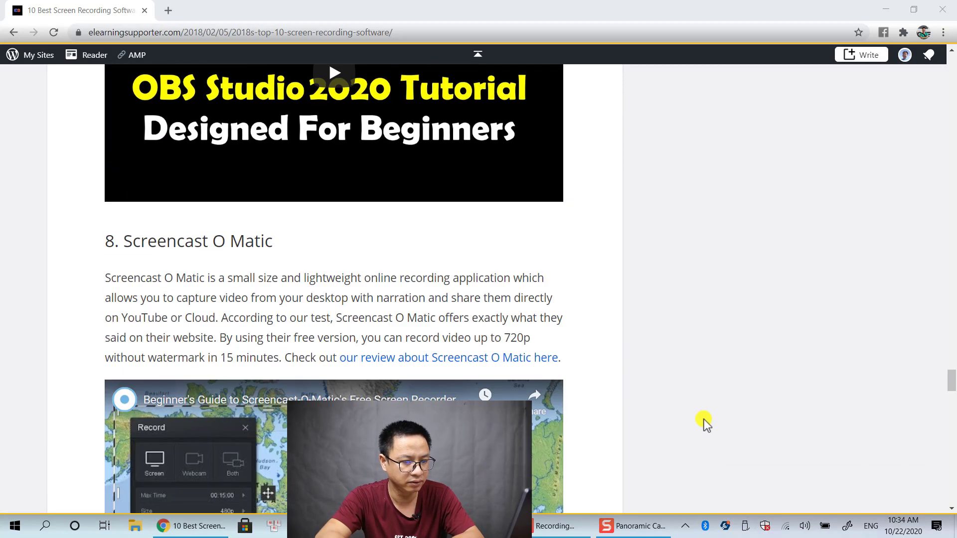
{"action": "scroll", "coordinate": [704, 419], "scroll_direction": "down", "scroll_amount": 18}
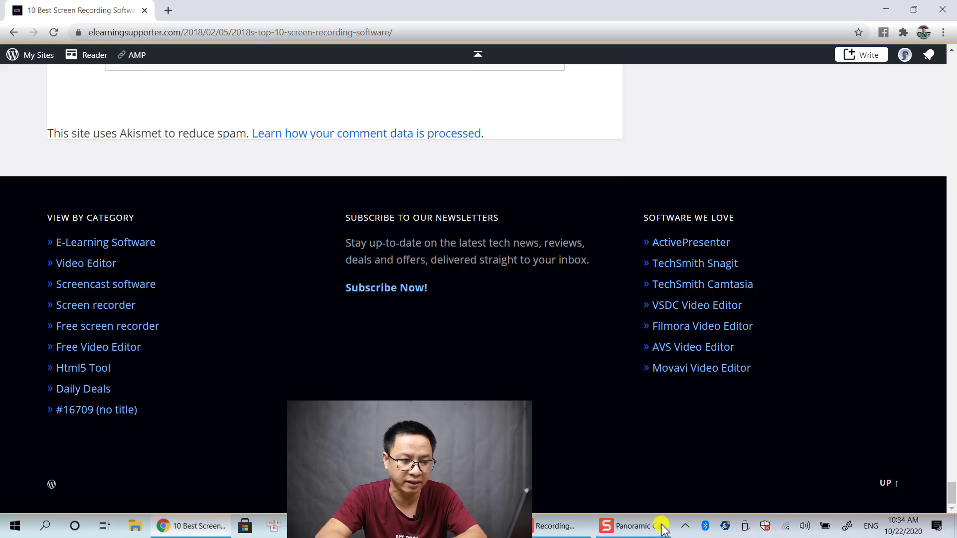
{"action": "left_click", "coordinate": [643, 530]}
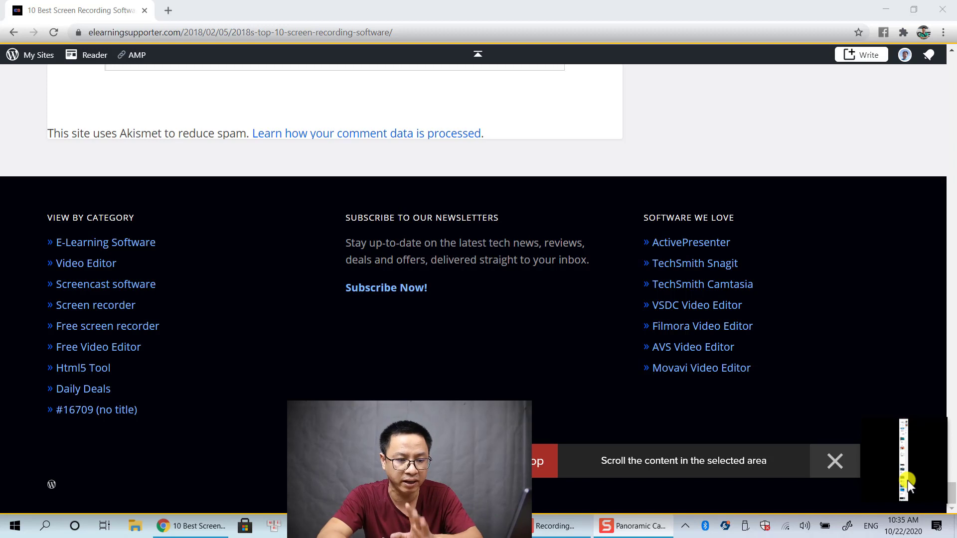
{"action": "left_click", "coordinate": [537, 465]}
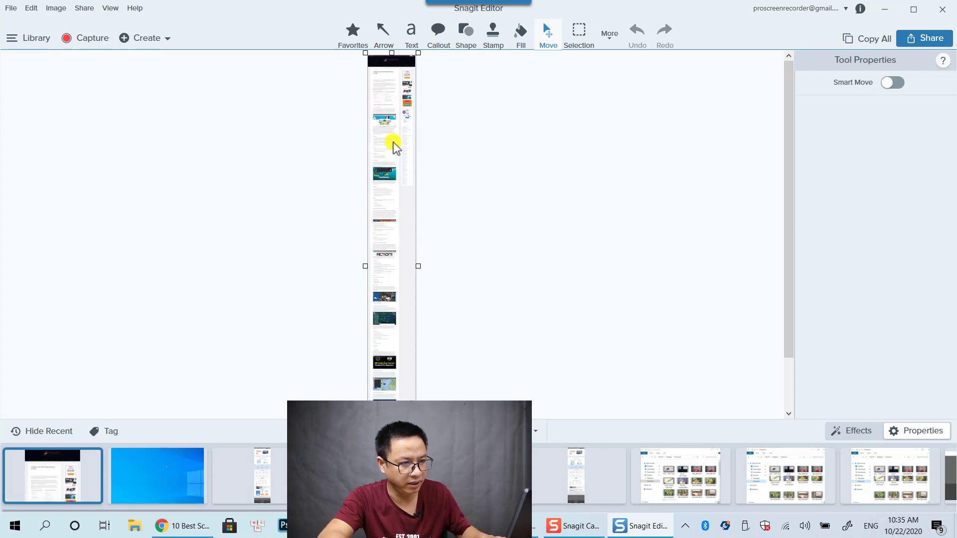
Inspect the panoramic capture at a larger zoom from header to footer, and minimize the editor.
{"action": "scroll", "coordinate": [394, 132], "scroll_direction": "up", "scroll_amount": 3}
{"action": "scroll", "coordinate": [393, 134], "scroll_direction": "up", "scroll_amount": 4}
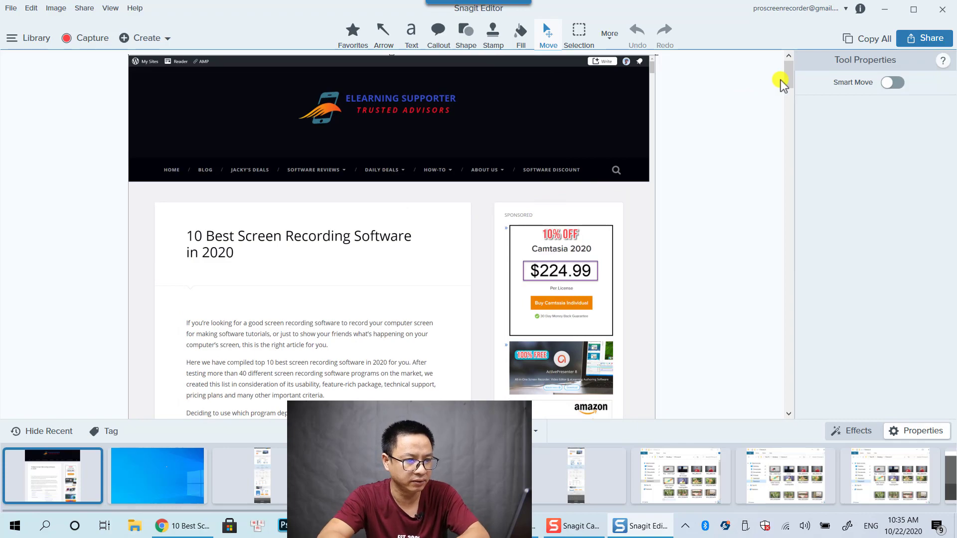
{"action": "left_click_drag", "start_coordinate": [792, 72], "coordinate": [763, 399]}
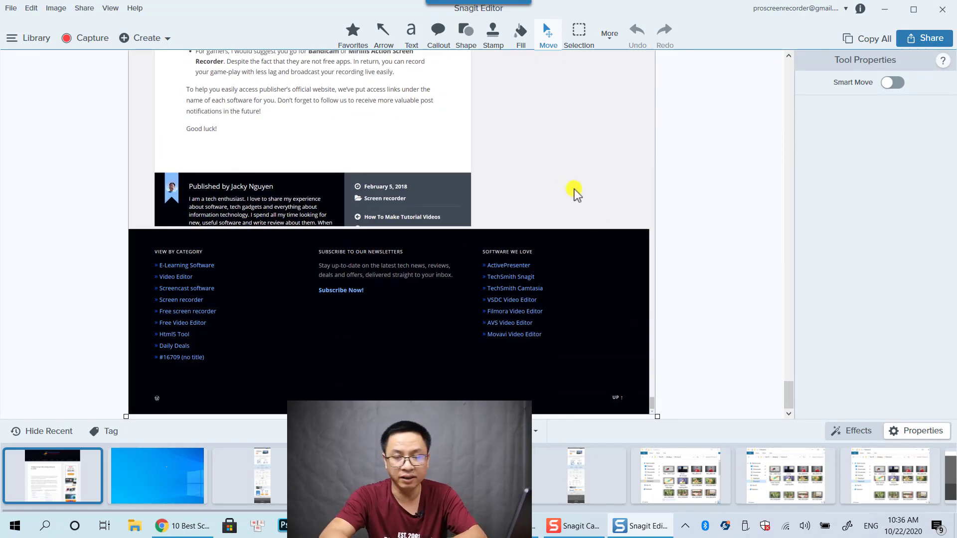
{"action": "left_click", "coordinate": [885, 9]}
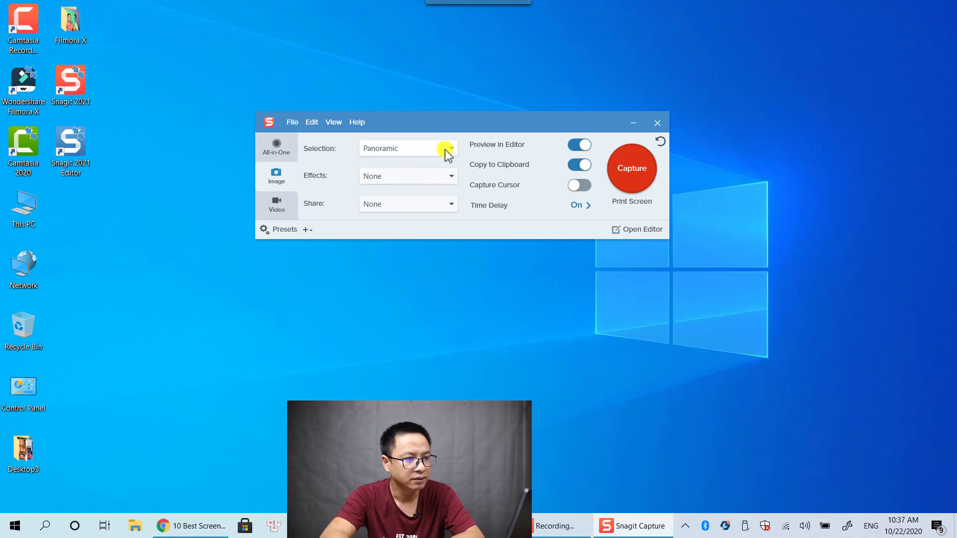
Review the image selection modes, including the advanced ones, and keep Panoramic.
{"action": "left_click", "coordinate": [445, 148]}
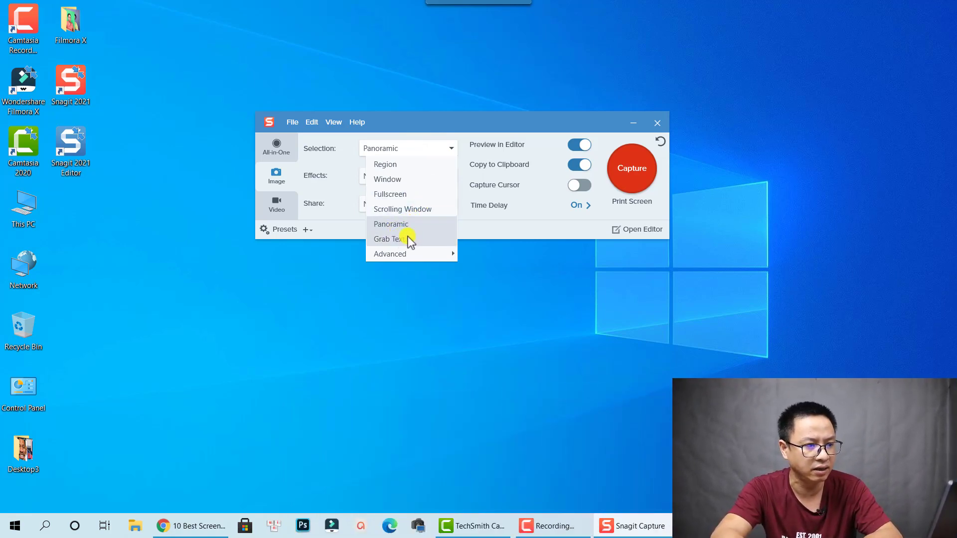
{"action": "mouse_move", "coordinate": [436, 255]}
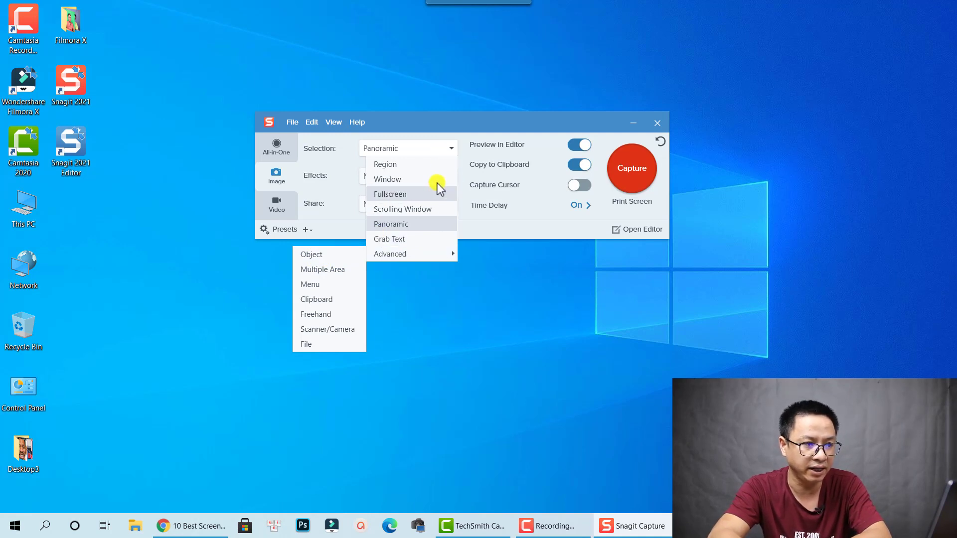
{"action": "left_click", "coordinate": [456, 123]}
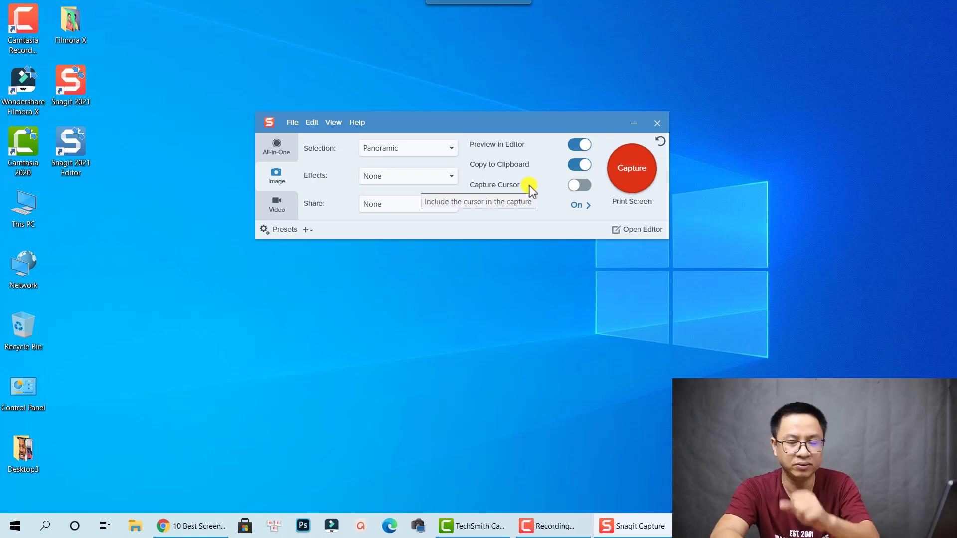
Open the editor from the capture window and return to the header of the panoramic capture.
{"action": "left_click", "coordinate": [641, 230]}
{"action": "scroll", "coordinate": [610, 341], "scroll_direction": "up", "scroll_amount": 10}
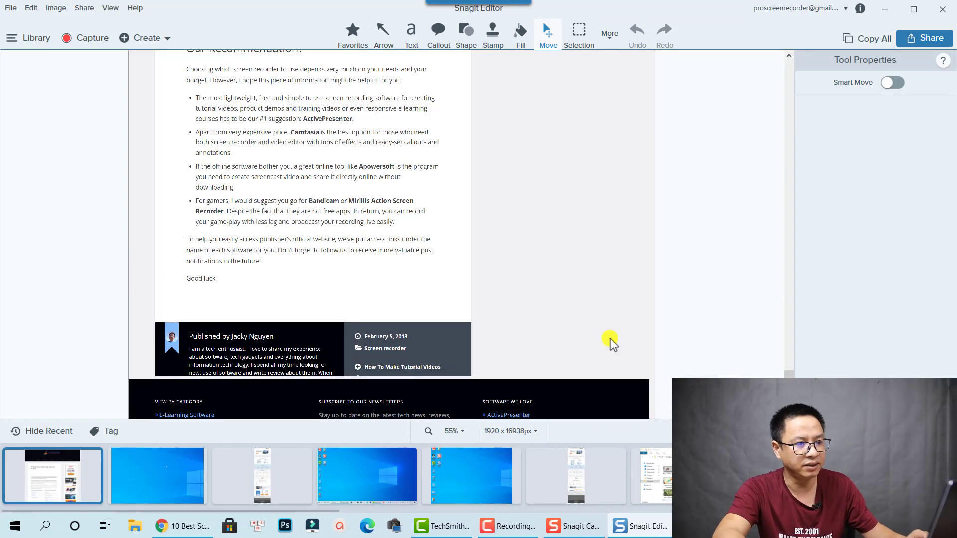
{"action": "left_click_drag", "start_coordinate": [794, 362], "coordinate": [789, 67]}
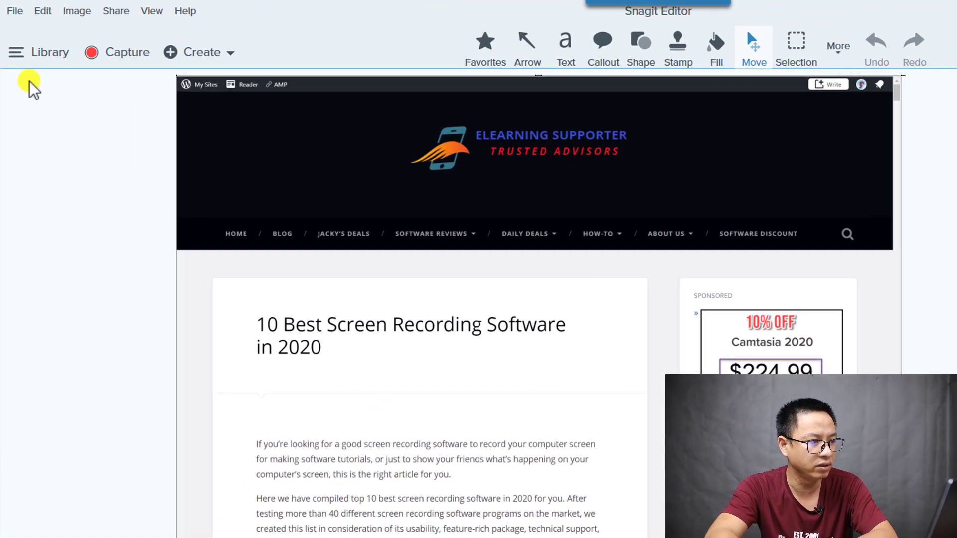
Look through the editor's file, edit, image, share, view and help commands.
{"action": "left_click", "coordinate": [20, 11]}
{"action": "mouse_move", "coordinate": [47, 14]}
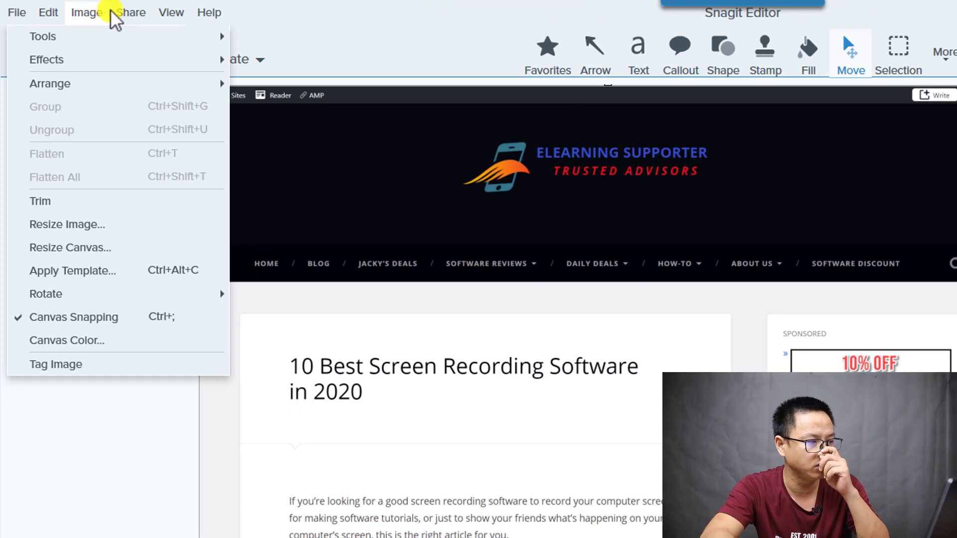
{"action": "mouse_move", "coordinate": [133, 17]}
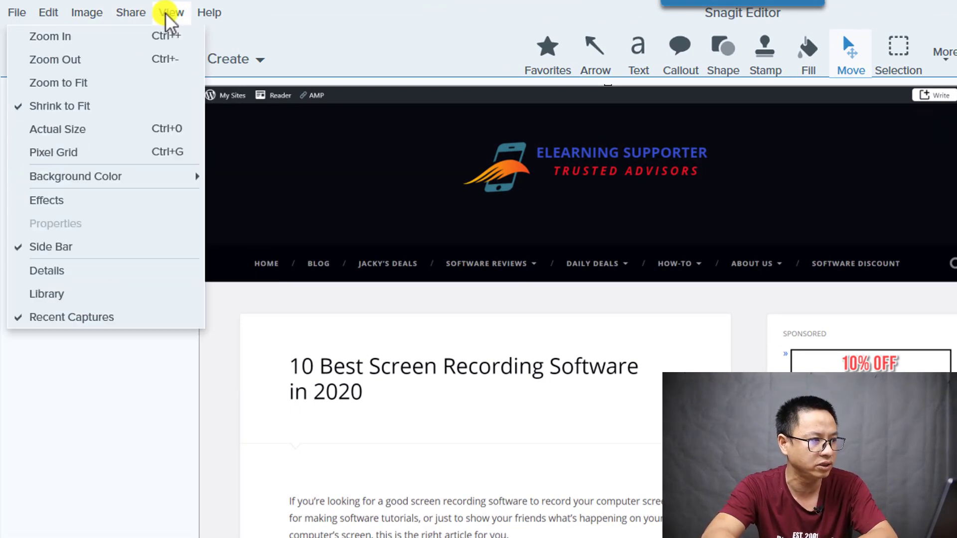
{"action": "left_click", "coordinate": [202, 13]}
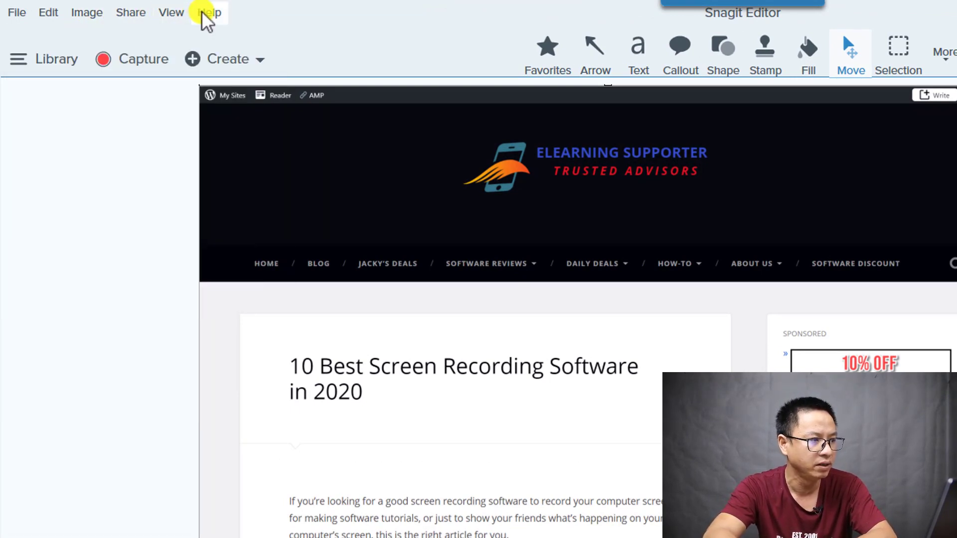
{"action": "left_click", "coordinate": [203, 14]}
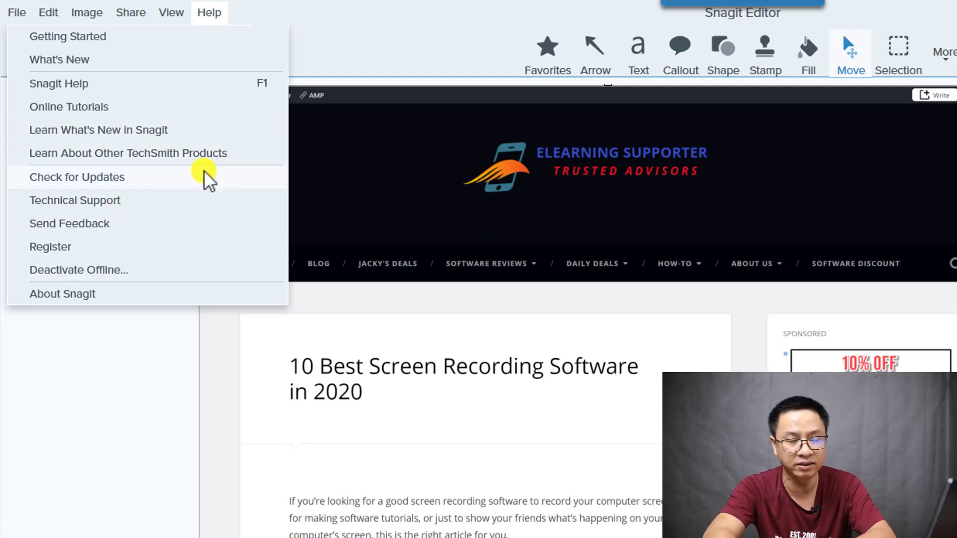
{"action": "left_click", "coordinate": [357, 58]}
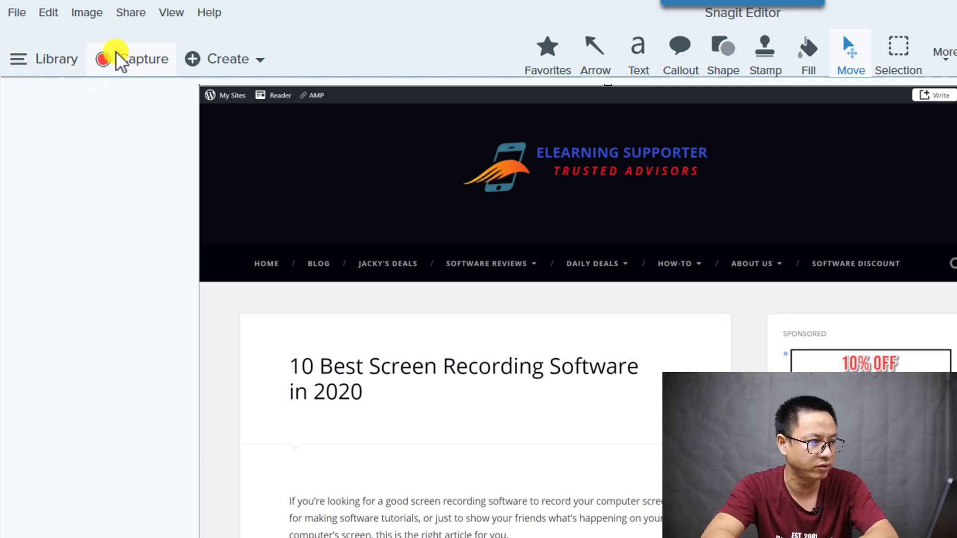
Open the capture library, browse its dated folders, and select the Oct 24, 2018 10:26:00 AM capture.
{"action": "left_click", "coordinate": [45, 60]}
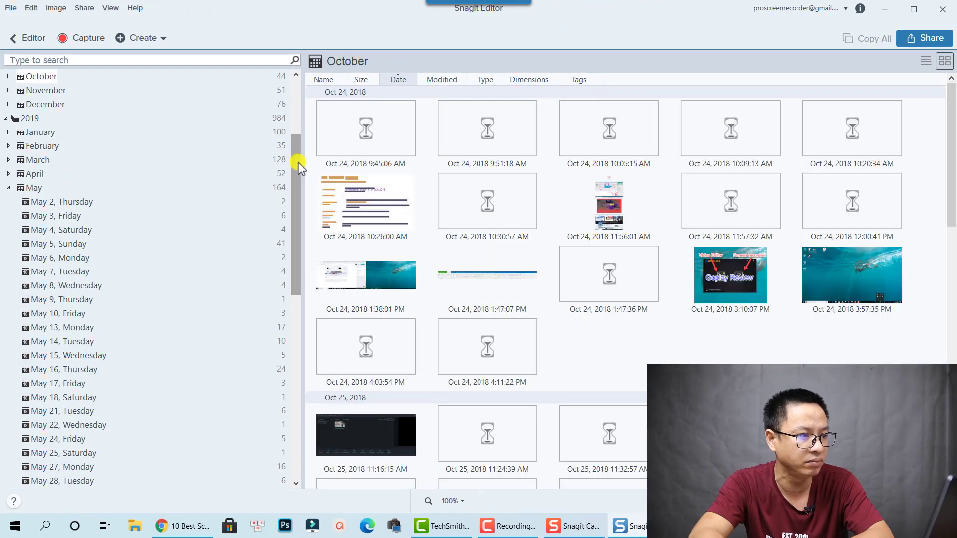
{"action": "left_click_drag", "start_coordinate": [299, 162], "coordinate": [304, 118]}
{"action": "scroll", "coordinate": [303, 114], "scroll_direction": "up", "scroll_amount": 3}
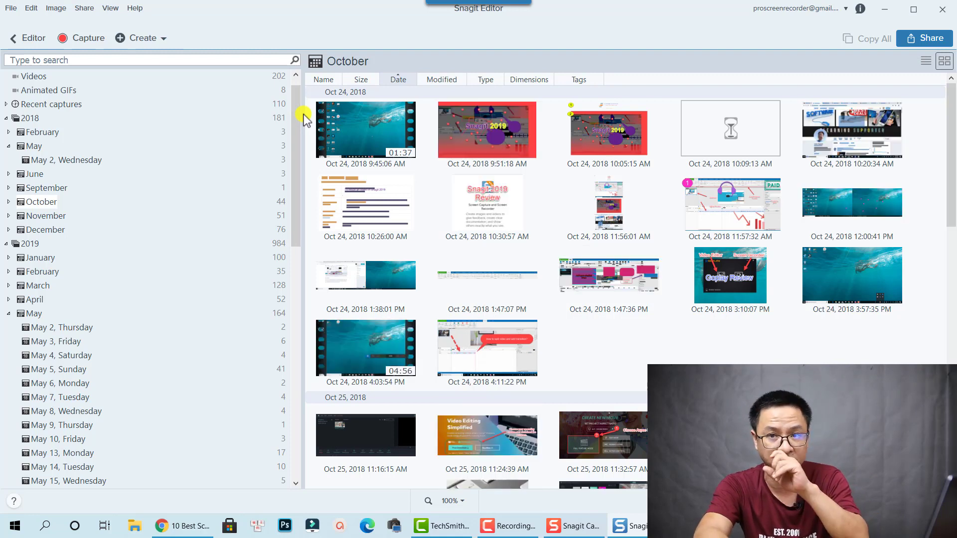
{"action": "left_click", "coordinate": [363, 213]}
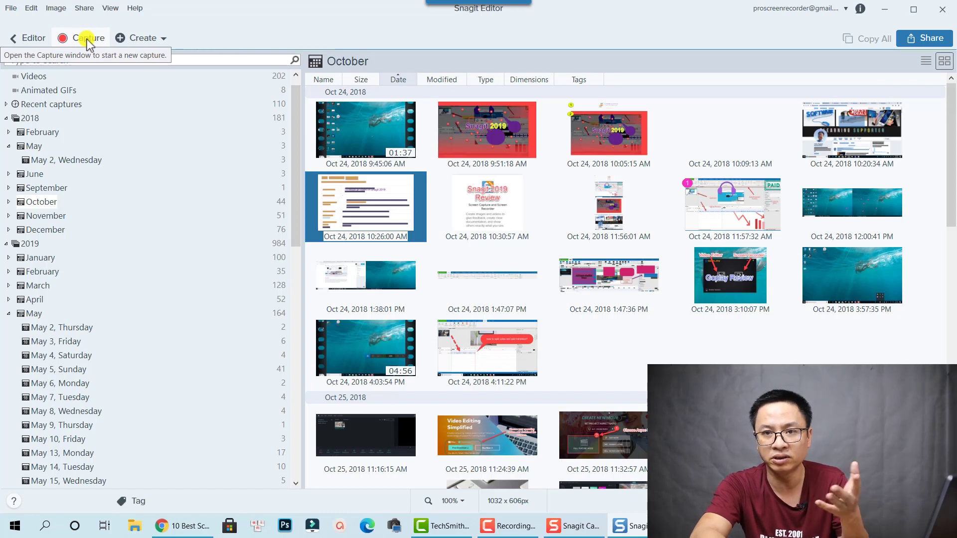
Check the options for creating an image from a template or a video from images, and return to the editor.
{"action": "left_click", "coordinate": [160, 39]}
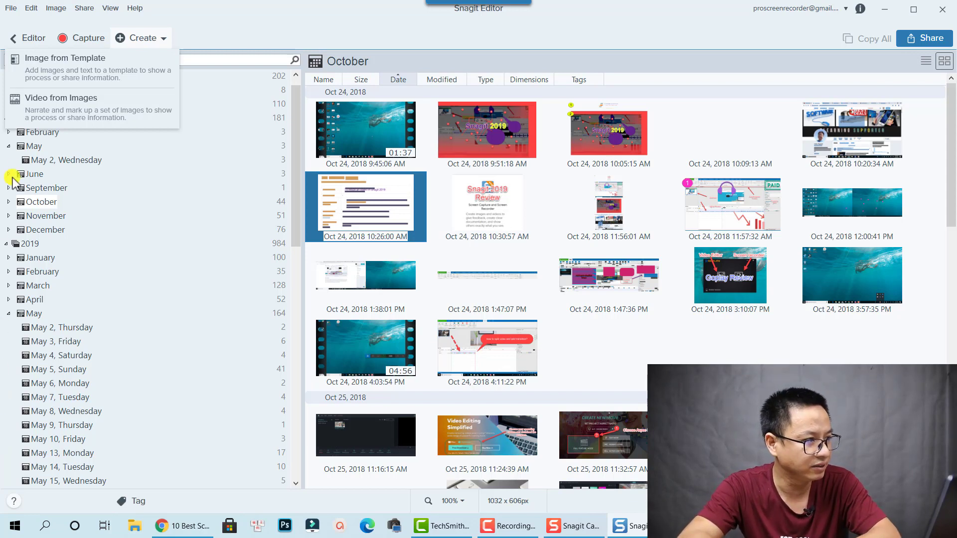
{"action": "left_click", "coordinate": [30, 39]}
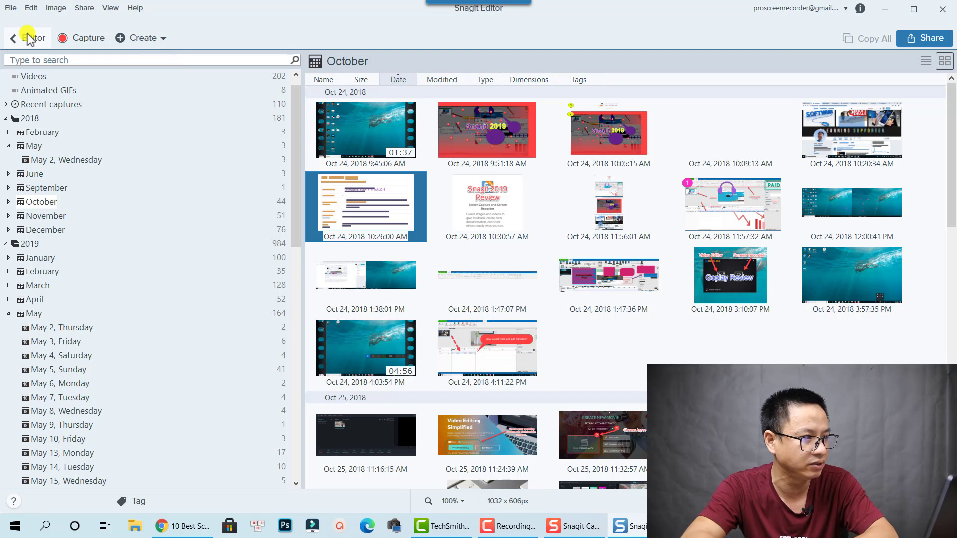
{"action": "left_click", "coordinate": [29, 39]}
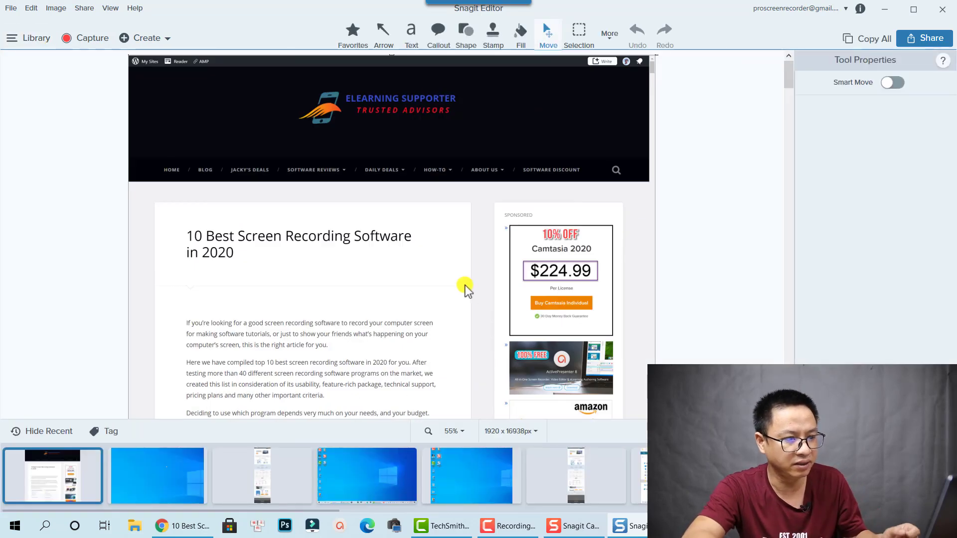
Find the capture of the Snagit, Camtasia and bundle prices among the recent captures and open it for editing.
{"action": "scroll", "coordinate": [479, 321], "scroll_direction": "down", "scroll_amount": 1}
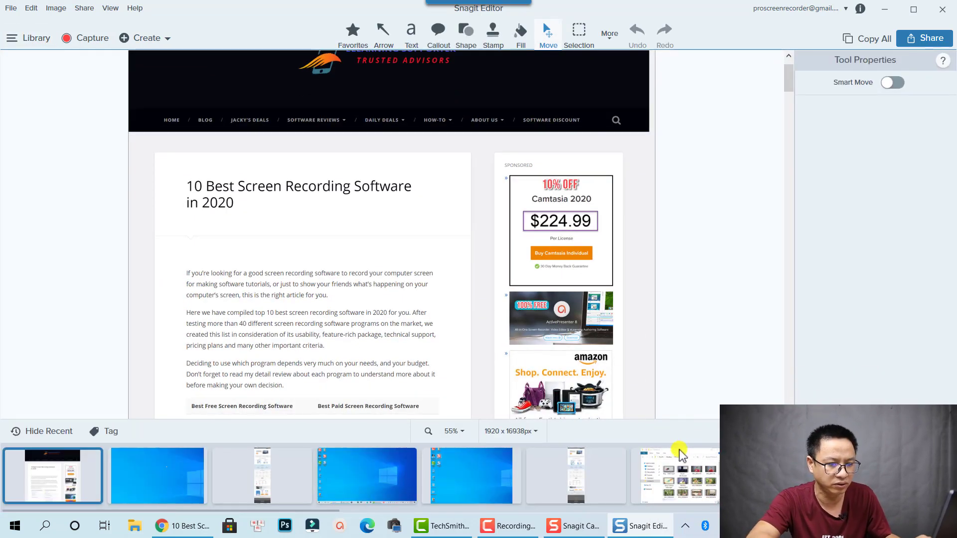
{"action": "scroll", "coordinate": [688, 480], "scroll_direction": "down", "scroll_amount": 6}
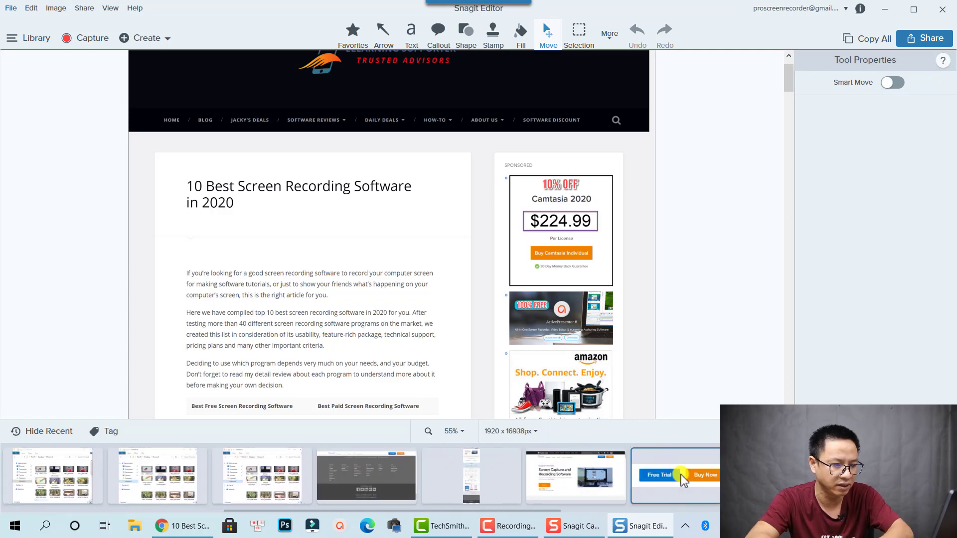
{"action": "scroll", "coordinate": [683, 480], "scroll_direction": "down", "scroll_amount": 5}
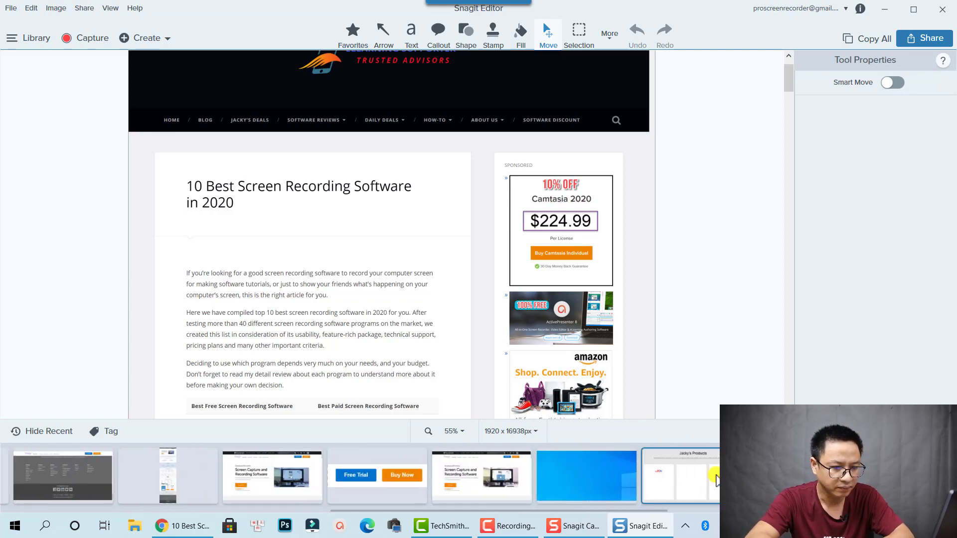
{"action": "left_click", "coordinate": [578, 471]}
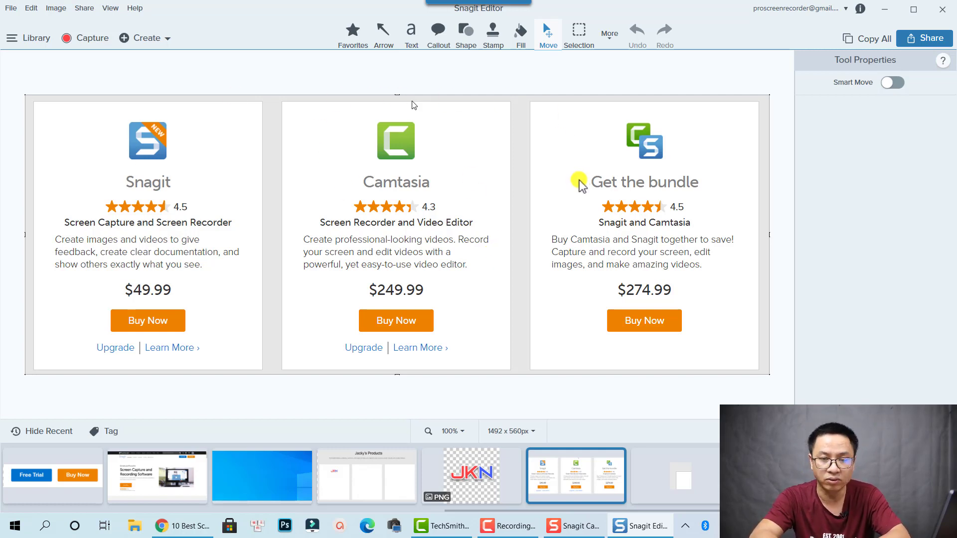
Draw a solid red arrow from above the bundle card to the Camtasia logo, using the Jacky theme, and select it.
{"action": "left_click", "coordinate": [384, 34]}
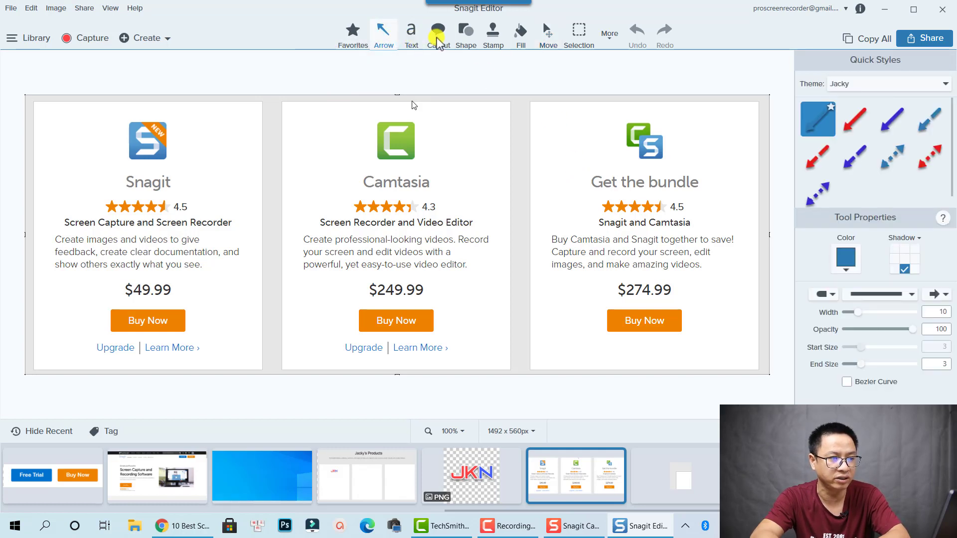
{"action": "left_click", "coordinate": [412, 36]}
{"action": "left_click", "coordinate": [383, 33]}
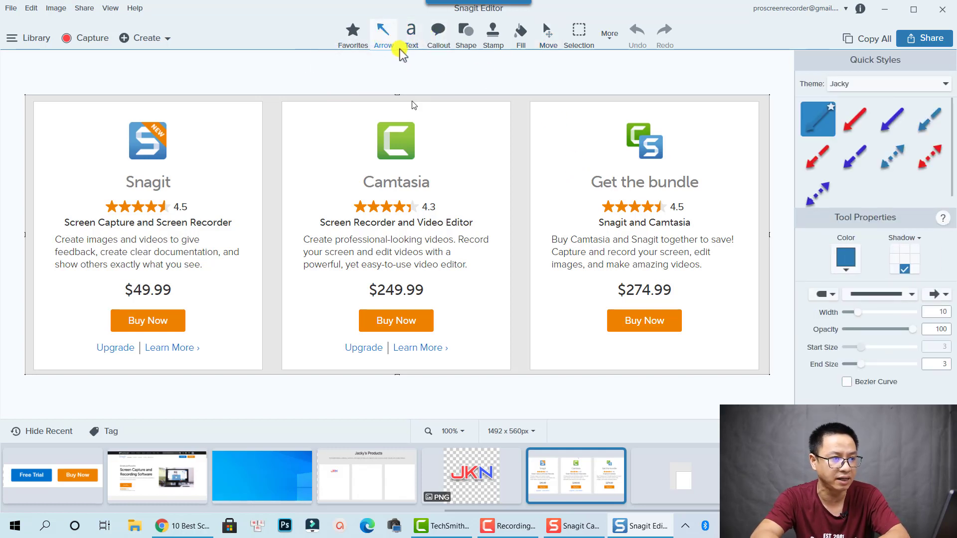
{"action": "left_click", "coordinate": [805, 125]}
{"action": "left_click", "coordinate": [855, 119]}
{"action": "left_click_drag", "start_coordinate": [588, 99], "coordinate": [450, 145]}
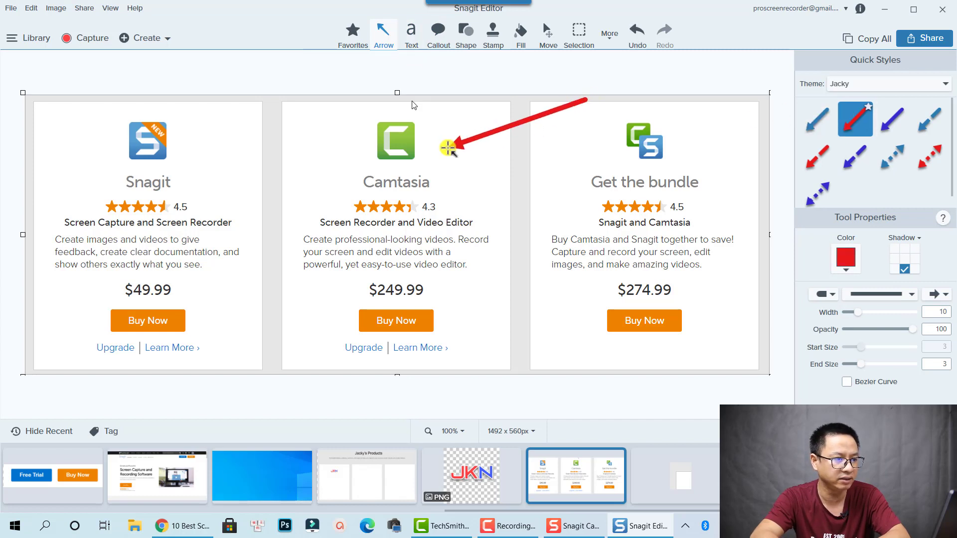
{"action": "left_click", "coordinate": [518, 122]}
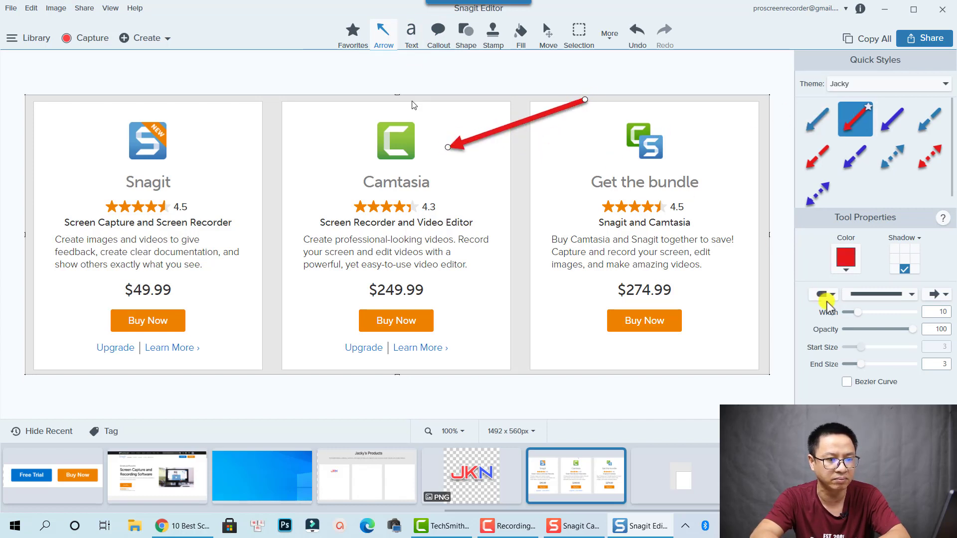
Browse the selected arrow's end styles, and set its width to 14 and its end size to 4.
{"action": "left_click", "coordinate": [945, 295]}
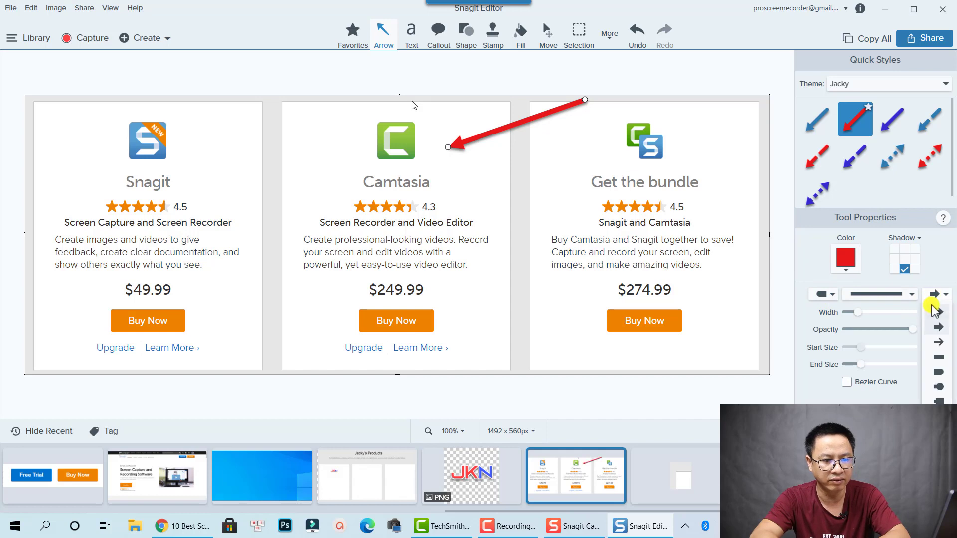
{"action": "left_click", "coordinate": [831, 296]}
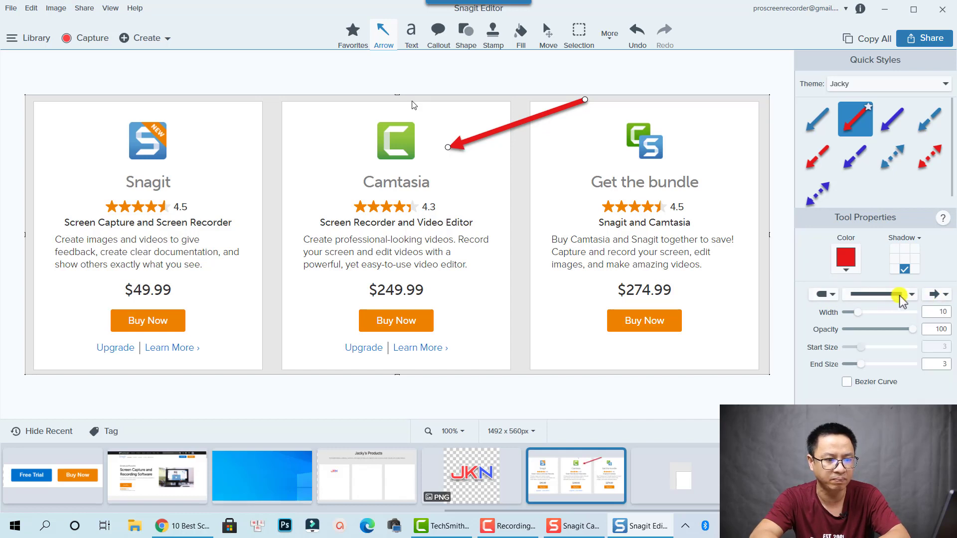
{"action": "left_click_drag", "start_coordinate": [858, 312], "coordinate": [864, 314]}
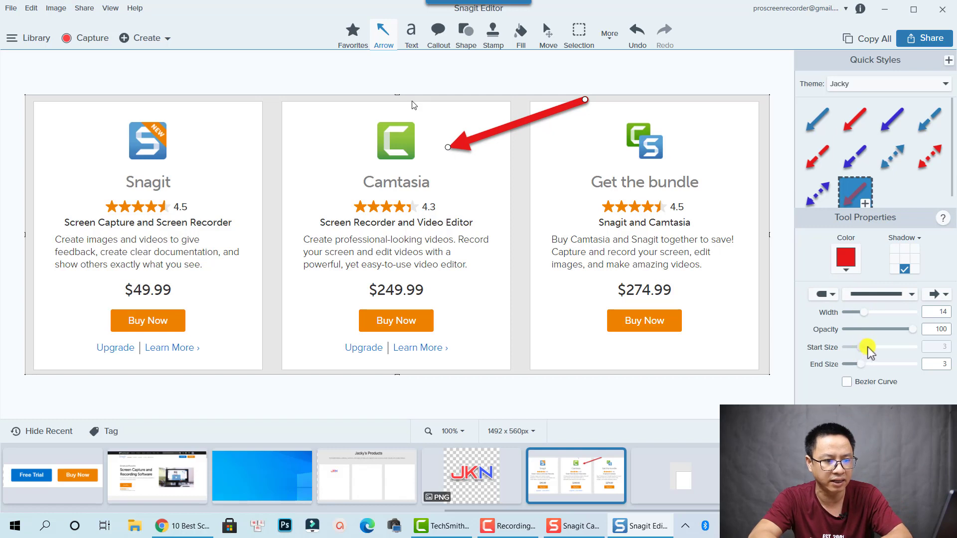
{"action": "left_click_drag", "start_coordinate": [864, 364], "coordinate": [869, 365]}
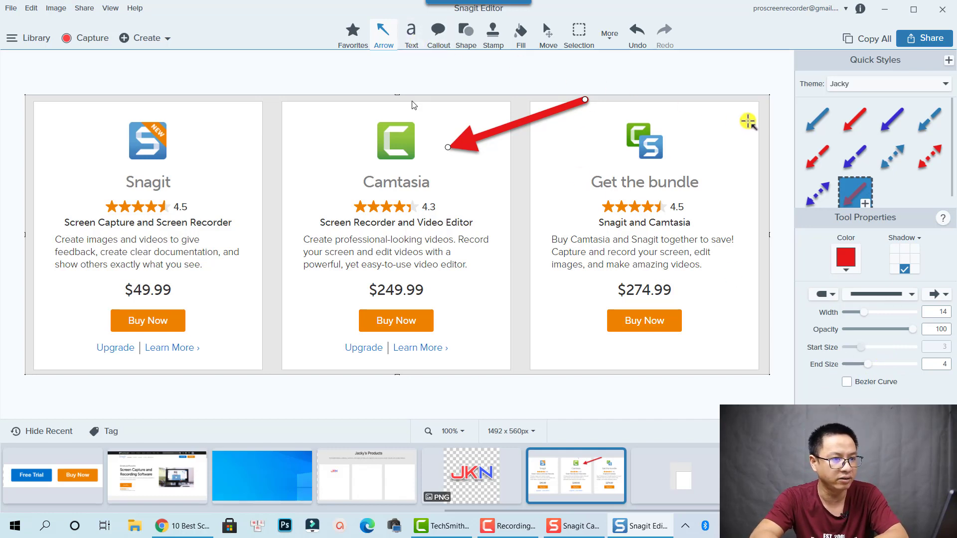
Activate the Text tool, switch its quick styles to the Basic theme, and review the available themes.
{"action": "left_click", "coordinate": [412, 35]}
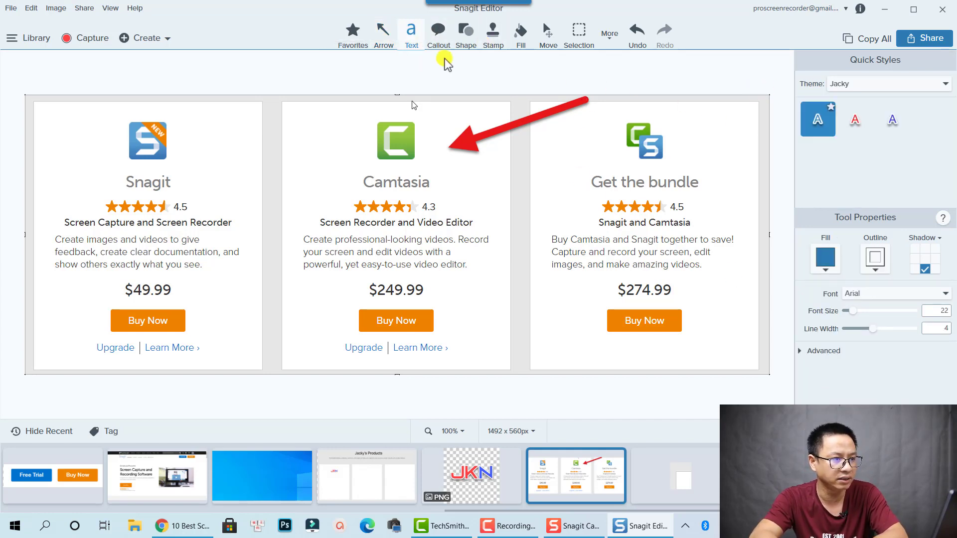
{"action": "left_click", "coordinate": [878, 86]}
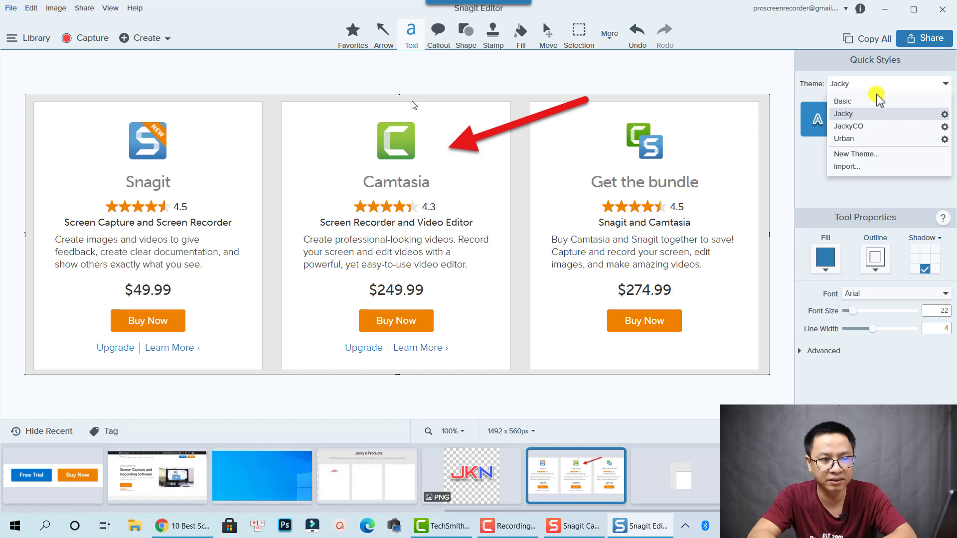
{"action": "left_click", "coordinate": [878, 84]}
{"action": "left_click", "coordinate": [877, 83]}
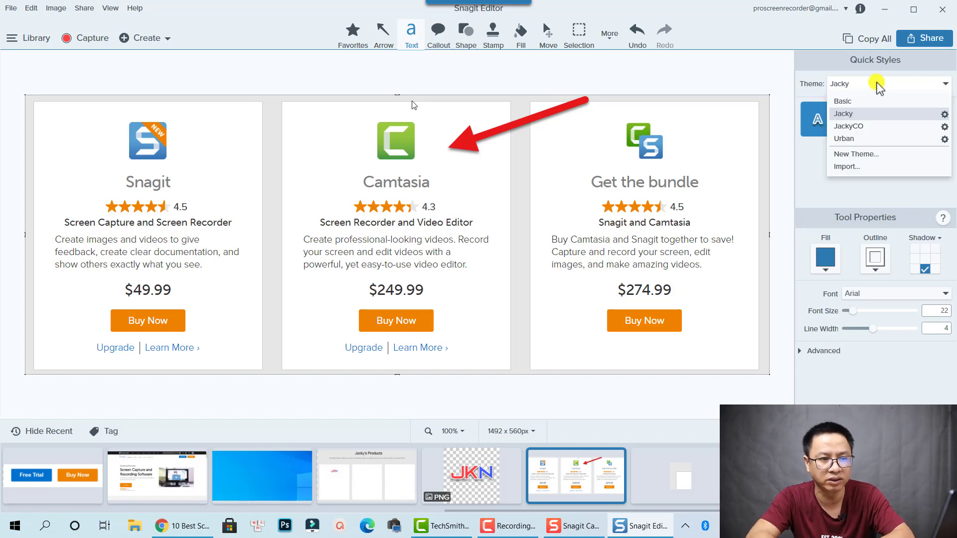
{"action": "left_click", "coordinate": [864, 101]}
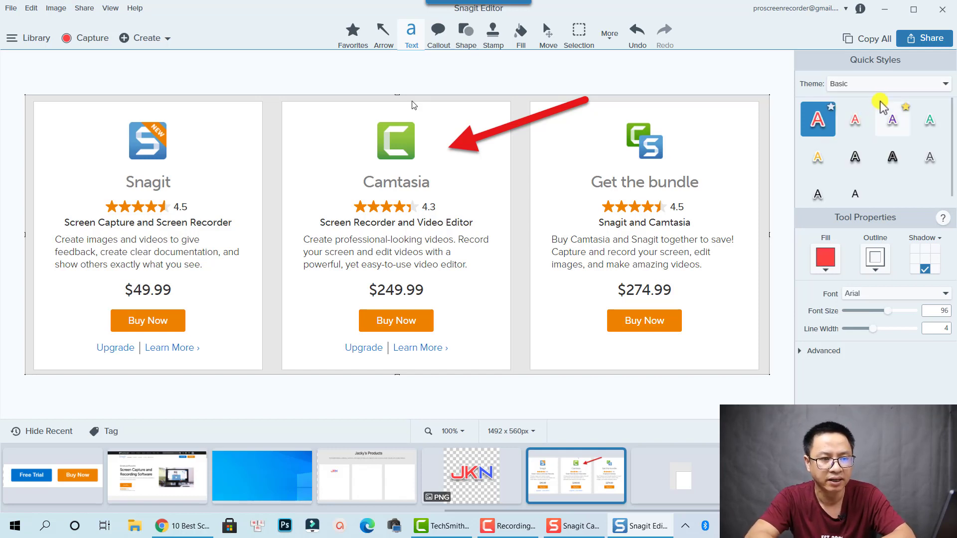
{"action": "left_click", "coordinate": [890, 85]}
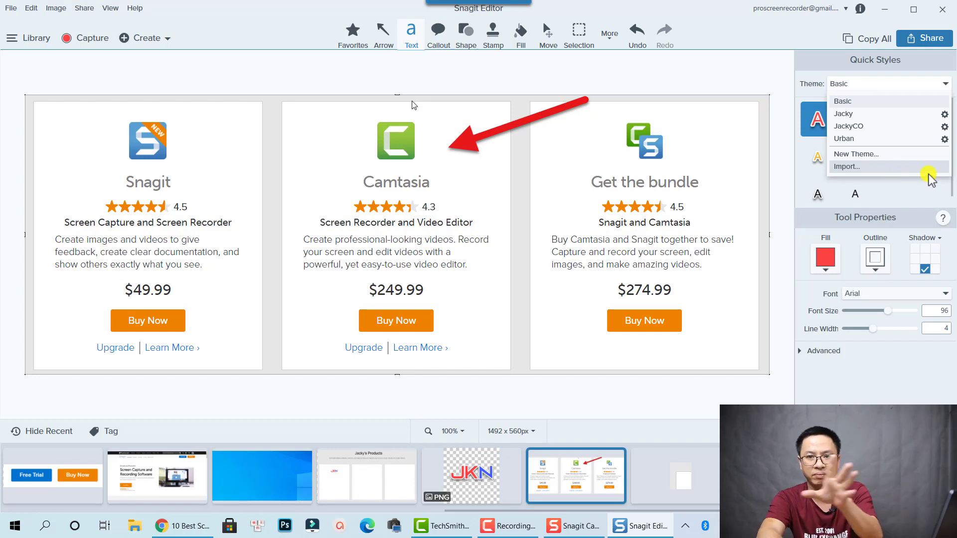
{"action": "left_click", "coordinate": [798, 142]}
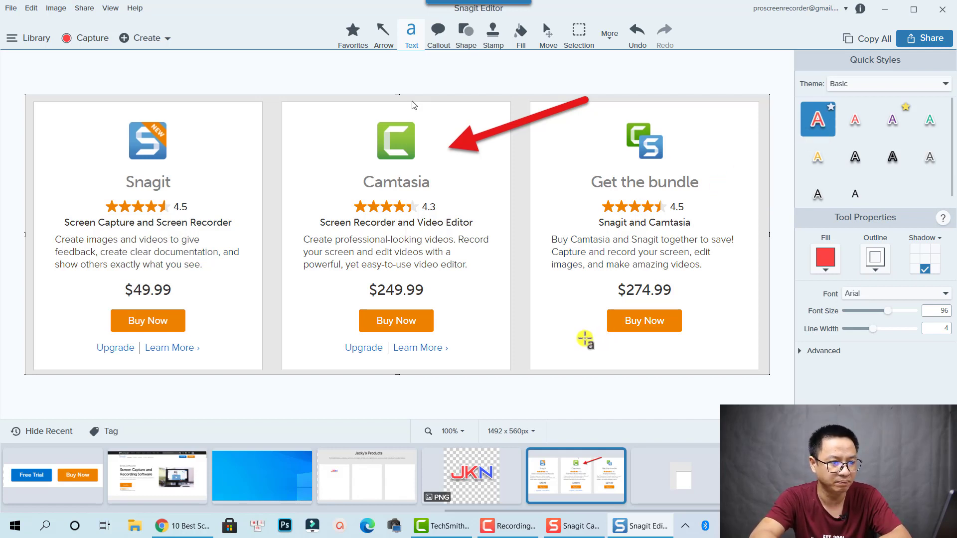
Add a red "10% Off" text in Arial size 48 below the bundle card's Buy Now button.
{"action": "left_click_drag", "start_coordinate": [584, 339], "coordinate": [727, 363]}
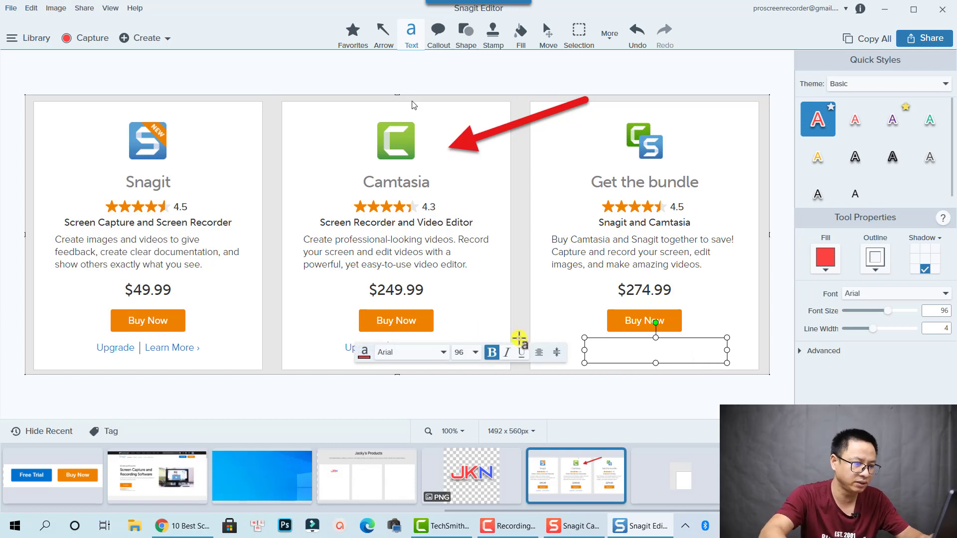
{"action": "left_click", "coordinate": [466, 355]}
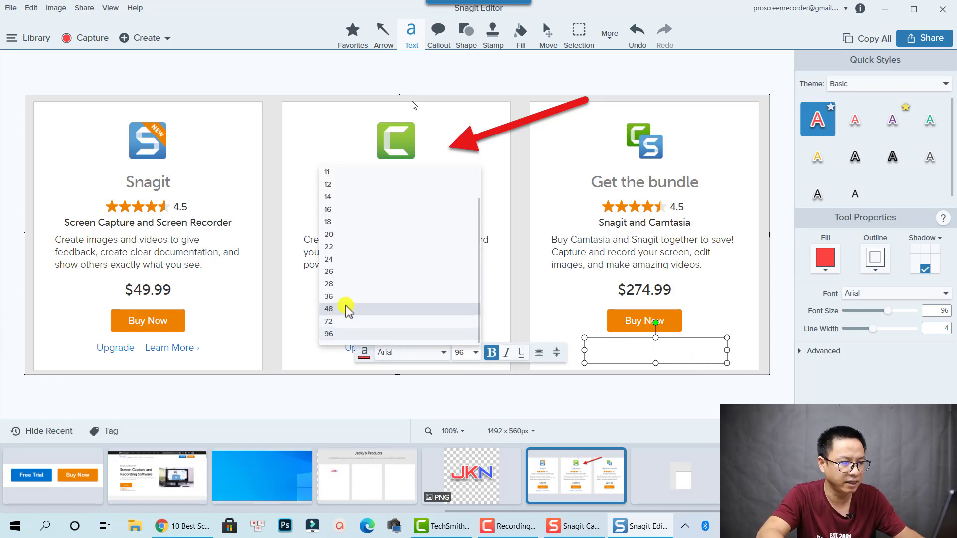
{"action": "left_click", "coordinate": [330, 309]}
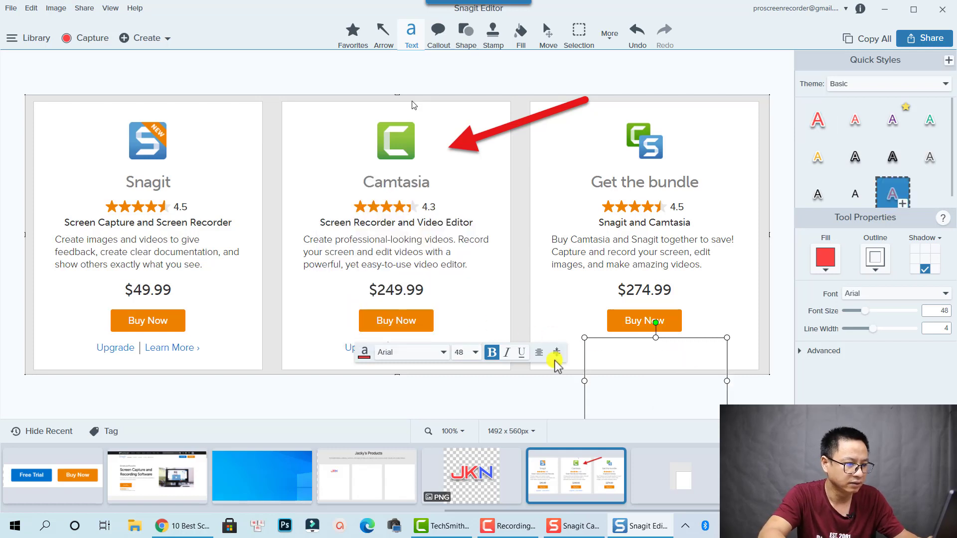
{"action": "type", "text": "10%"}
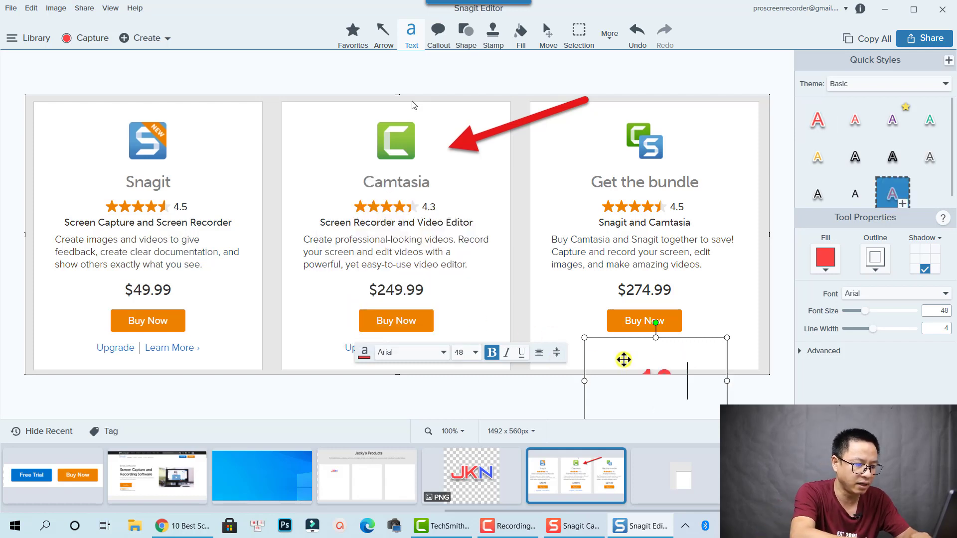
{"action": "type", "text": " Off"}
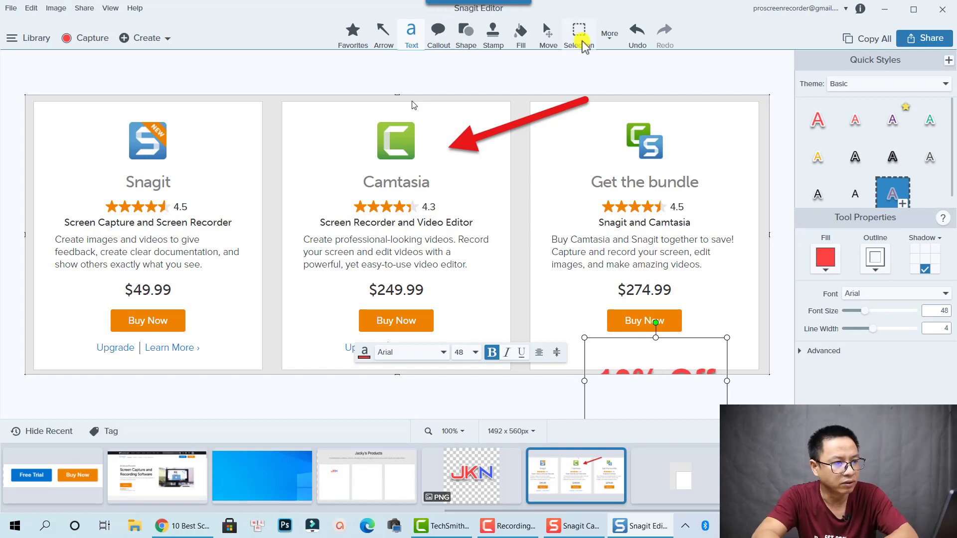
Move the "10% Off" text onto the Camtasia logo and make its text box slightly smaller.
{"action": "left_click", "coordinate": [548, 34]}
{"action": "left_click_drag", "start_coordinate": [655, 358], "coordinate": [384, 112]}
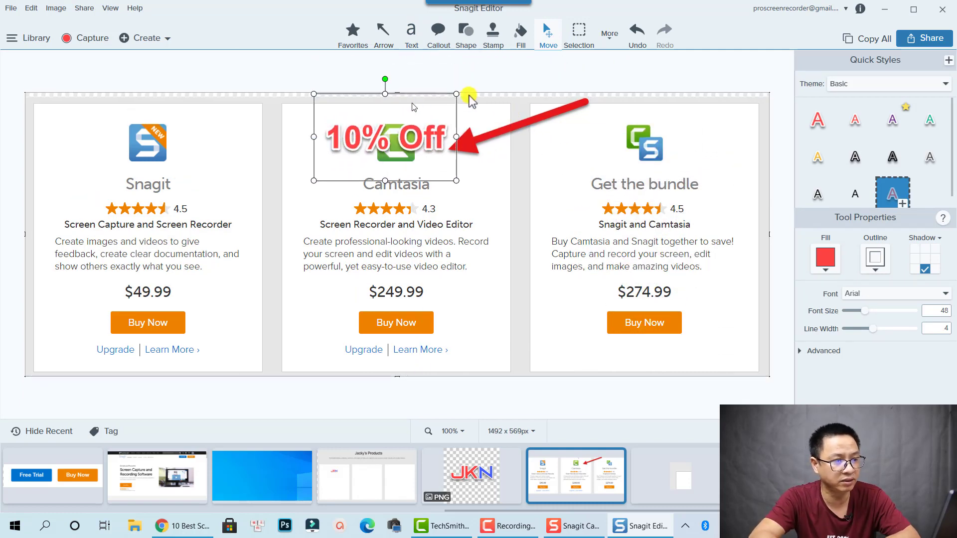
{"action": "left_click_drag", "start_coordinate": [456, 92], "coordinate": [452, 101]}
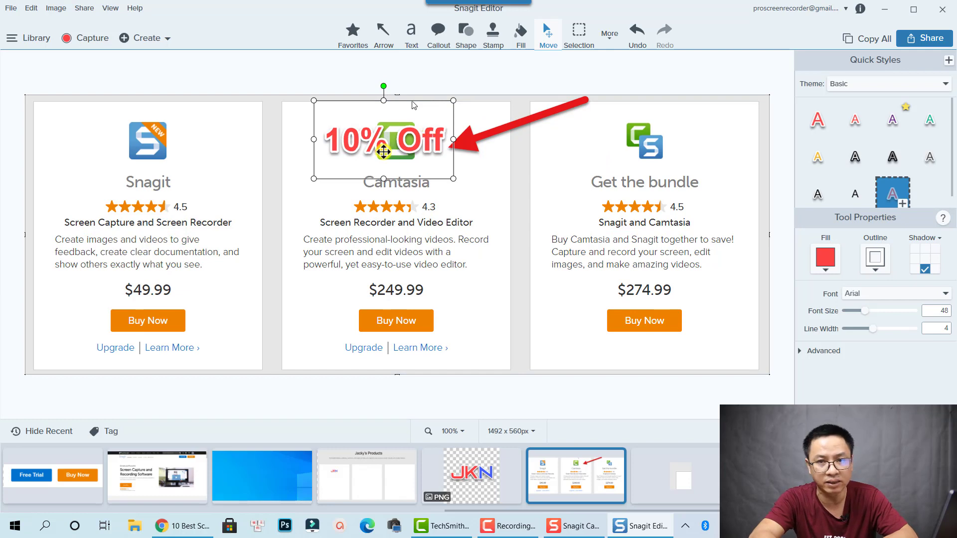
{"action": "left_click_drag", "start_coordinate": [387, 147], "coordinate": [392, 169]}
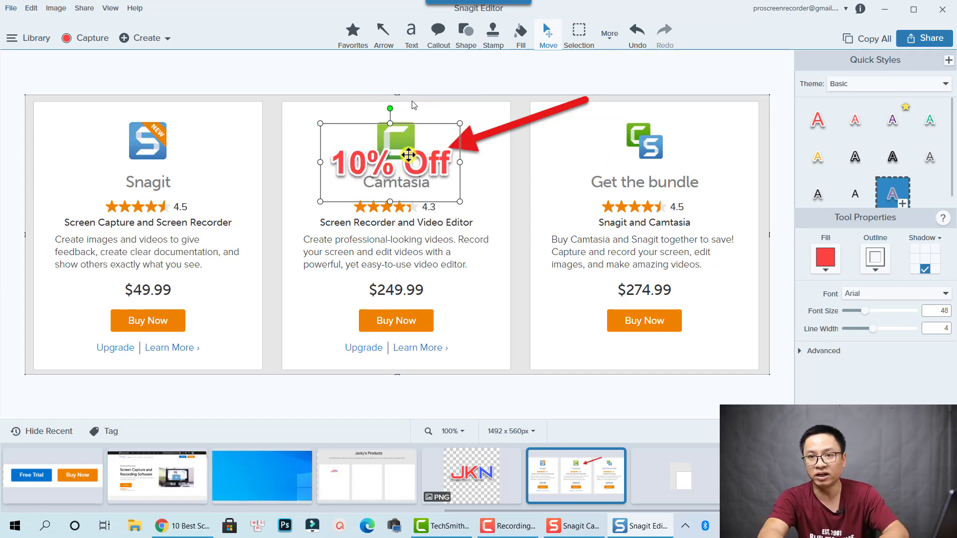
{"action": "left_click", "coordinate": [563, 167]}
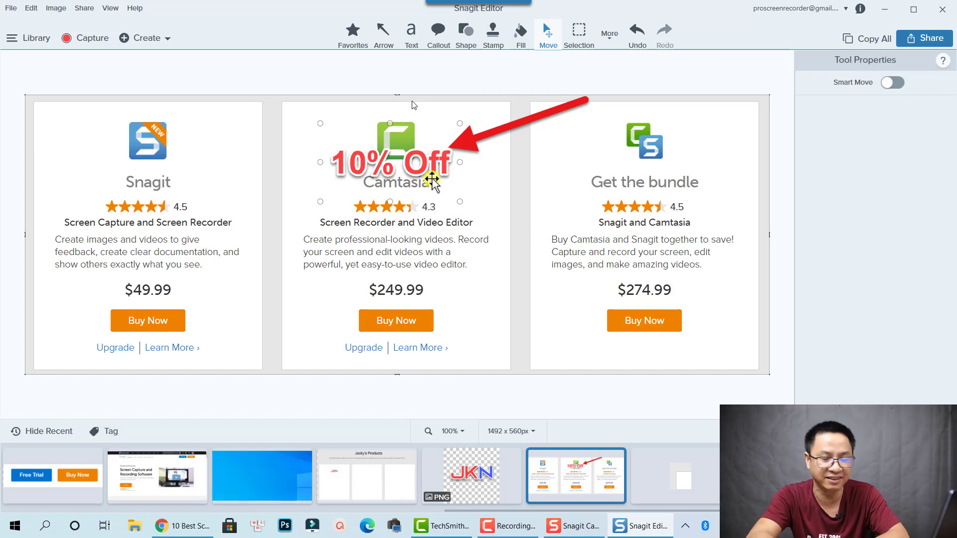
{"action": "left_click_drag", "start_coordinate": [419, 162], "coordinate": [418, 150]}
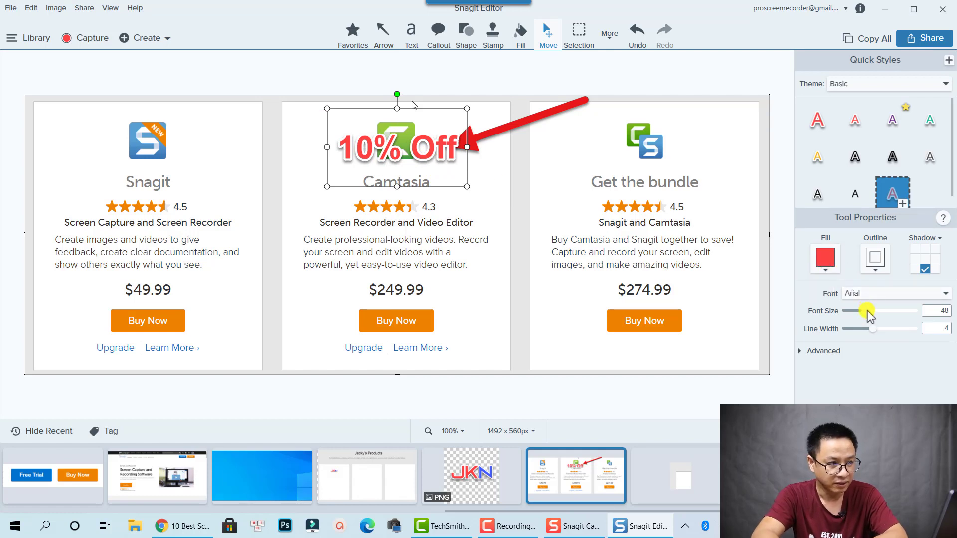
Restyle the "10% Off" text with font size 40, line width 3 and a shadow toward the lower right.
{"action": "left_click_drag", "start_coordinate": [866, 312], "coordinate": [864, 313]}
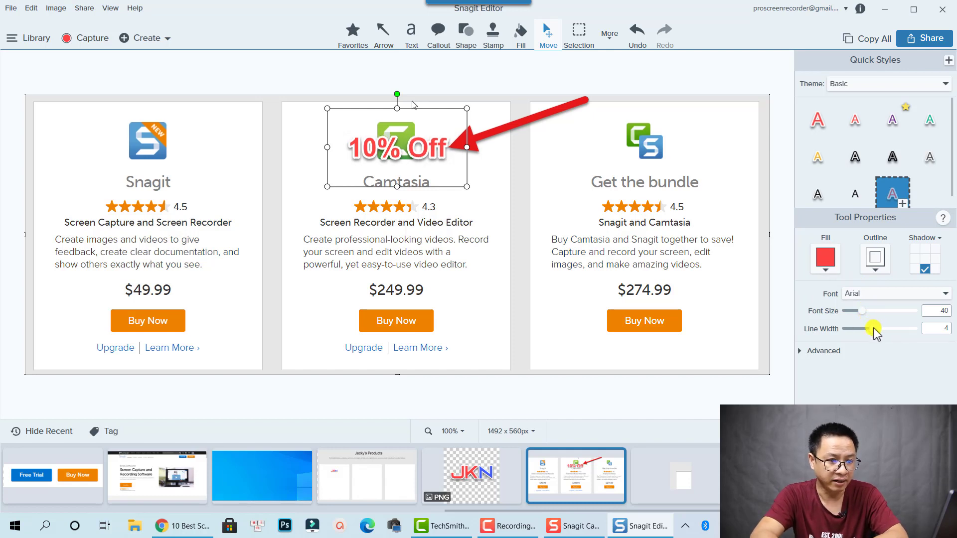
{"action": "left_click_drag", "start_coordinate": [875, 328], "coordinate": [865, 330]}
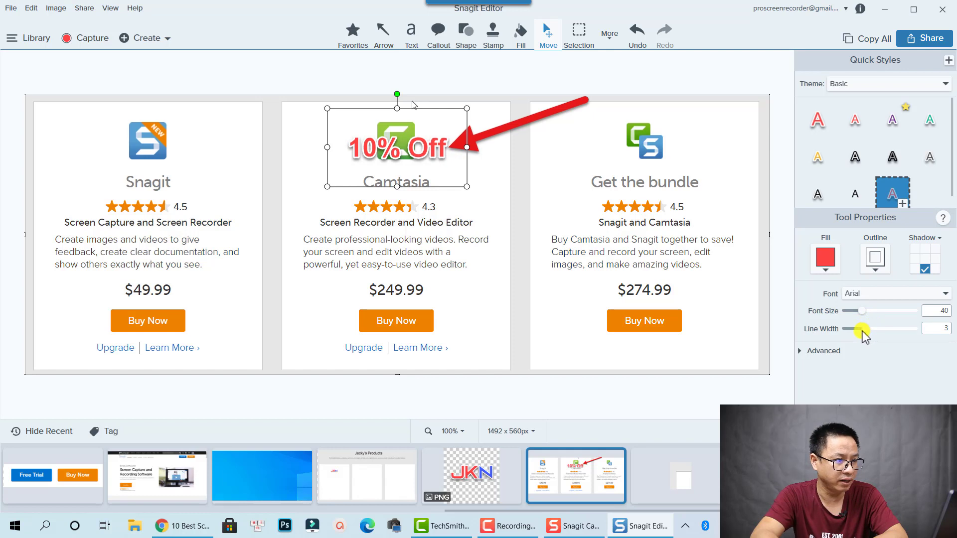
{"action": "left_click", "coordinate": [924, 270]}
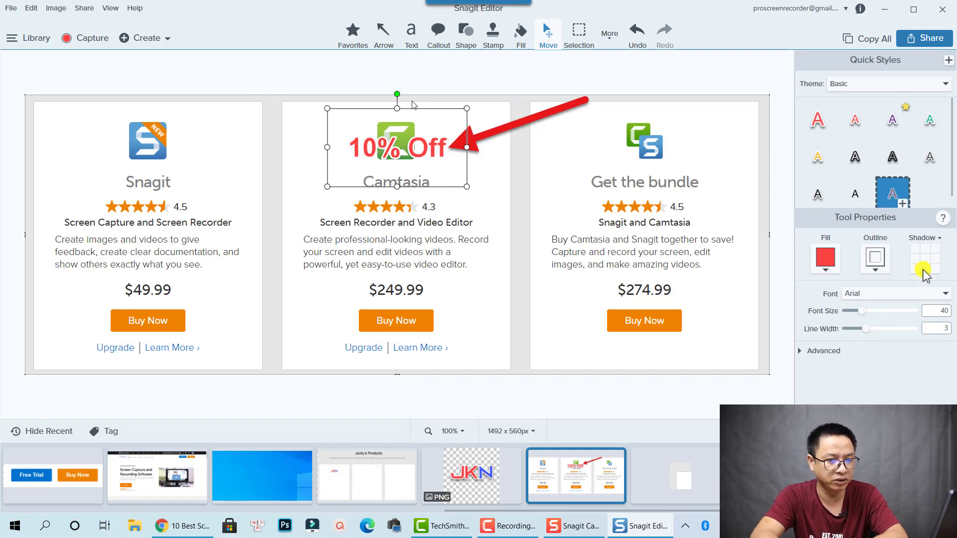
{"action": "left_click", "coordinate": [923, 269]}
{"action": "left_click", "coordinate": [935, 269]}
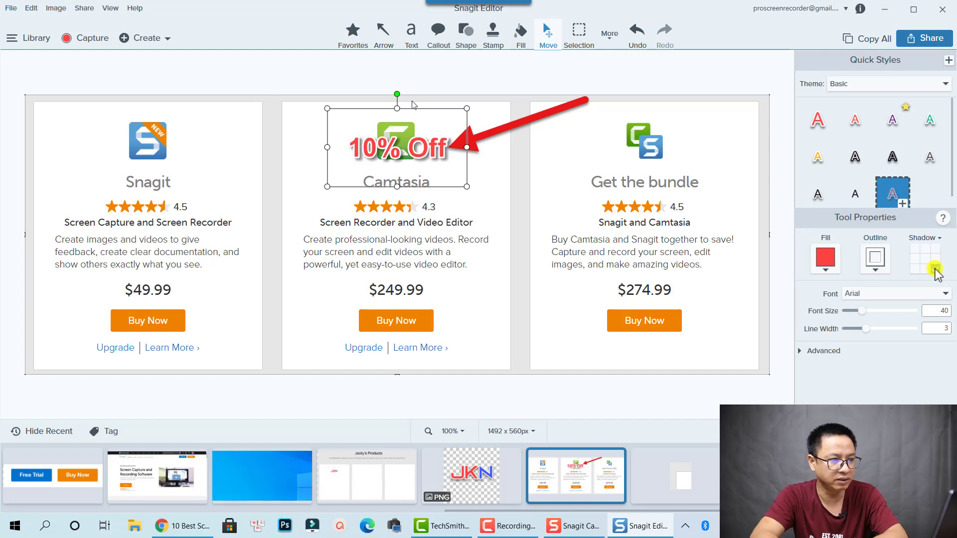
Try a blue outline on the "10% Off" text and return the outline to white.
{"action": "left_click", "coordinate": [876, 268]}
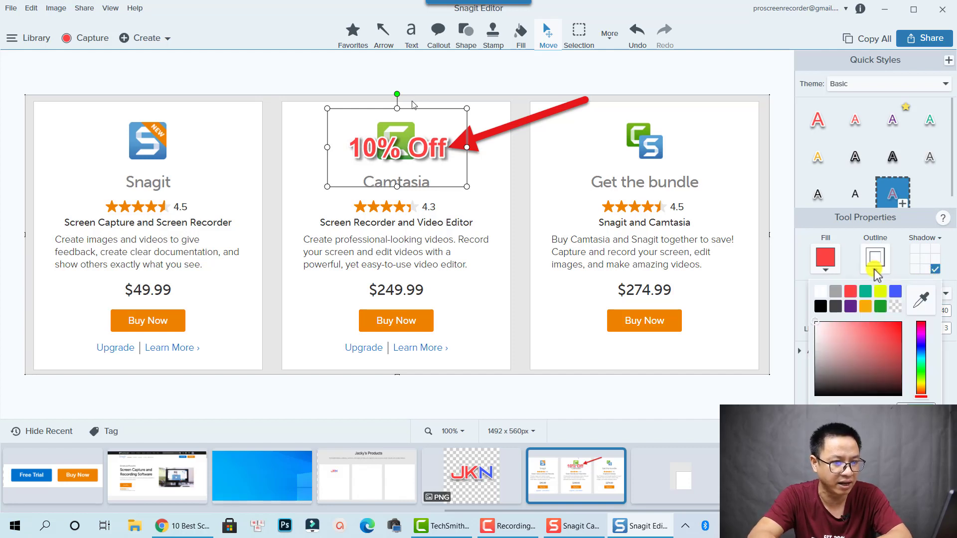
{"action": "left_click", "coordinate": [896, 292]}
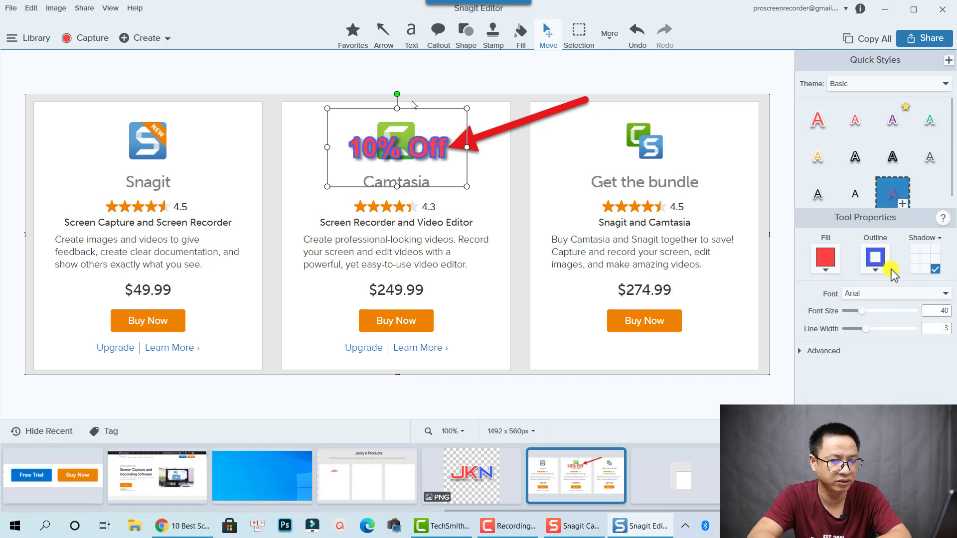
{"action": "left_click", "coordinate": [876, 270]}
{"action": "left_click", "coordinate": [820, 331]}
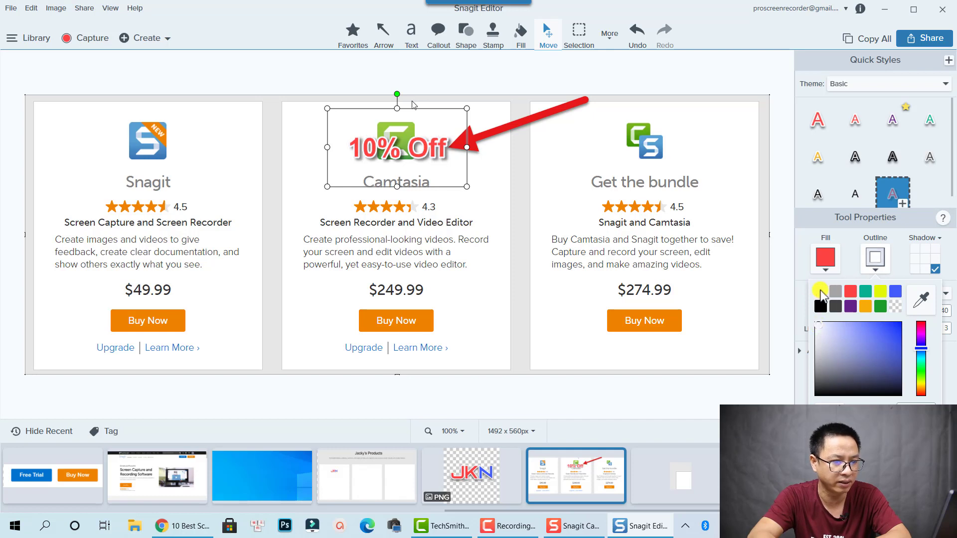
{"action": "left_click", "coordinate": [820, 294]}
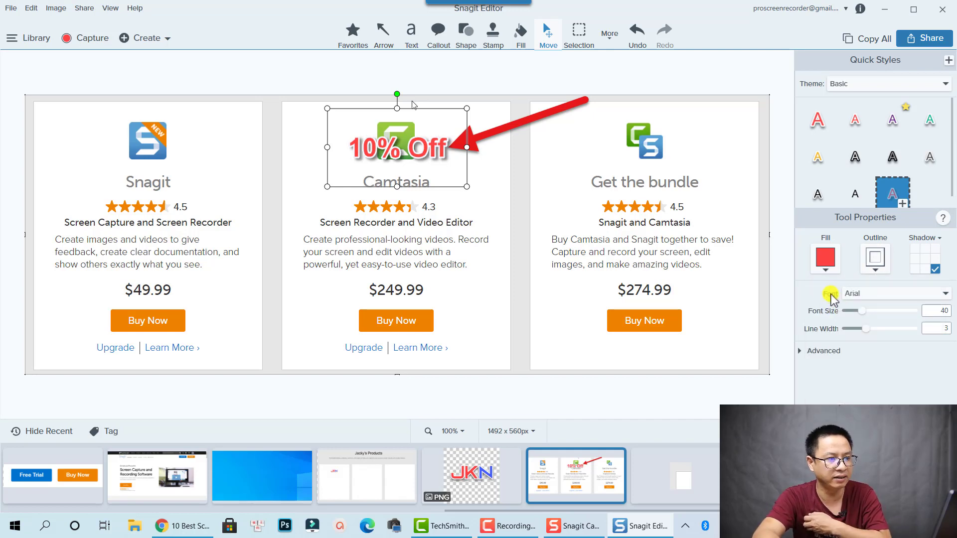
Change the fill of the "10% Off" text to teal green and deselect it.
{"action": "left_click", "coordinate": [822, 264]}
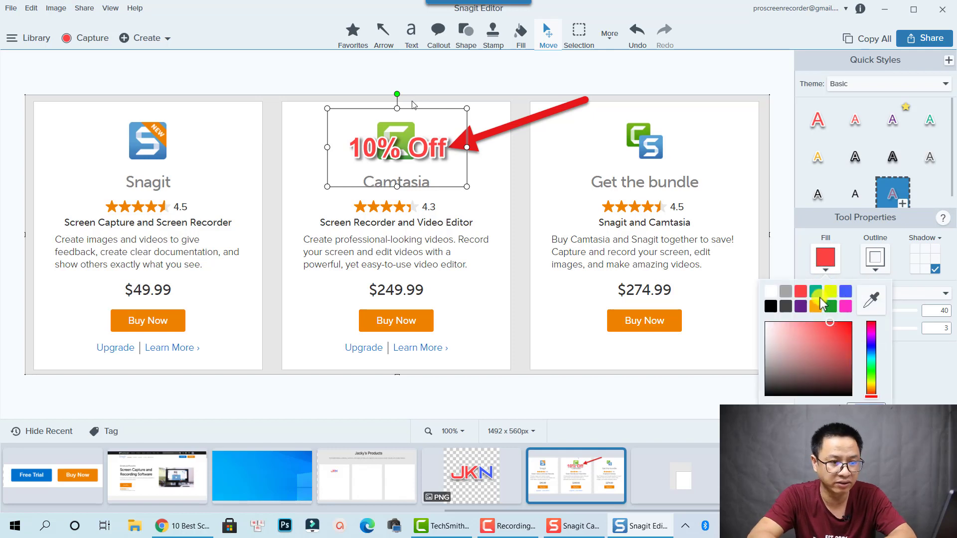
{"action": "left_click", "coordinate": [816, 292]}
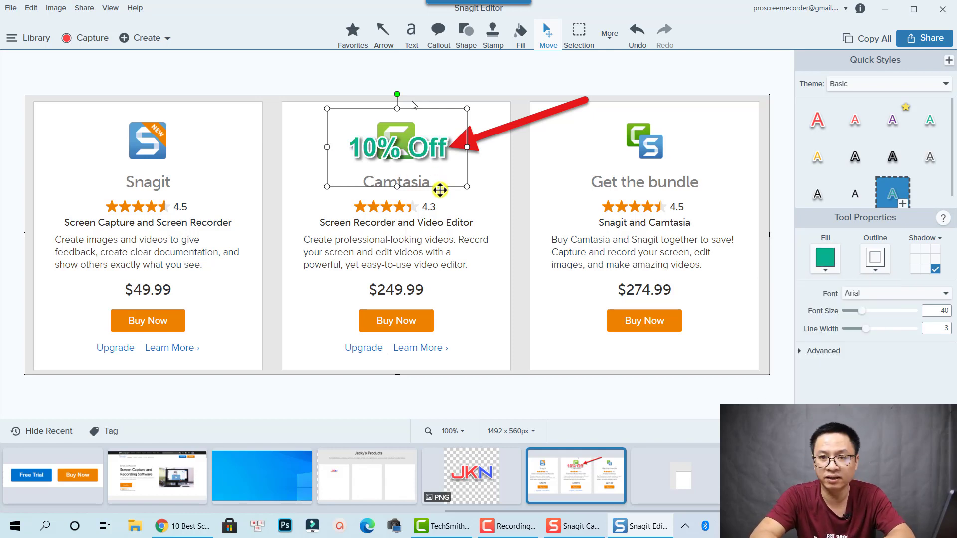
{"action": "left_click", "coordinate": [498, 185]}
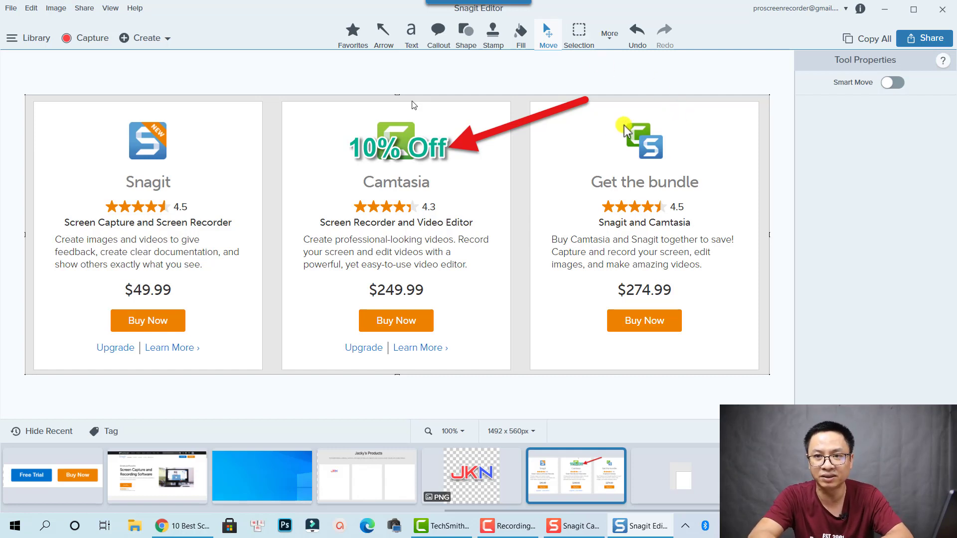
Delete the "10% Off" text and the red arrow from the capture.
{"action": "left_click", "coordinate": [429, 149]}
{"action": "key", "text": "Delete"}
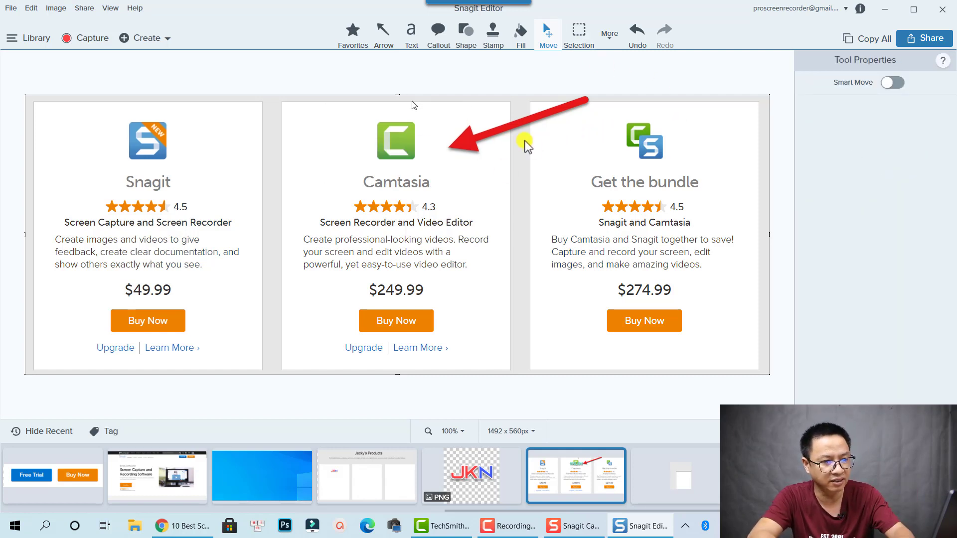
{"action": "left_click", "coordinate": [492, 131]}
{"action": "key", "text": "Delete"}
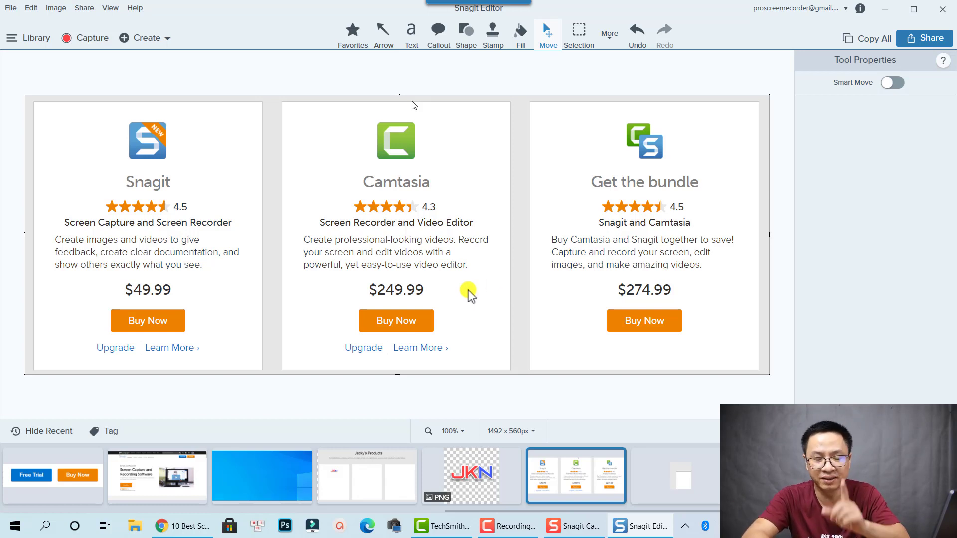
Turn on Smart Move and shift the Camtasia logo toward the right edge of its card.
{"action": "left_click", "coordinate": [892, 83]}
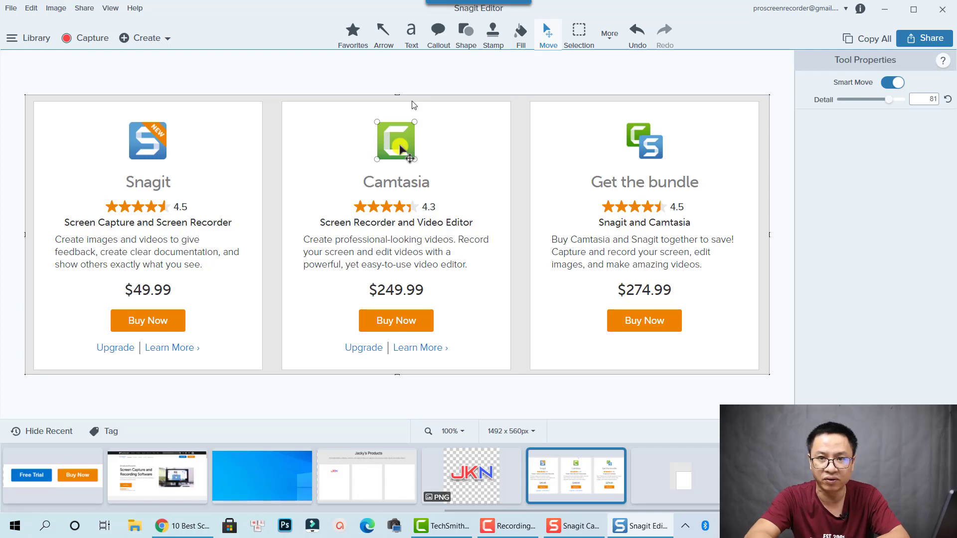
{"action": "left_click_drag", "start_coordinate": [400, 146], "coordinate": [476, 148]}
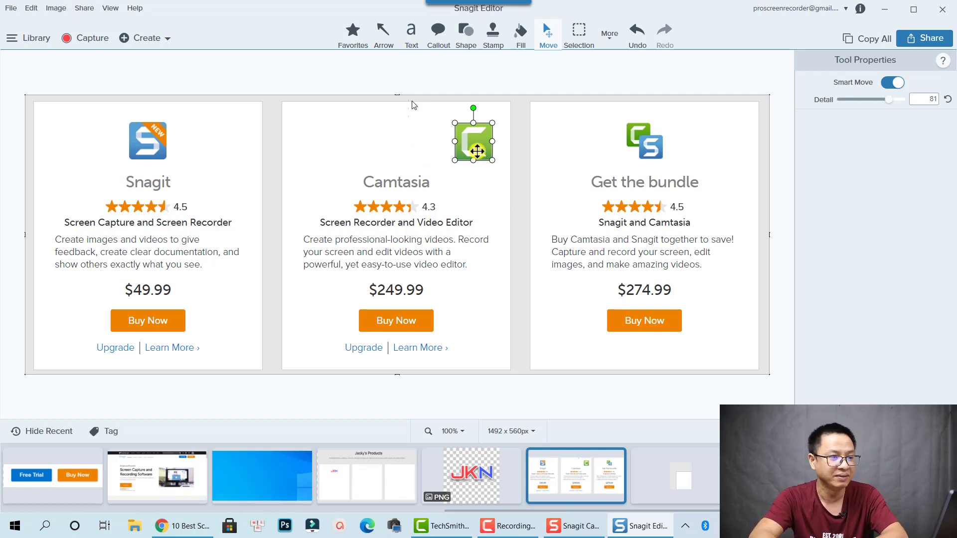
Move the Camtasia logo back above its title and nudge the card's description paragraph slightly sideways.
{"action": "left_click_drag", "start_coordinate": [475, 150], "coordinate": [403, 143]}
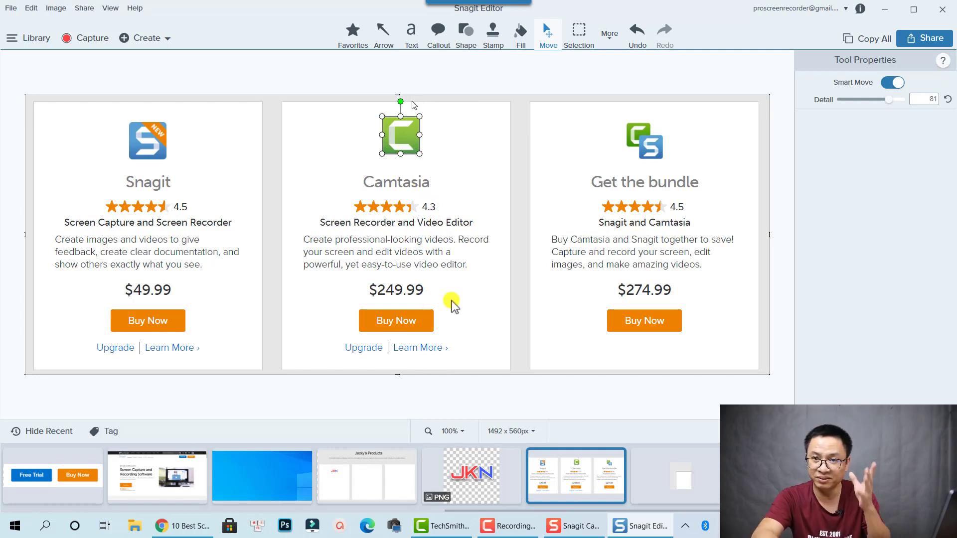
{"action": "mouse_move", "coordinate": [406, 250]}
{"action": "left_mouse_down"}
{"action": "mouse_move", "coordinate": [460, 252]}
{"action": "mouse_move", "coordinate": [399, 246]}
{"action": "mouse_move", "coordinate": [818, 158]}
{"action": "mouse_move", "coordinate": [624, 181]}
{"action": "mouse_move", "coordinate": [613, 151]}
{"action": "mouse_move", "coordinate": [684, 160]}
{"action": "mouse_move", "coordinate": [397, 212]}
{"action": "mouse_move", "coordinate": [399, 250]}
{"action": "left_mouse_up"}
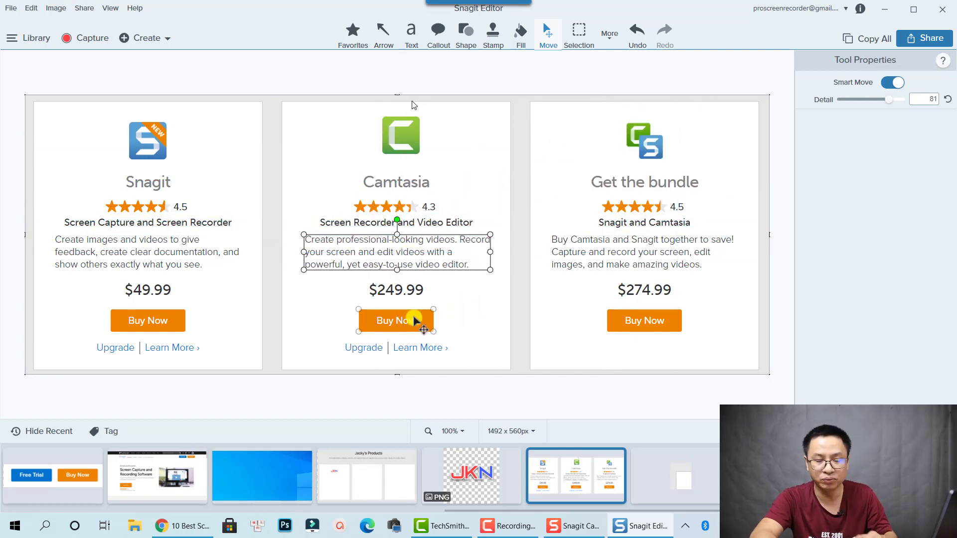
Change the price text on the Camtasia card to $200.
{"action": "left_click", "coordinate": [393, 289]}
{"action": "double_click", "coordinate": [396, 291]}
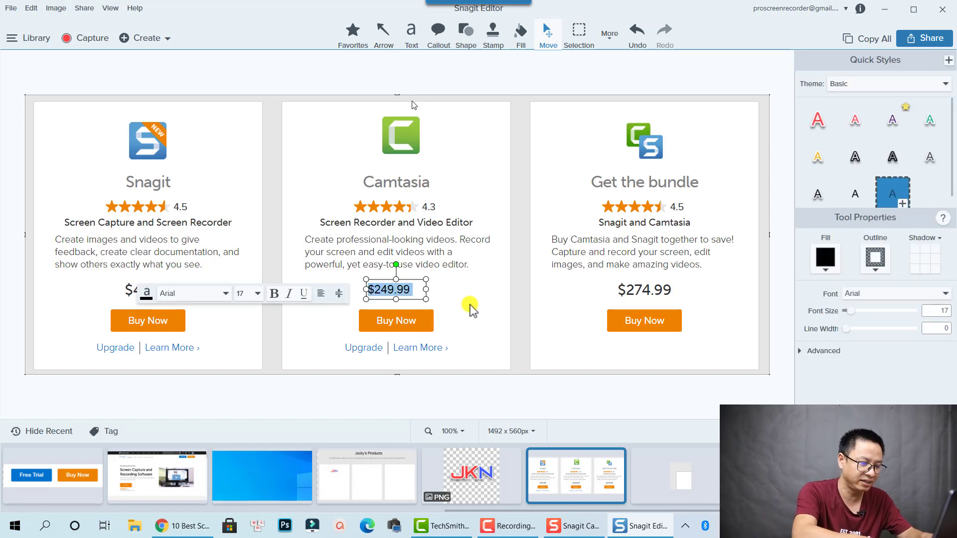
{"action": "type", "text": "$200"}
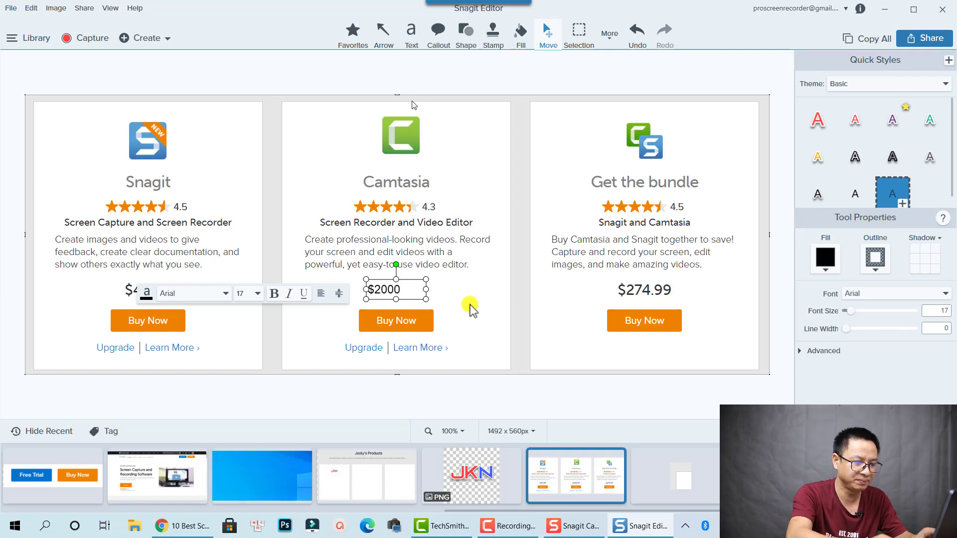
{"action": "left_click", "coordinate": [513, 280]}
{"action": "left_click", "coordinate": [389, 290]}
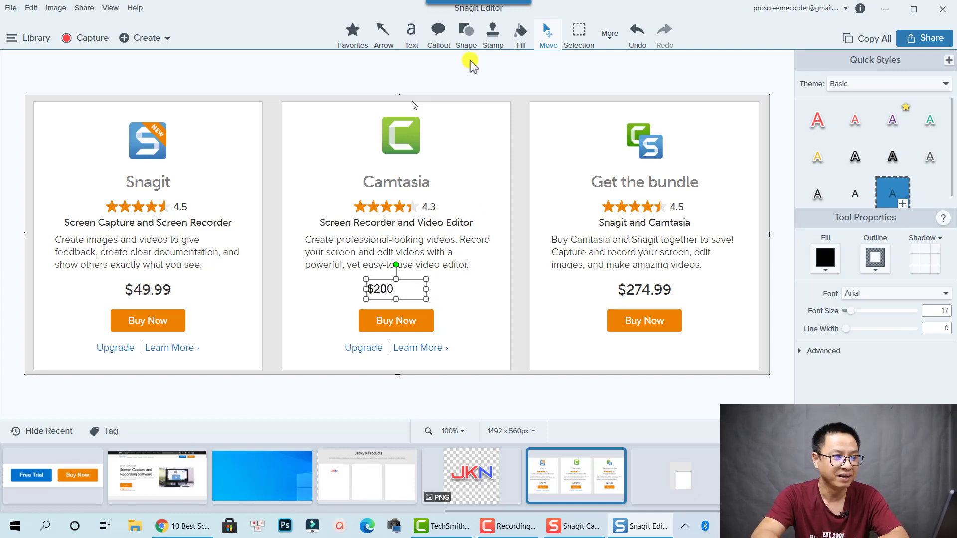
Delete the logo, description paragraph and price from the Camtasia card.
{"action": "left_click", "coordinate": [400, 135]}
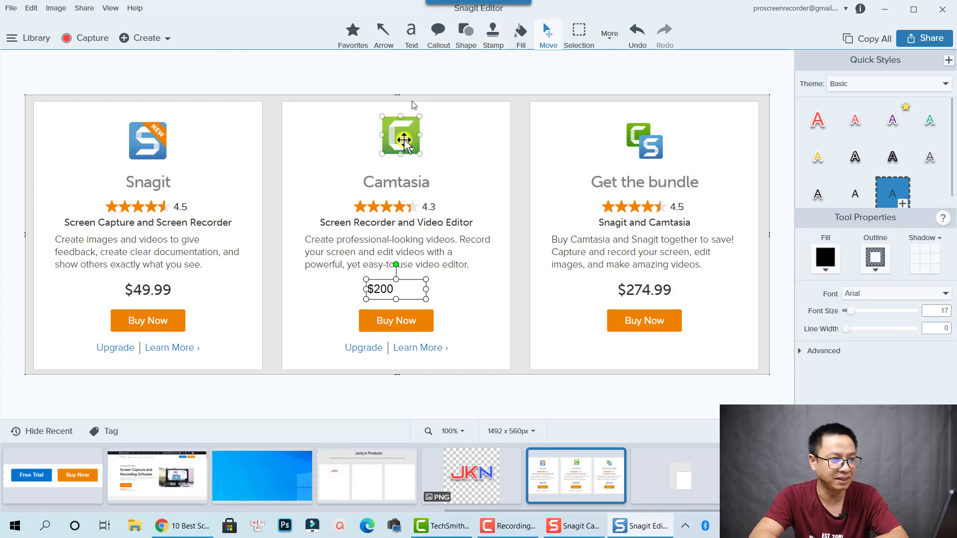
{"action": "key", "text": "Delete"}
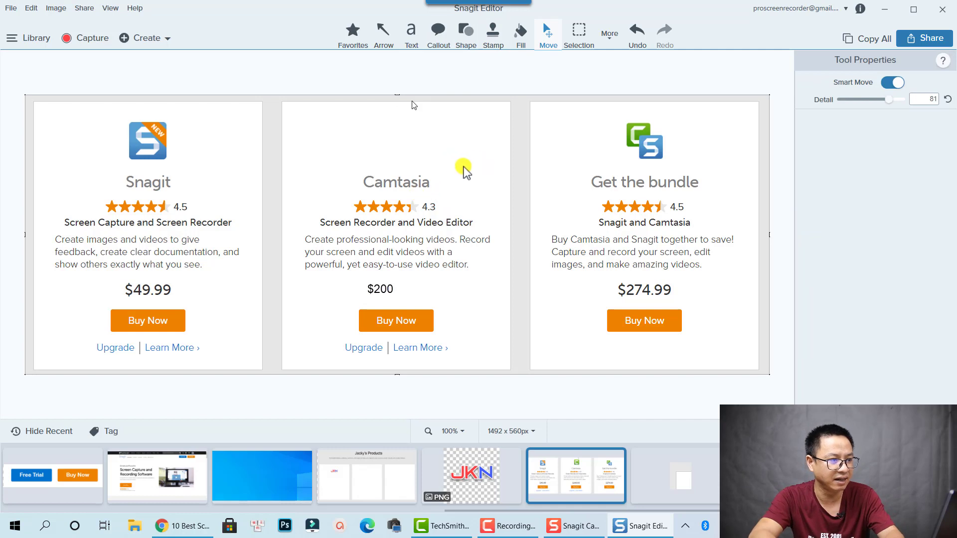
{"action": "left_click_drag", "start_coordinate": [459, 166], "coordinate": [348, 357]}
{"action": "key", "text": "Delete"}
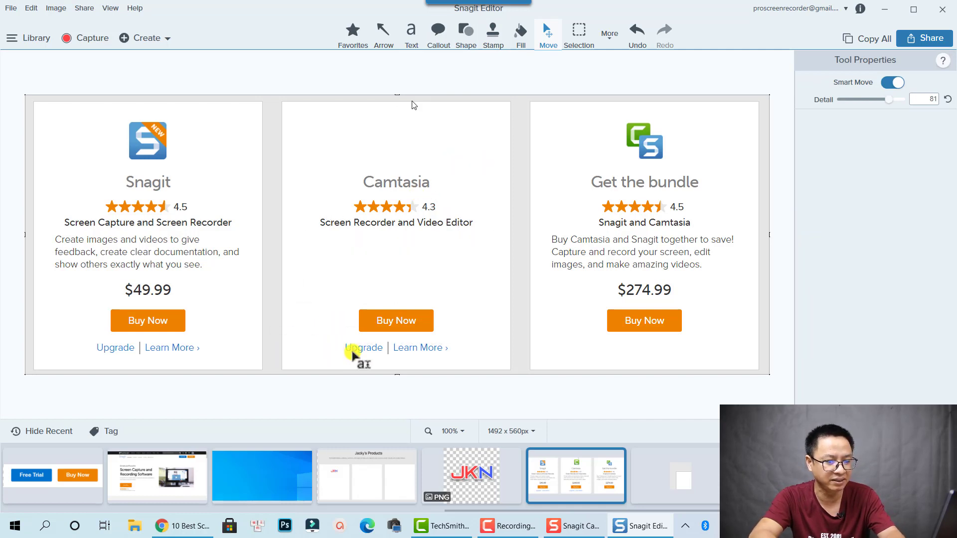
{"action": "left_click_drag", "start_coordinate": [461, 139], "coordinate": [348, 290]}
Delete the star rating, the Camtasia title and the "Screen Recorder and Video Editor" subtitle from the middle card.
{"action": "left_click", "coordinate": [387, 207]}
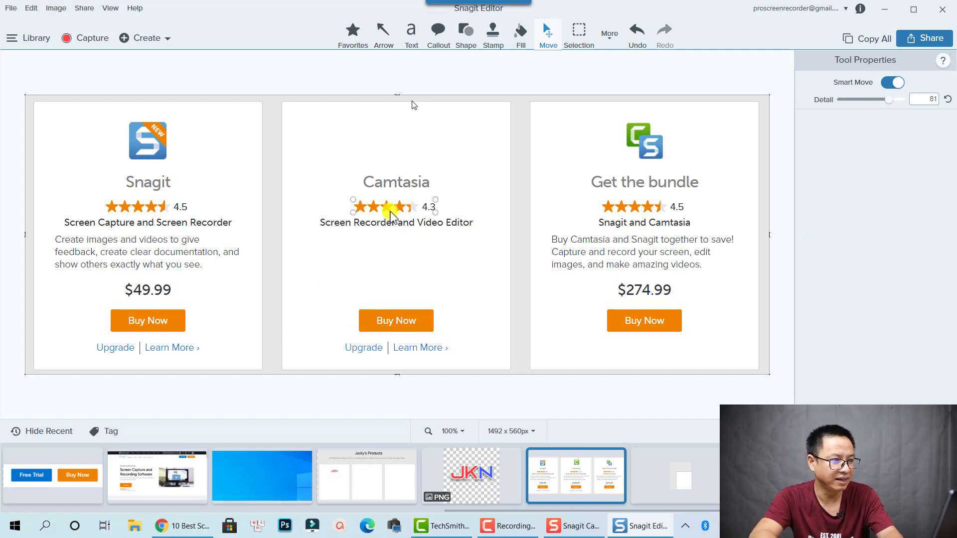
{"action": "key", "text": "Delete"}
{"action": "left_click", "coordinate": [394, 187]}
{"action": "key", "text": "Delete"}
{"action": "left_click", "coordinate": [386, 221]}
{"action": "key", "text": "Delete"}
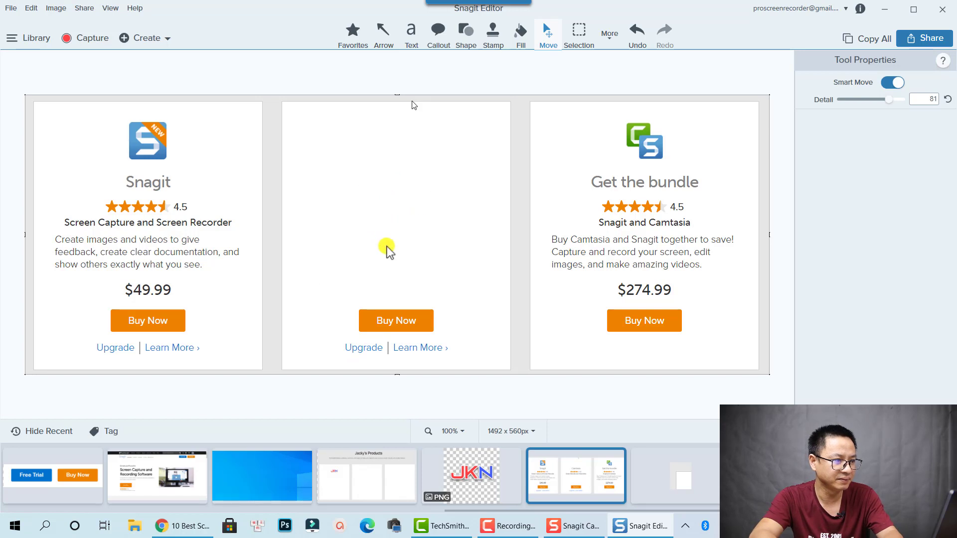
Delete the "Buy Now" label, its orange button and the "Upgrade | Learn More" links from the middle card.
{"action": "left_click", "coordinate": [384, 321]}
{"action": "key", "text": "Delete"}
{"action": "left_click", "coordinate": [417, 350]}
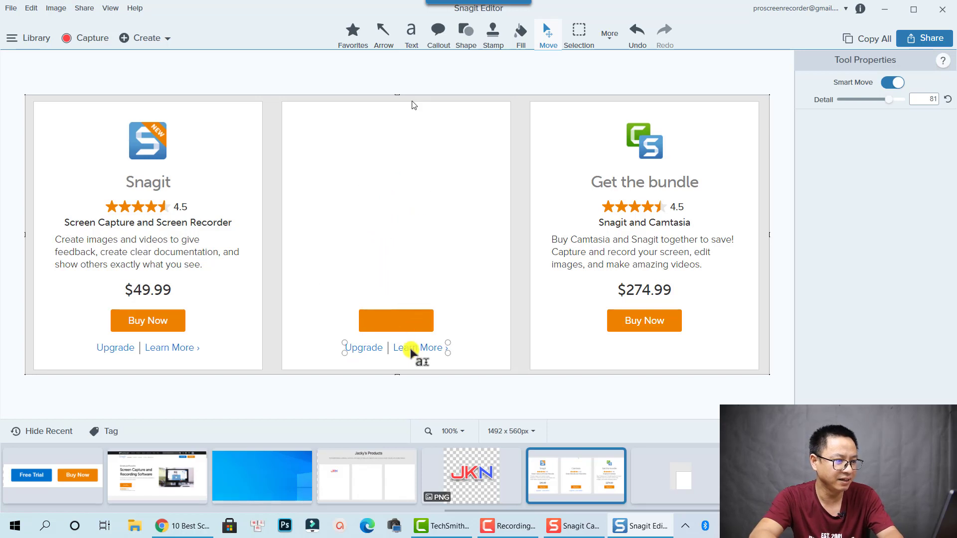
{"action": "key", "text": "Delete"}
{"action": "left_click", "coordinate": [394, 327]}
{"action": "key", "text": "Delete"}
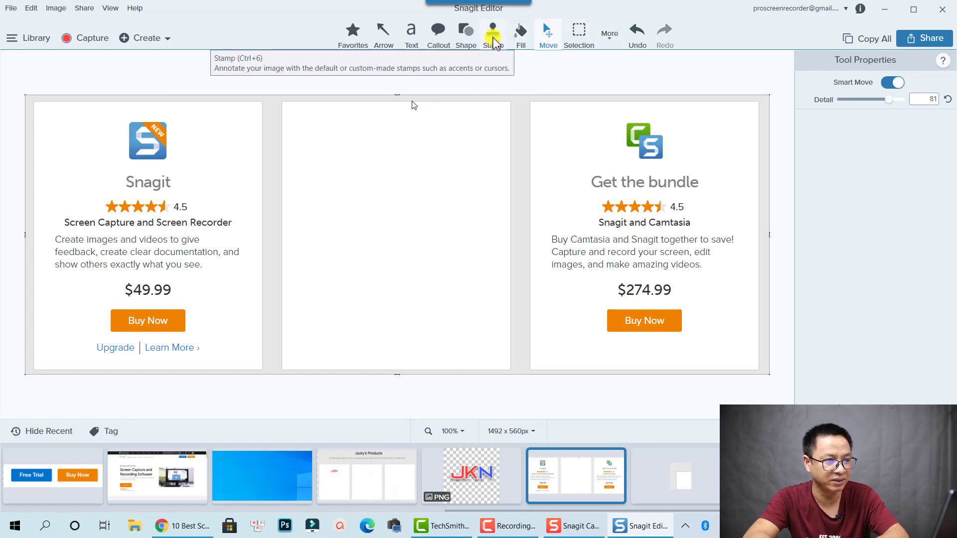
Pixelate the "Snagit" title on the first card with the Blur tool at intensity 25.
{"action": "left_click", "coordinate": [611, 38]}
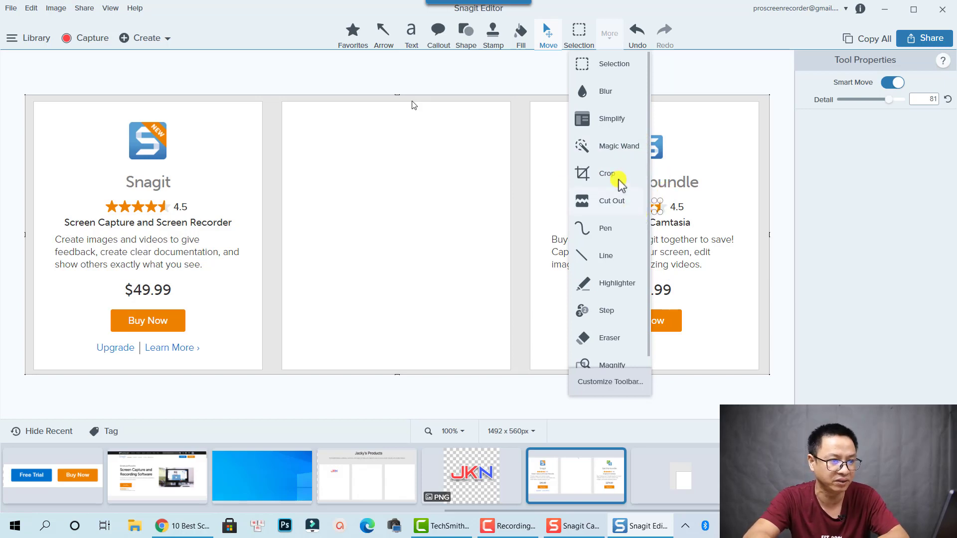
{"action": "left_click", "coordinate": [594, 93]}
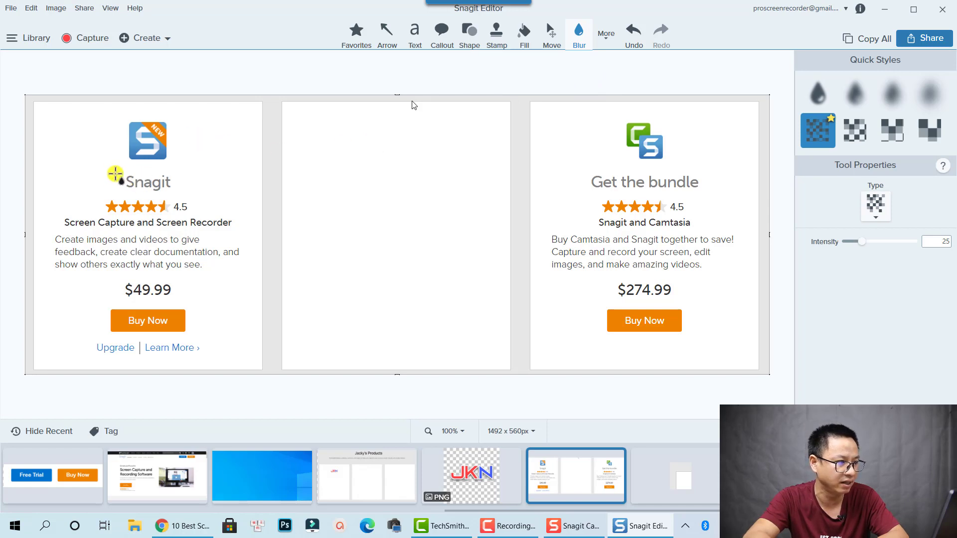
{"action": "left_click_drag", "start_coordinate": [120, 175], "coordinate": [178, 193]}
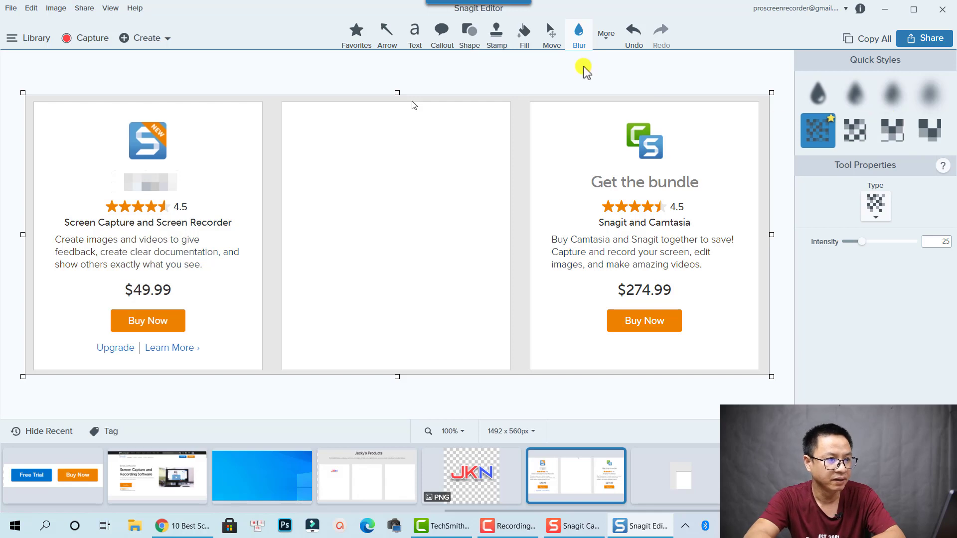
Place red step markers 1 to 3 at the upper-left corners of the three cards, 4 on the bundle price and 5 above the bundle title.
{"action": "left_click", "coordinate": [606, 35]}
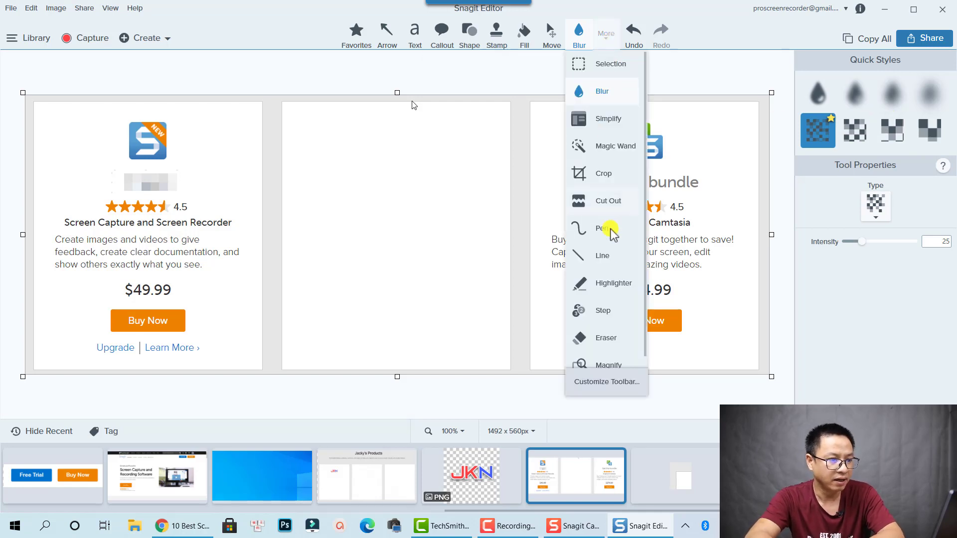
{"action": "left_click", "coordinate": [598, 312]}
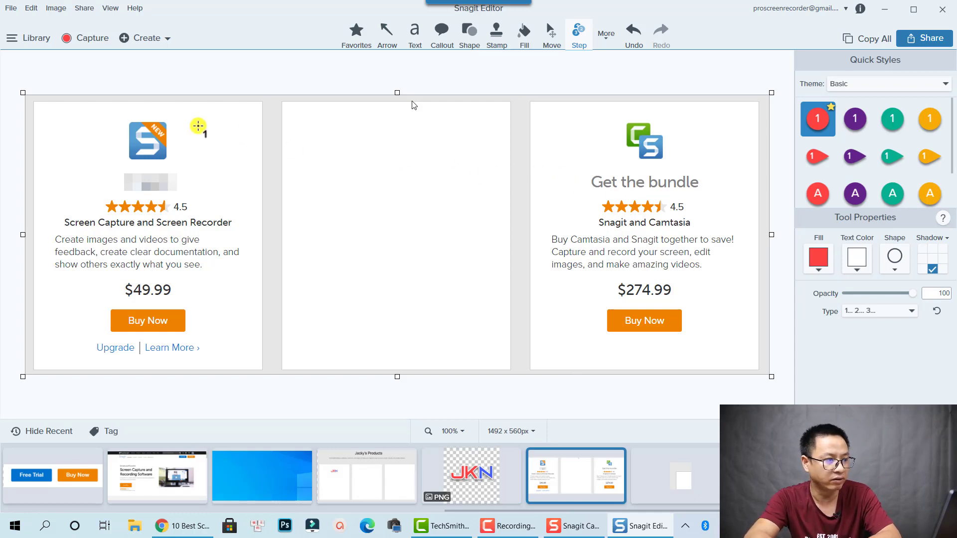
{"action": "left_click", "coordinate": [51, 122]}
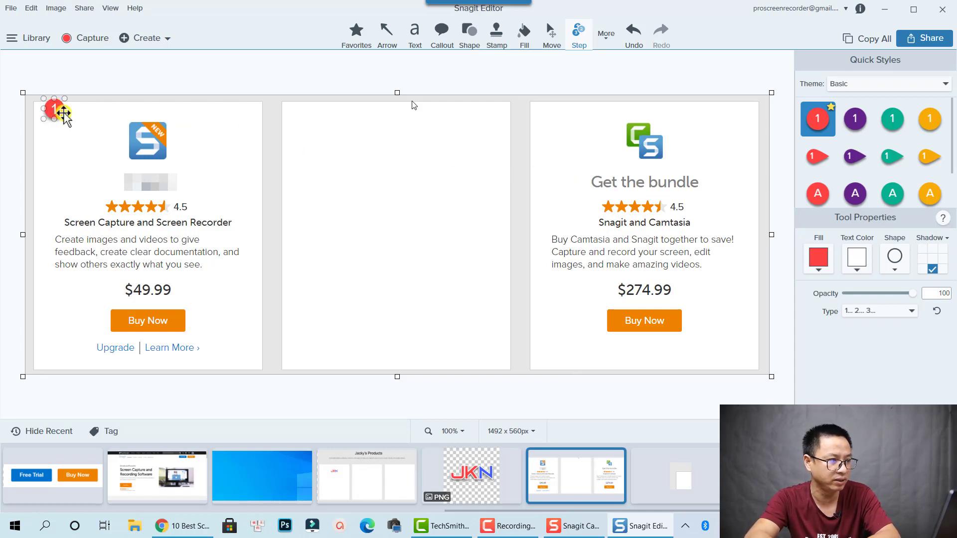
{"action": "key", "text": "Escape"}
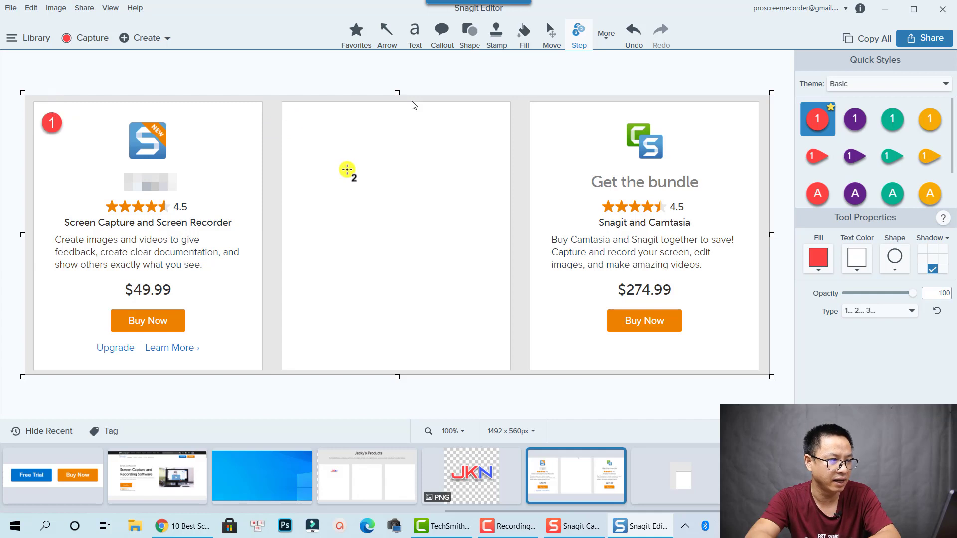
{"action": "left_click", "coordinate": [308, 122]}
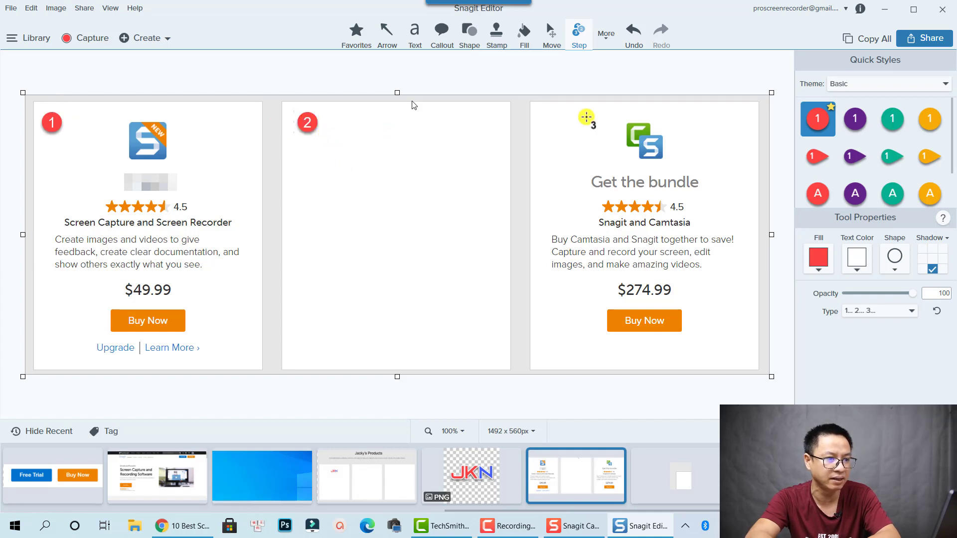
{"action": "left_click", "coordinate": [559, 118]}
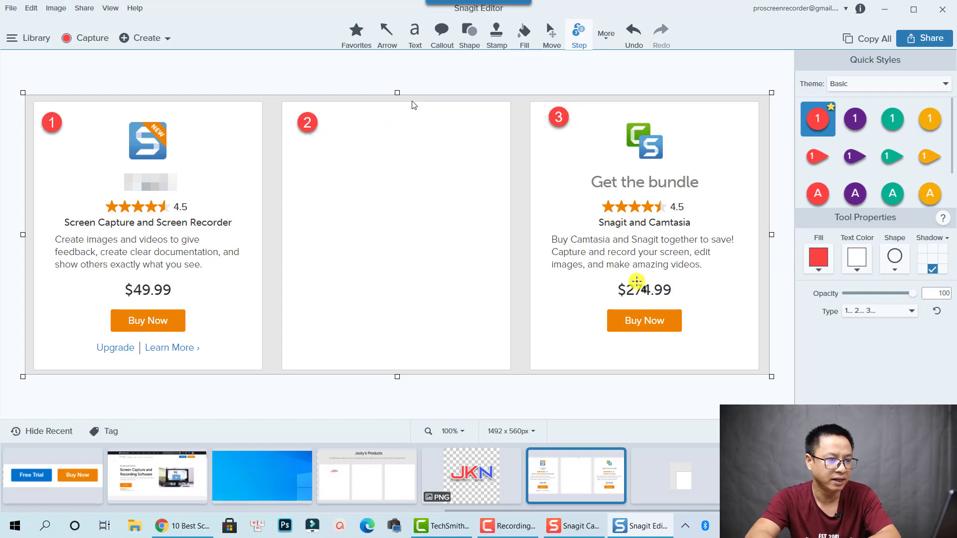
{"action": "left_click", "coordinate": [636, 282]}
{"action": "left_click", "coordinate": [689, 166]}
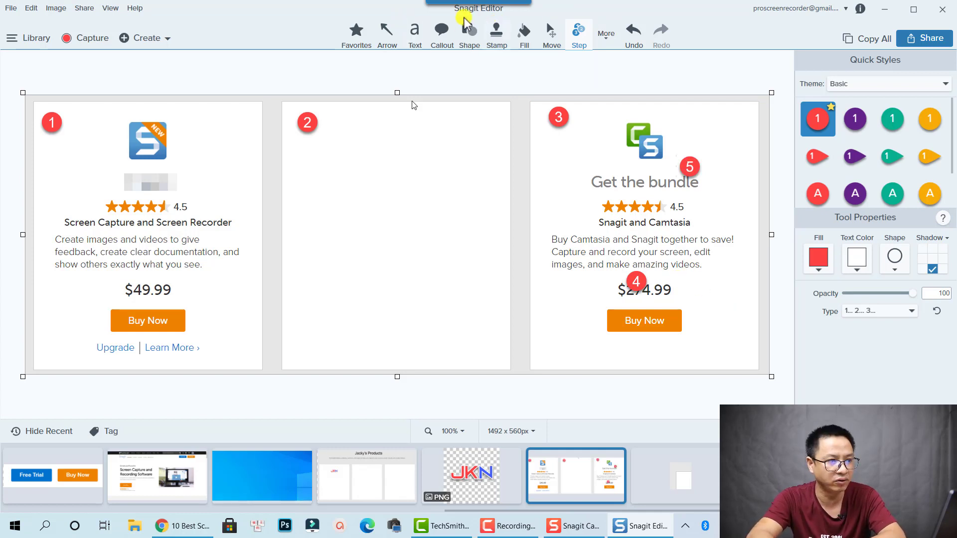
Erase the contents of the Snagit card with the Eraser, keeping its step marker 1.
{"action": "left_click", "coordinate": [604, 40]}
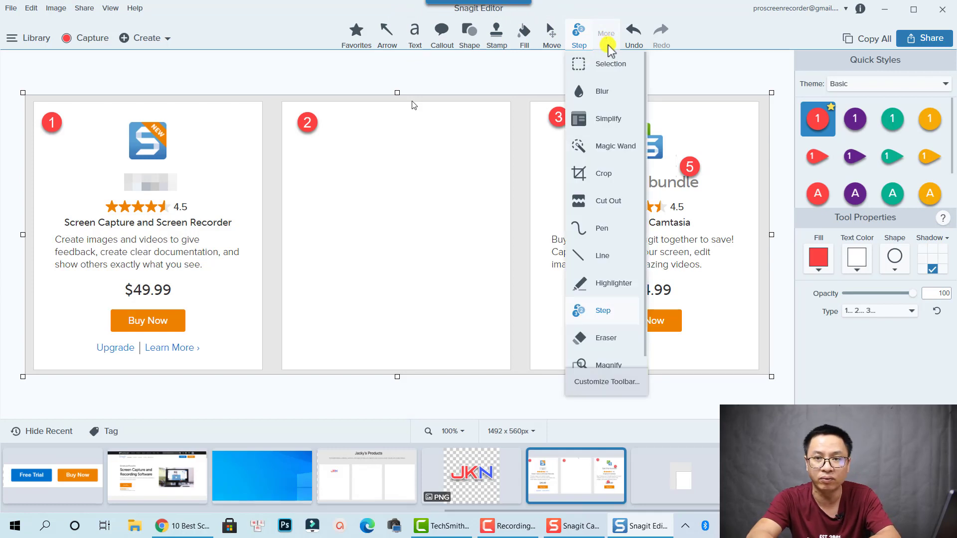
{"action": "scroll", "coordinate": [619, 279], "scroll_direction": "down", "scroll_amount": 1}
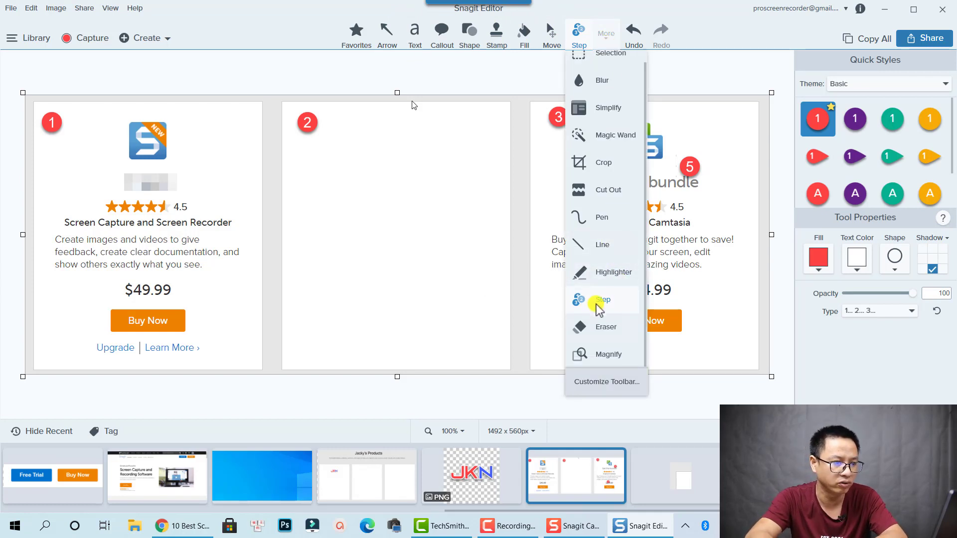
{"action": "left_click", "coordinate": [609, 328]}
{"action": "left_click_drag", "start_coordinate": [215, 251], "coordinate": [65, 252]}
{"action": "mouse_move", "coordinate": [183, 251]}
{"action": "left_mouse_down"}
{"action": "mouse_move", "coordinate": [143, 254]}
{"action": "mouse_move", "coordinate": [134, 269]}
{"action": "mouse_move", "coordinate": [171, 219]}
{"action": "mouse_move", "coordinate": [124, 215]}
{"action": "mouse_move", "coordinate": [133, 260]}
{"action": "mouse_move", "coordinate": [171, 261]}
{"action": "mouse_move", "coordinate": [139, 173]}
{"action": "mouse_move", "coordinate": [103, 265]}
{"action": "mouse_move", "coordinate": [154, 298]}
{"action": "mouse_move", "coordinate": [152, 238]}
{"action": "mouse_move", "coordinate": [148, 304]}
{"action": "mouse_move", "coordinate": [186, 380]}
{"action": "mouse_move", "coordinate": [207, 272]}
{"action": "mouse_move", "coordinate": [160, 269]}
{"action": "mouse_move", "coordinate": [95, 305]}
{"action": "mouse_move", "coordinate": [121, 355]}
{"action": "mouse_move", "coordinate": [176, 348]}
{"action": "left_mouse_up"}
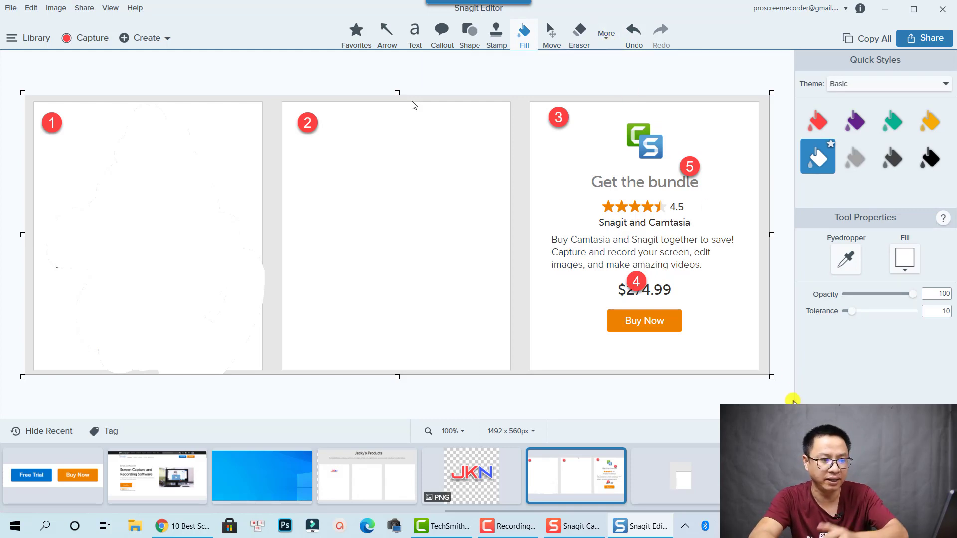
Start creating an image from a template and look through the available templates.
{"action": "left_click", "coordinate": [166, 39]}
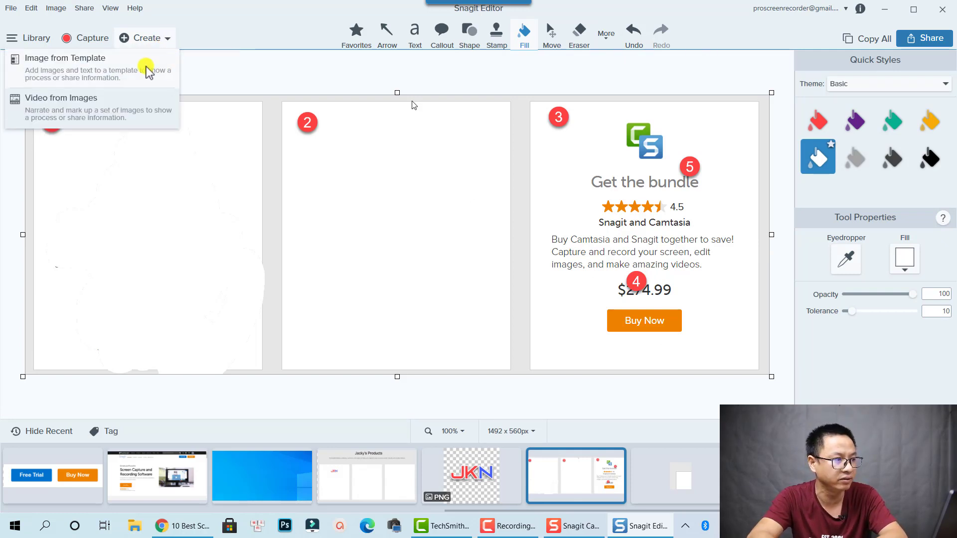
{"action": "left_click", "coordinate": [75, 69]}
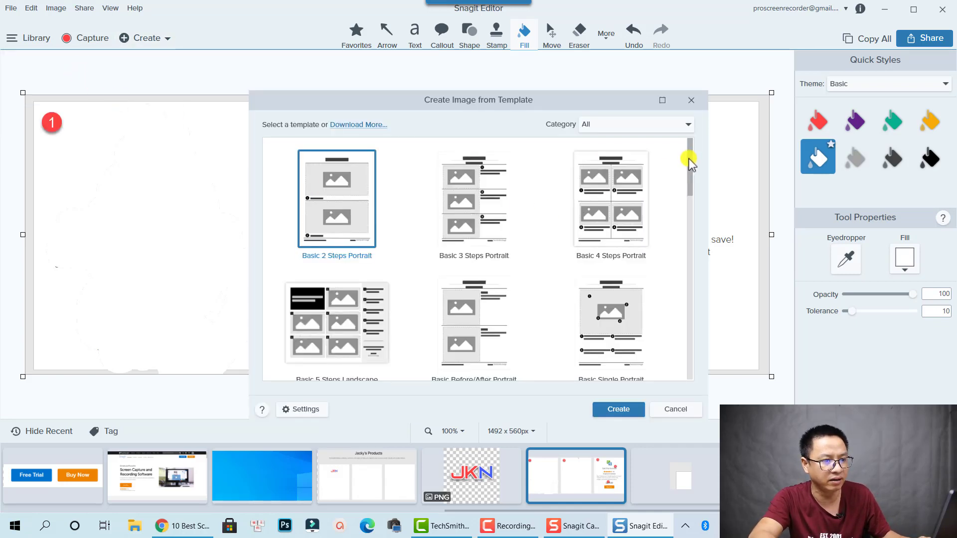
{"action": "left_click_drag", "start_coordinate": [690, 162], "coordinate": [702, 195]}
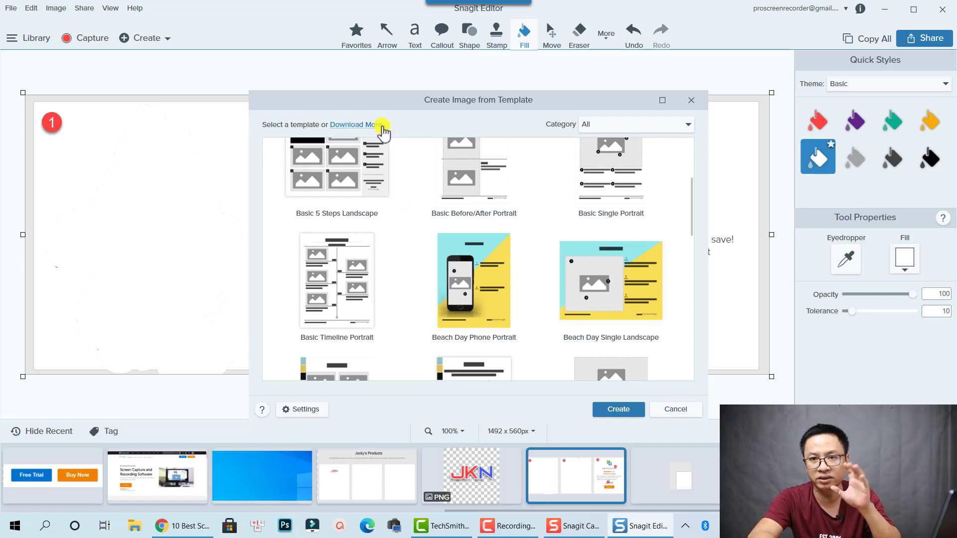
{"action": "scroll", "coordinate": [680, 215], "scroll_direction": "down", "scroll_amount": 1}
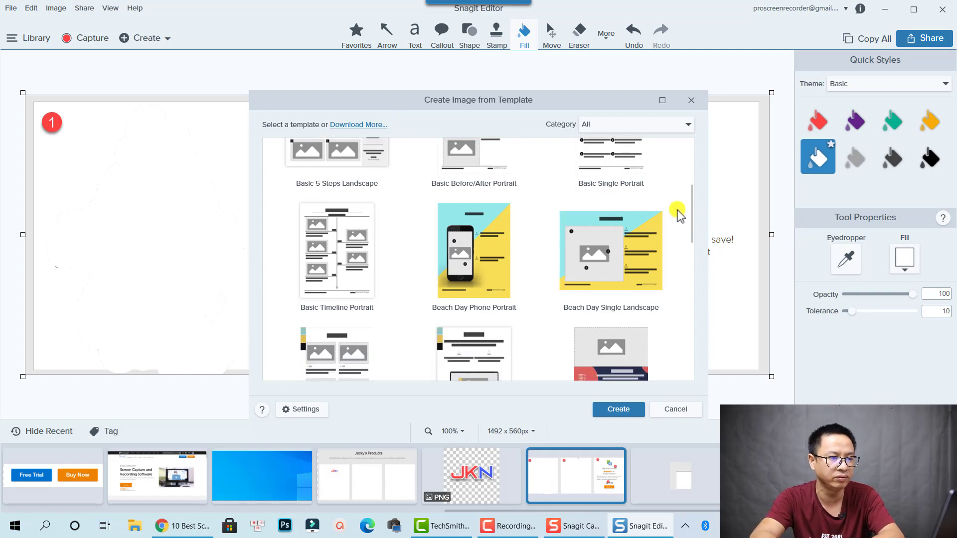
{"action": "scroll", "coordinate": [680, 215], "scroll_direction": "up", "scroll_amount": 1}
{"action": "scroll", "coordinate": [680, 214], "scroll_direction": "up", "scroll_amount": 3}
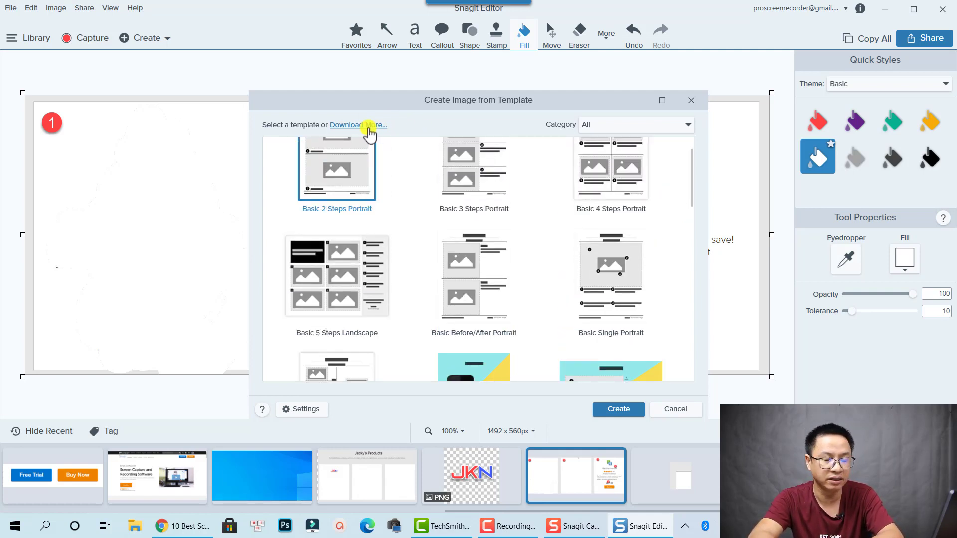
Open the TechSmith Assets page for downloading more templates, browse its template categories and list the searchable asset types.
{"action": "left_click", "coordinate": [369, 125]}
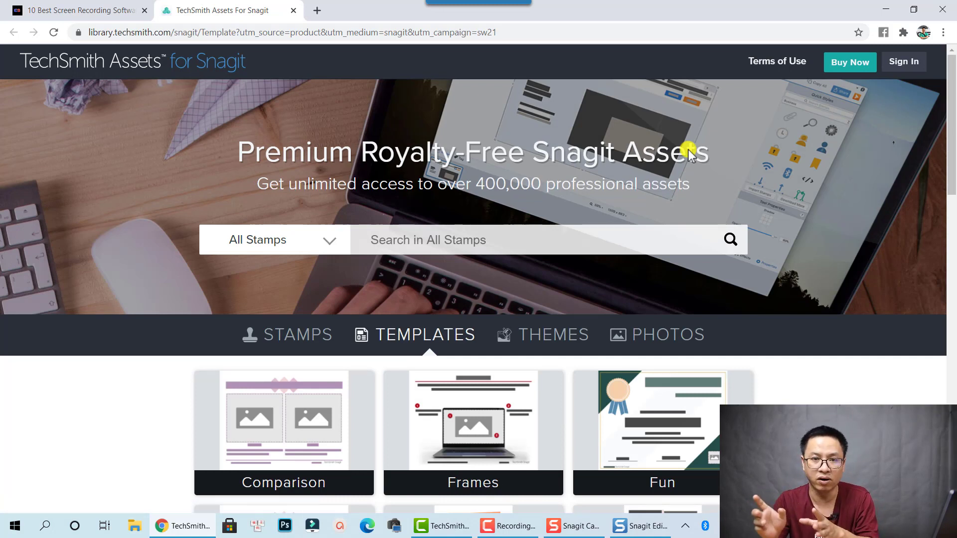
{"action": "scroll", "coordinate": [689, 152], "scroll_direction": "down", "scroll_amount": 1}
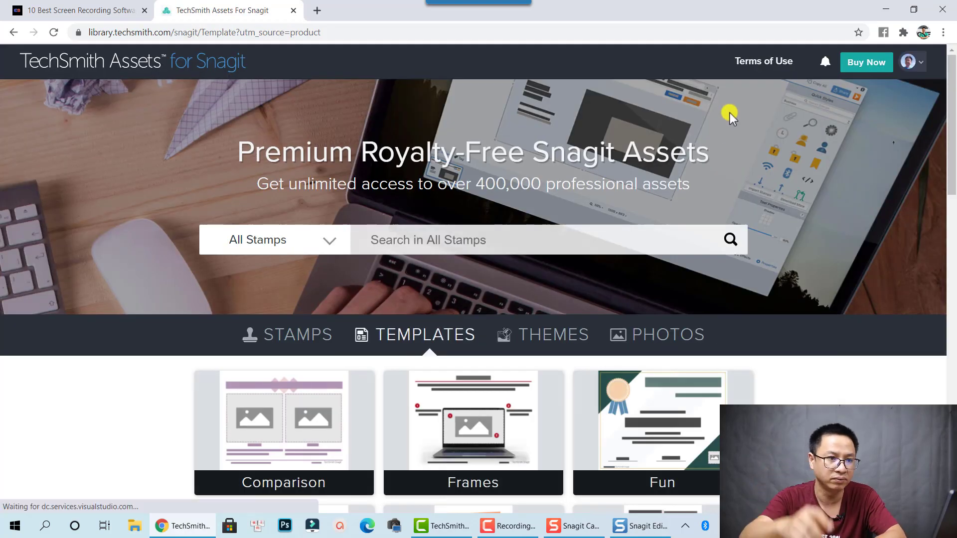
{"action": "scroll", "coordinate": [681, 224], "scroll_direction": "down", "scroll_amount": 1}
{"action": "scroll", "coordinate": [563, 245], "scroll_direction": "down", "scroll_amount": 13}
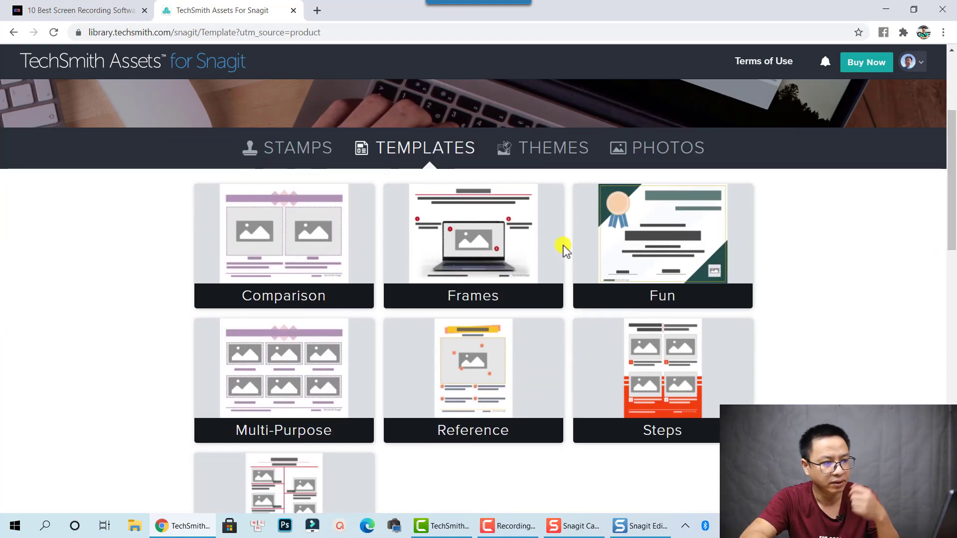
{"action": "scroll", "coordinate": [475, 279], "scroll_direction": "up", "scroll_amount": 12}
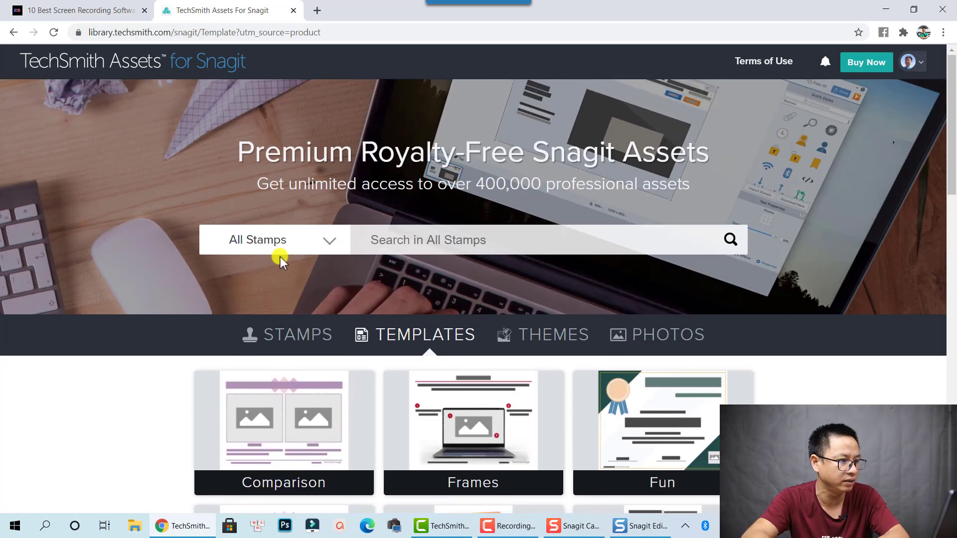
{"action": "left_click", "coordinate": [321, 239]}
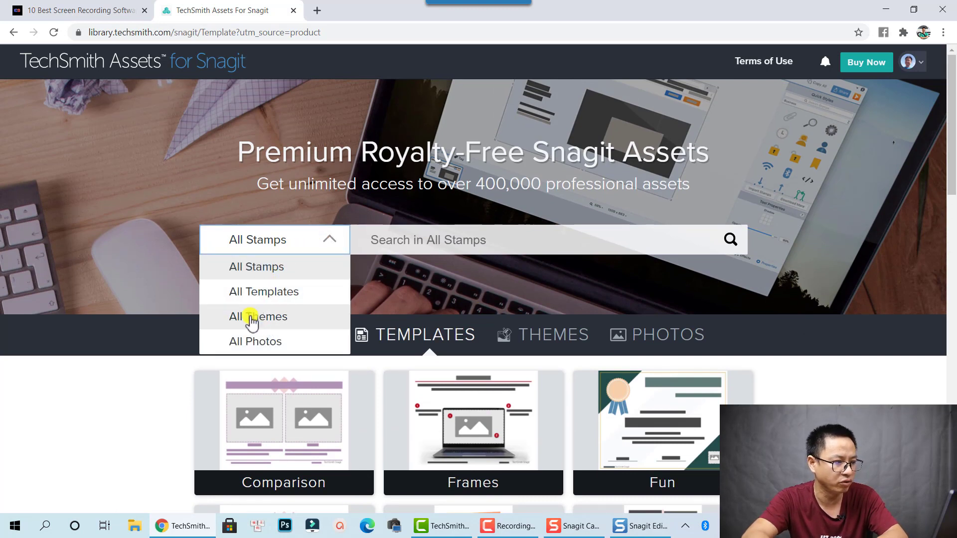
Search the asset library for all stamps and look through the available stamp sets.
{"action": "left_click", "coordinate": [271, 269]}
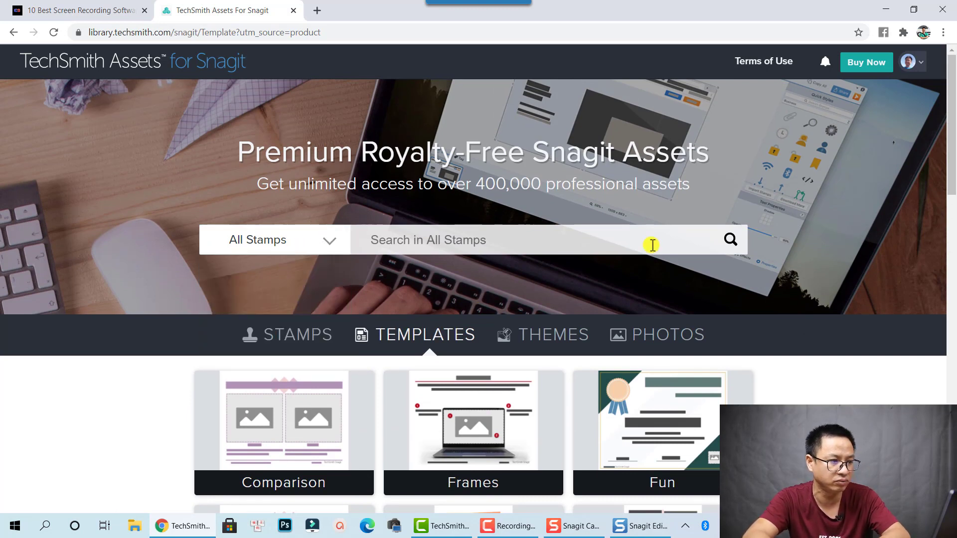
{"action": "left_click", "coordinate": [733, 240]}
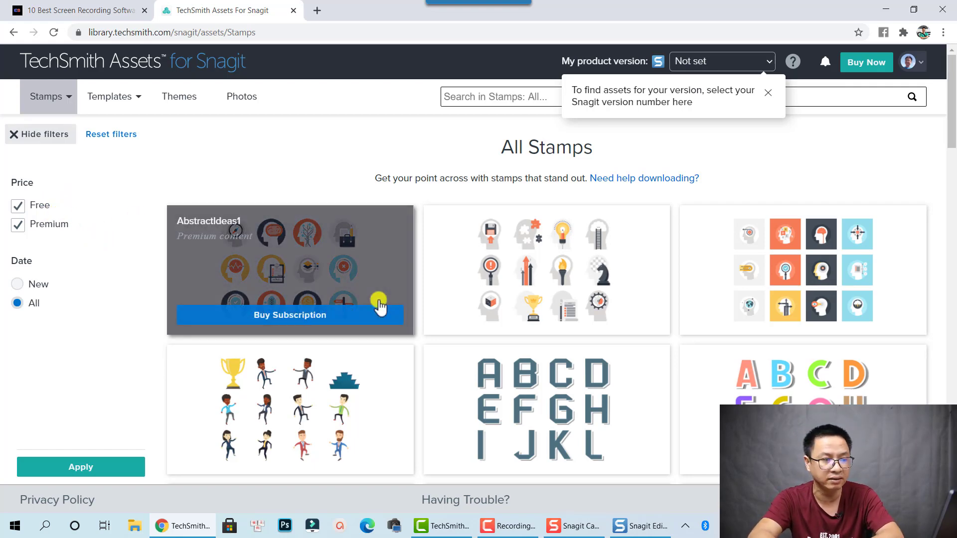
{"action": "scroll", "coordinate": [494, 298], "scroll_direction": "down", "scroll_amount": 1}
{"action": "scroll", "coordinate": [591, 301], "scroll_direction": "down", "scroll_amount": 2}
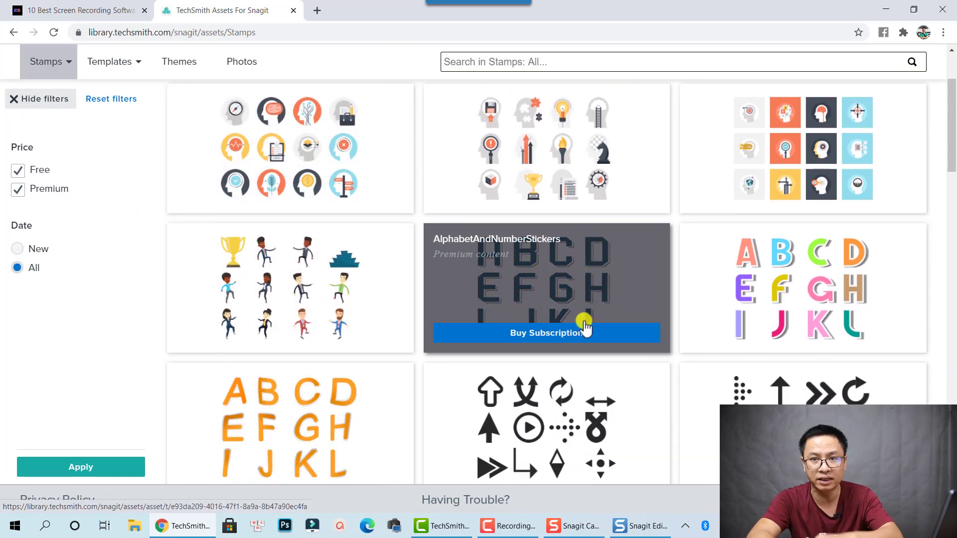
{"action": "scroll", "coordinate": [315, 219], "scroll_direction": "up", "scroll_amount": 3}
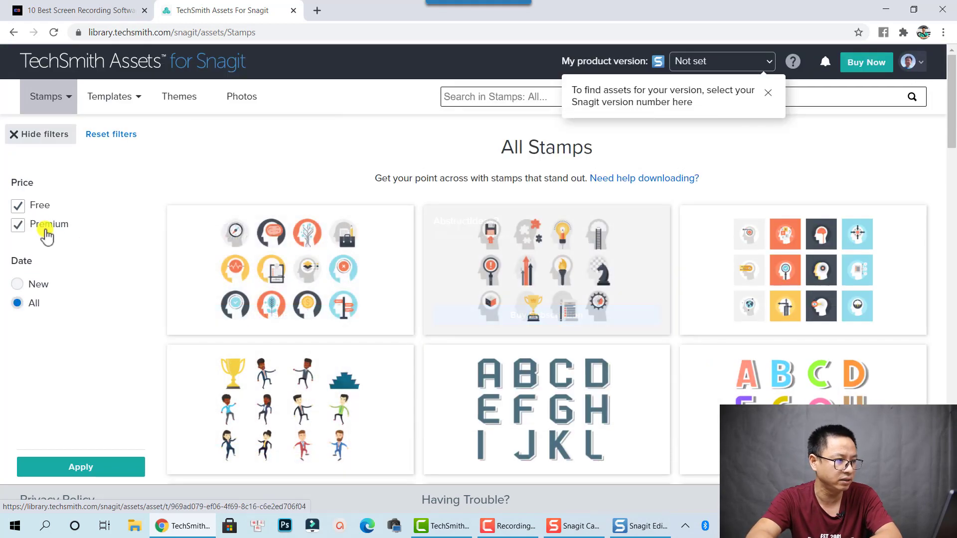
Filter the stamps to free content only, browse them and preview the Flip Clock set.
{"action": "left_click", "coordinate": [18, 225]}
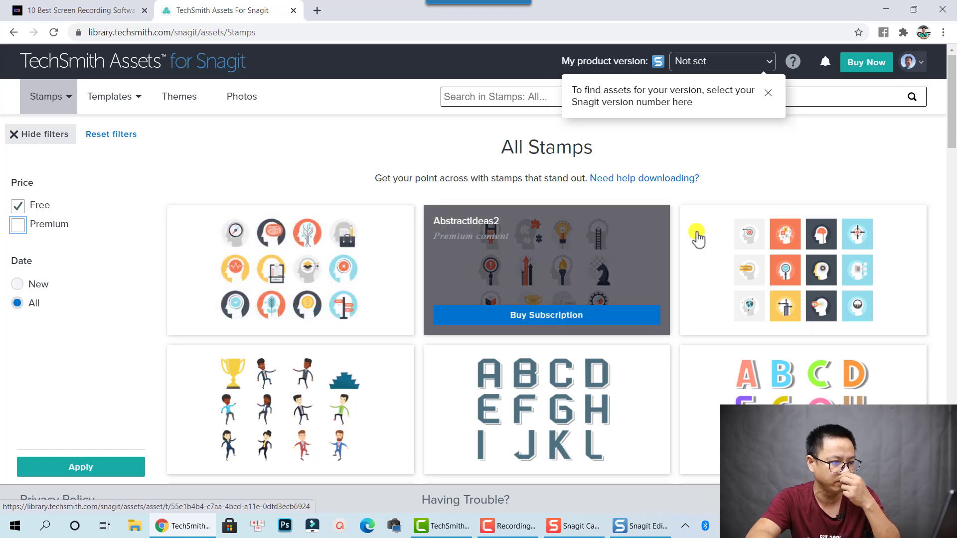
{"action": "scroll", "coordinate": [635, 230], "scroll_direction": "down", "scroll_amount": 1}
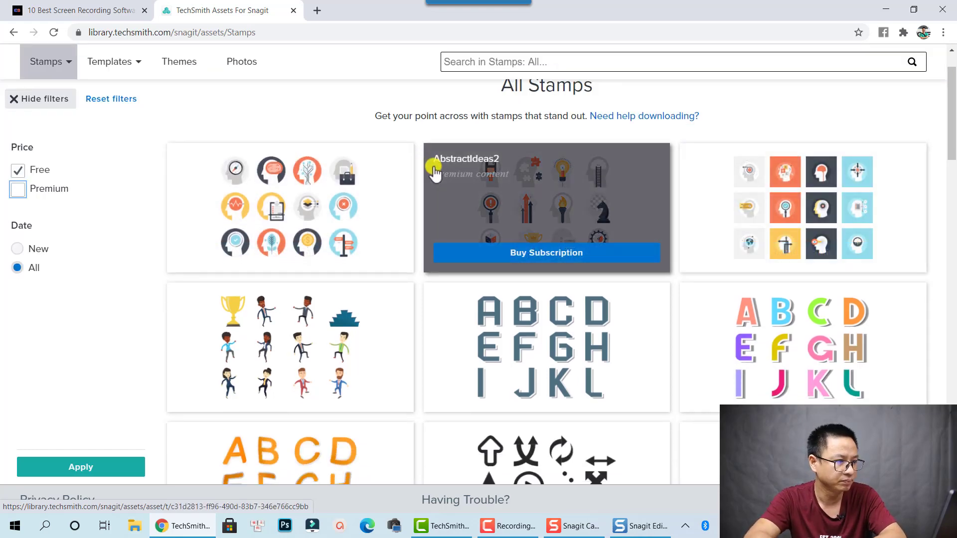
{"action": "left_click", "coordinate": [77, 478]}
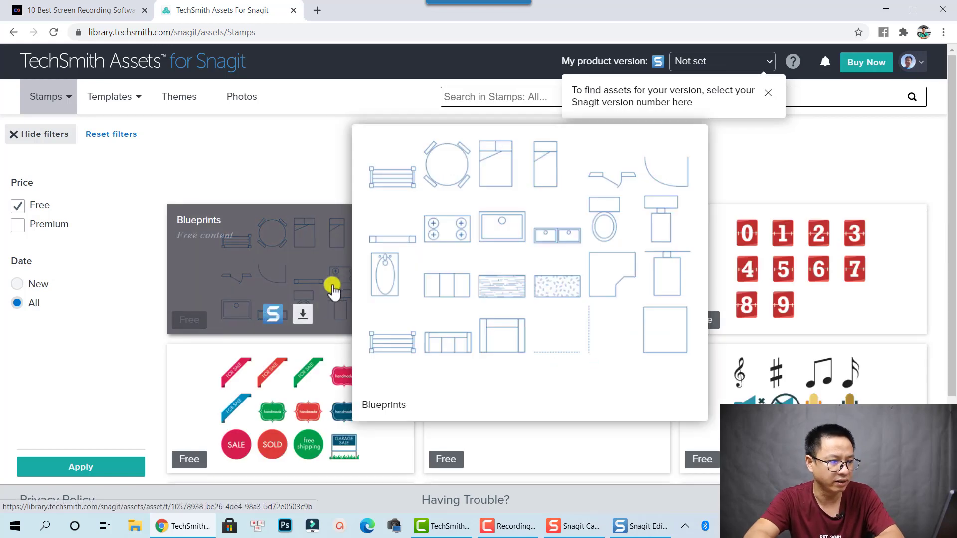
{"action": "scroll", "coordinate": [562, 207], "scroll_direction": "down", "scroll_amount": 1}
{"action": "scroll", "coordinate": [738, 190], "scroll_direction": "down", "scroll_amount": 2}
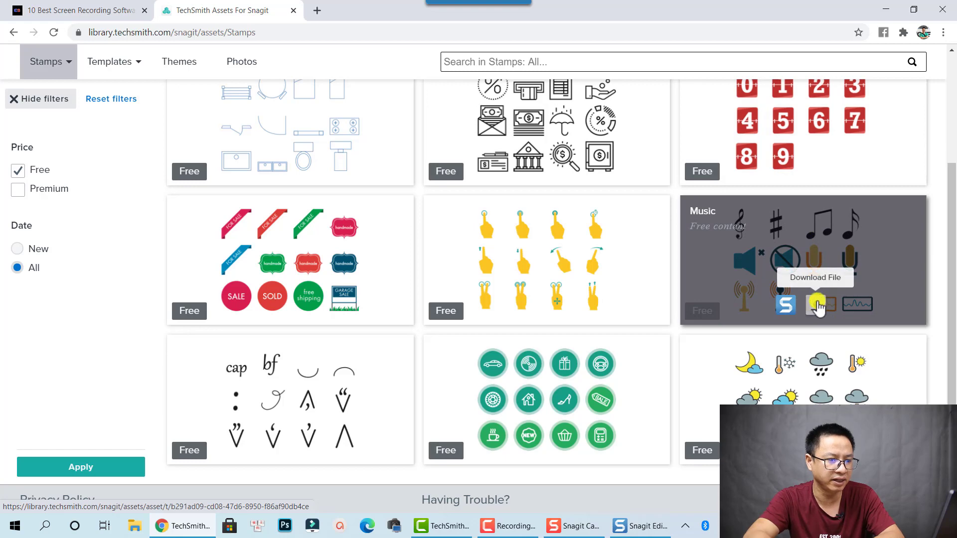
{"action": "scroll", "coordinate": [411, 357], "scroll_direction": "up", "scroll_amount": 3}
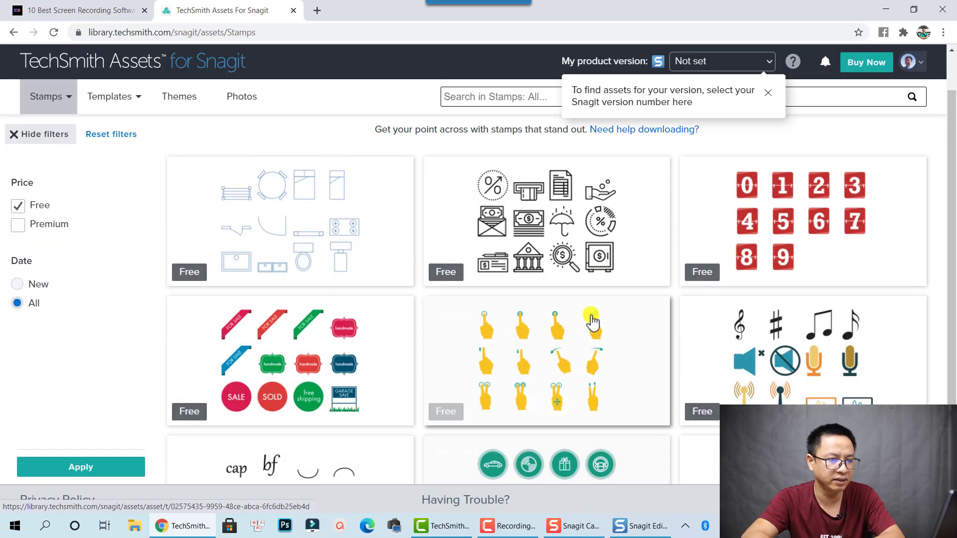
{"action": "mouse_move", "coordinate": [732, 258]}
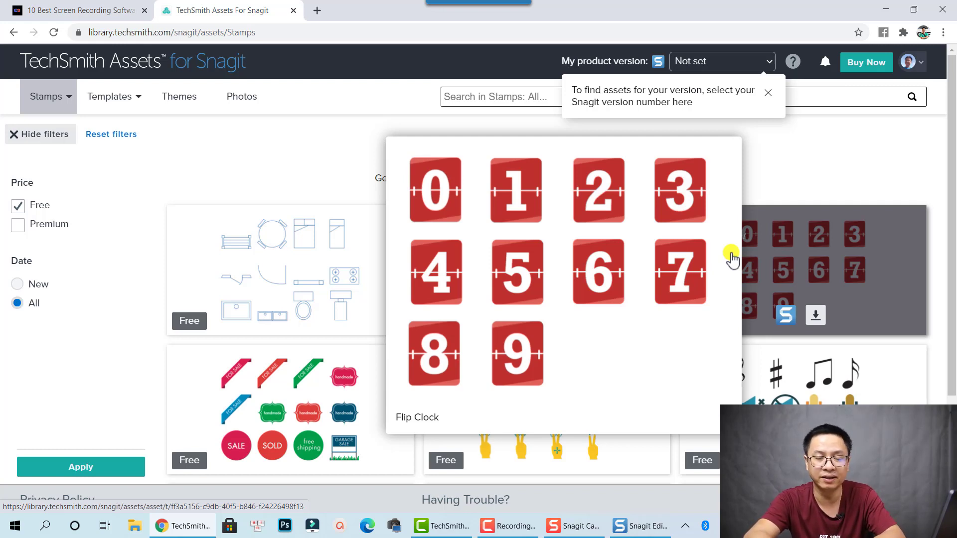
View the Interface category of stamps and list the available template categories.
{"action": "left_click", "coordinate": [68, 103]}
{"action": "left_click", "coordinate": [68, 102]}
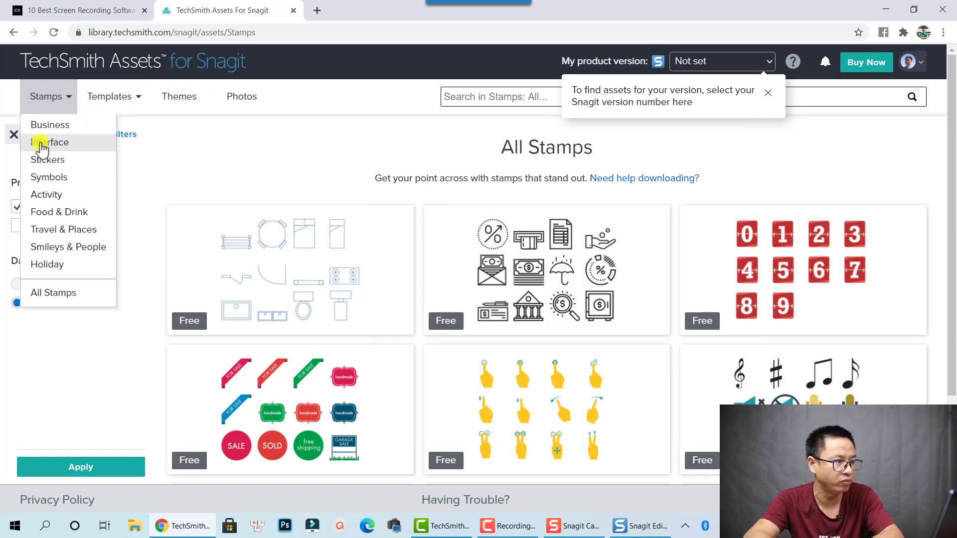
{"action": "left_click", "coordinate": [42, 144]}
{"action": "mouse_move", "coordinate": [346, 273]}
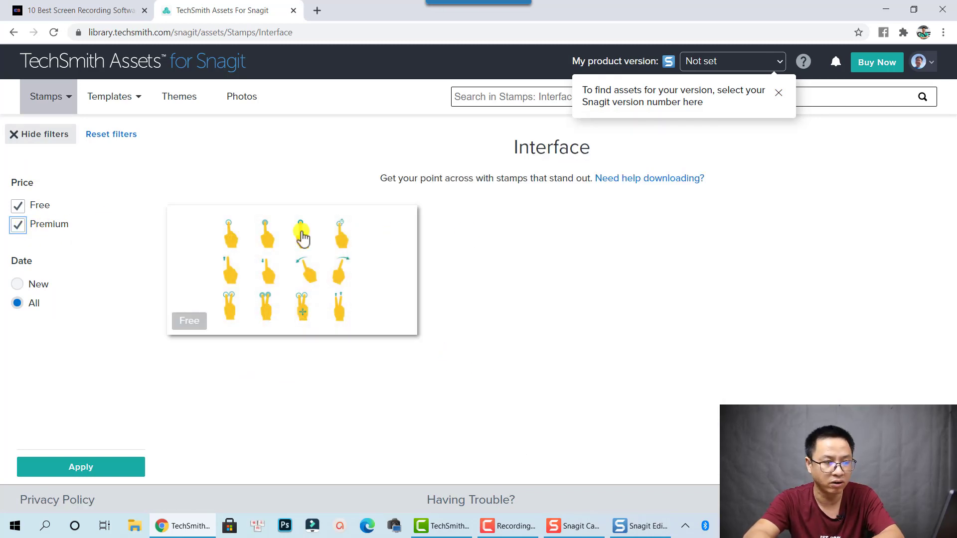
{"action": "left_click", "coordinate": [102, 99]}
{"action": "left_click", "coordinate": [110, 102]}
{"action": "left_click", "coordinate": [108, 100]}
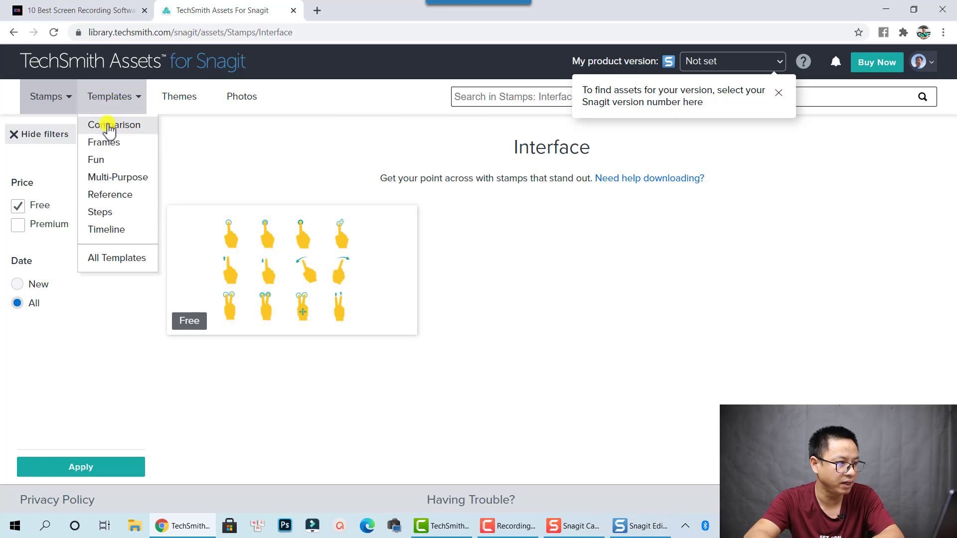
Browse the free Snagit themes and preview the Red Eye theme.
{"action": "left_click", "coordinate": [185, 100]}
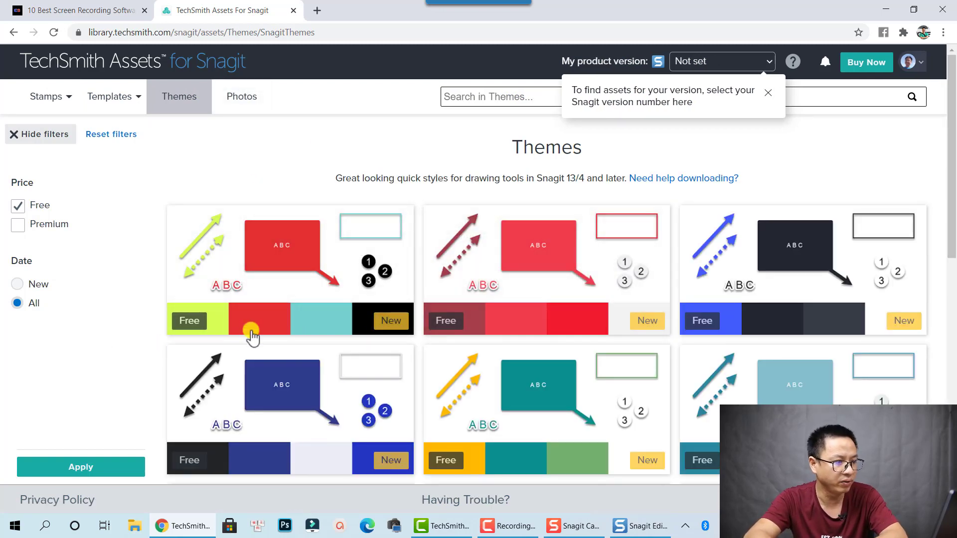
{"action": "scroll", "coordinate": [495, 336], "scroll_direction": "down", "scroll_amount": 5}
{"action": "scroll", "coordinate": [581, 314], "scroll_direction": "down", "scroll_amount": 5}
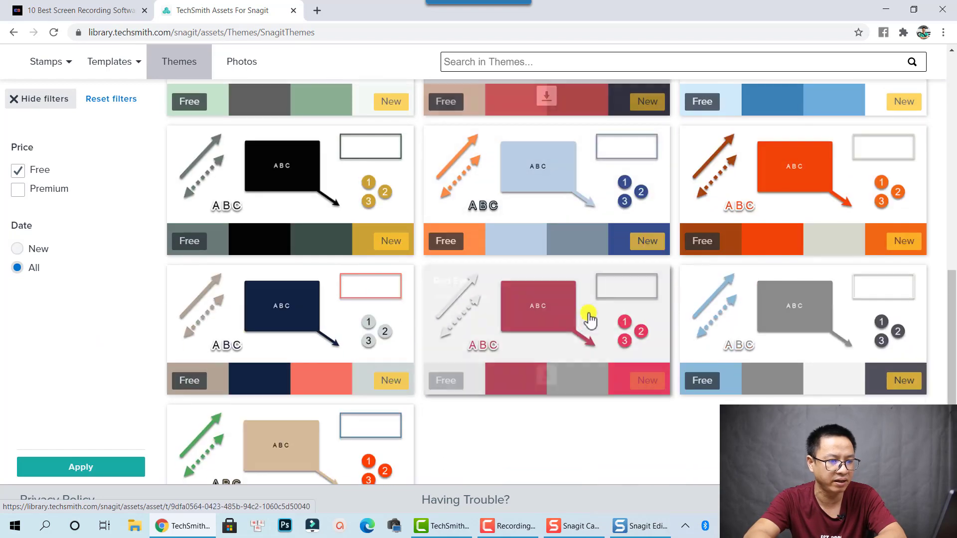
{"action": "mouse_move", "coordinate": [563, 326]}
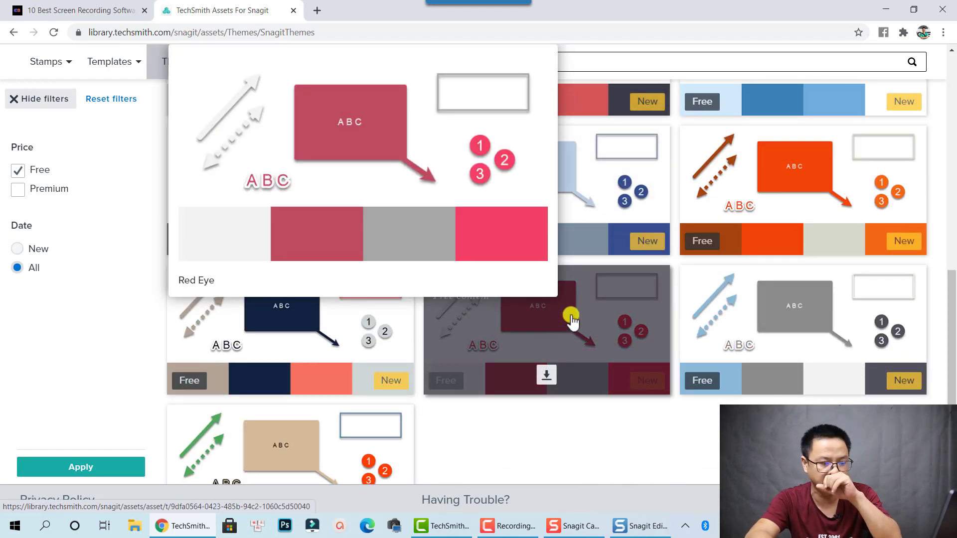
Switch back to Snagit Editor and create an image from the Basic 3 Steps Portrait template.
{"action": "left_click", "coordinate": [656, 530]}
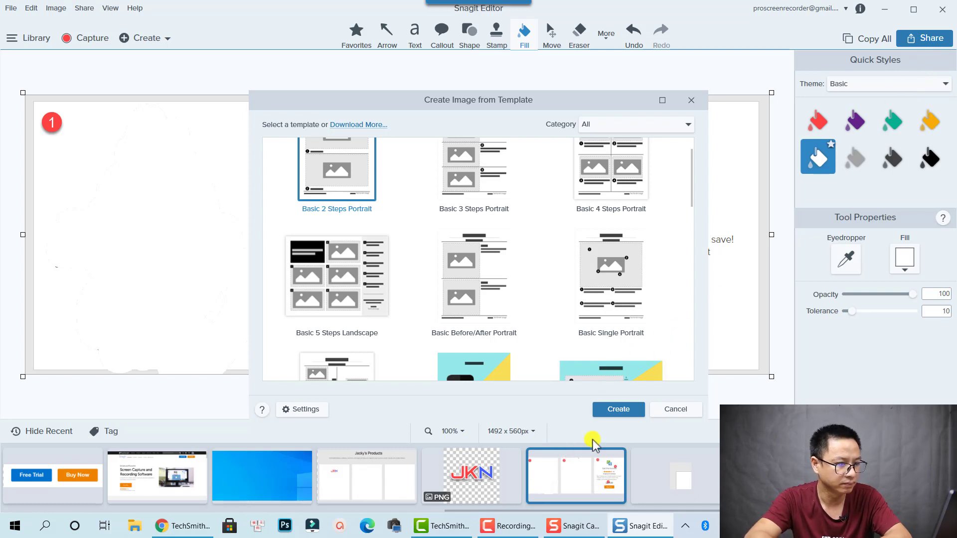
{"action": "left_click_drag", "start_coordinate": [690, 188], "coordinate": [692, 155]}
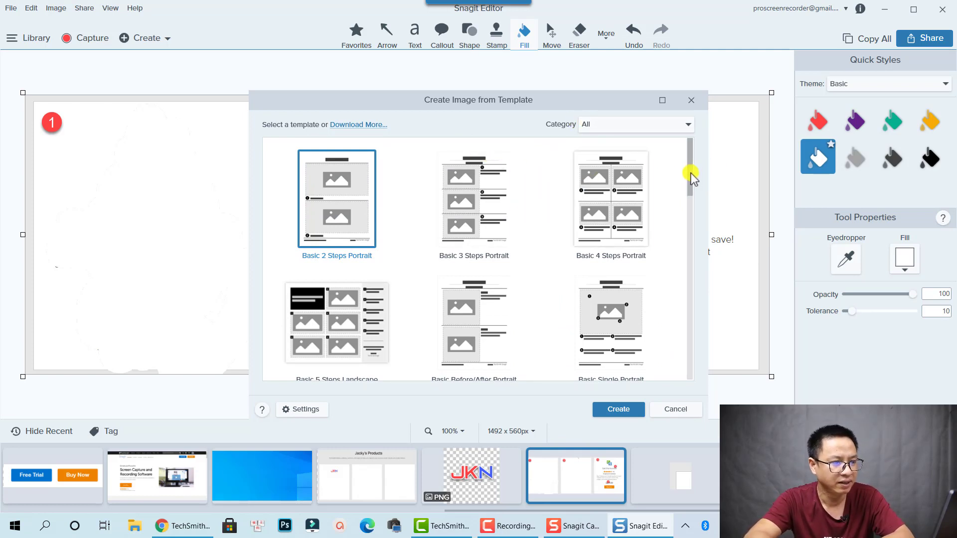
{"action": "scroll", "coordinate": [566, 267], "scroll_direction": "down", "scroll_amount": 4}
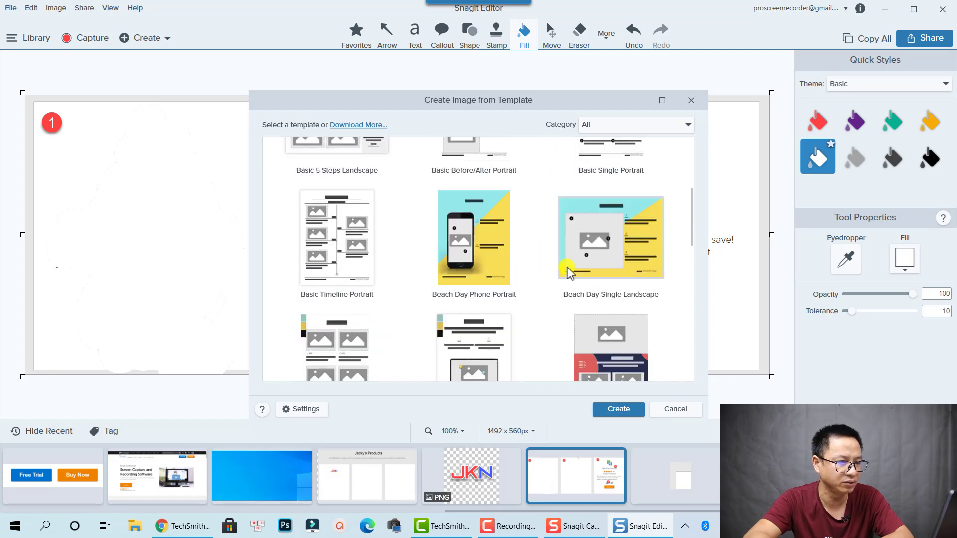
{"action": "scroll", "coordinate": [570, 272], "scroll_direction": "down", "scroll_amount": 2}
{"action": "scroll", "coordinate": [570, 271], "scroll_direction": "up", "scroll_amount": 6}
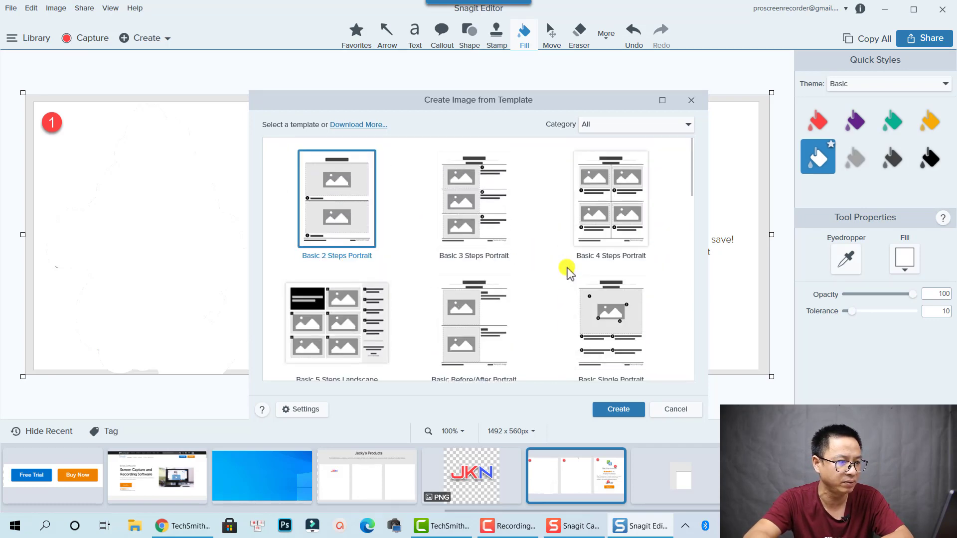
{"action": "left_click", "coordinate": [483, 220]}
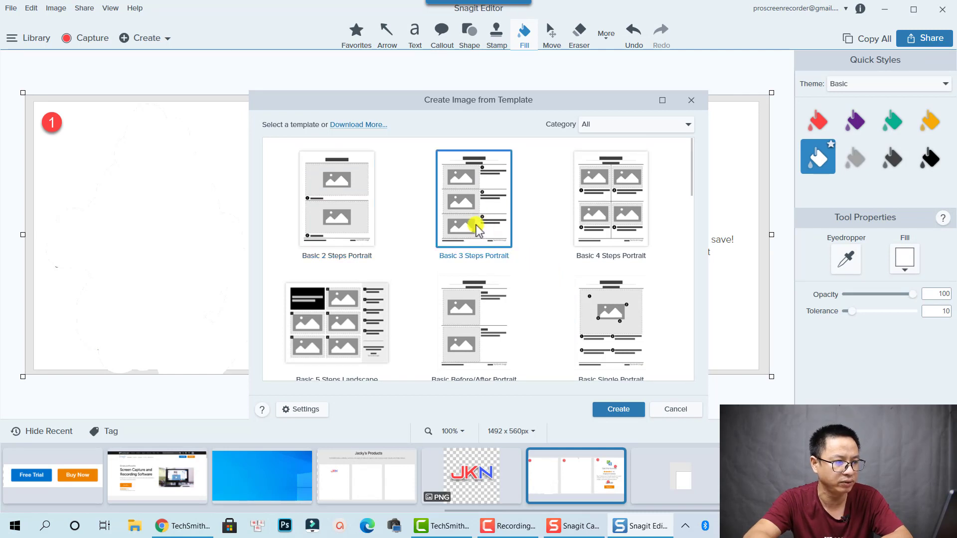
{"action": "left_click", "coordinate": [620, 411]}
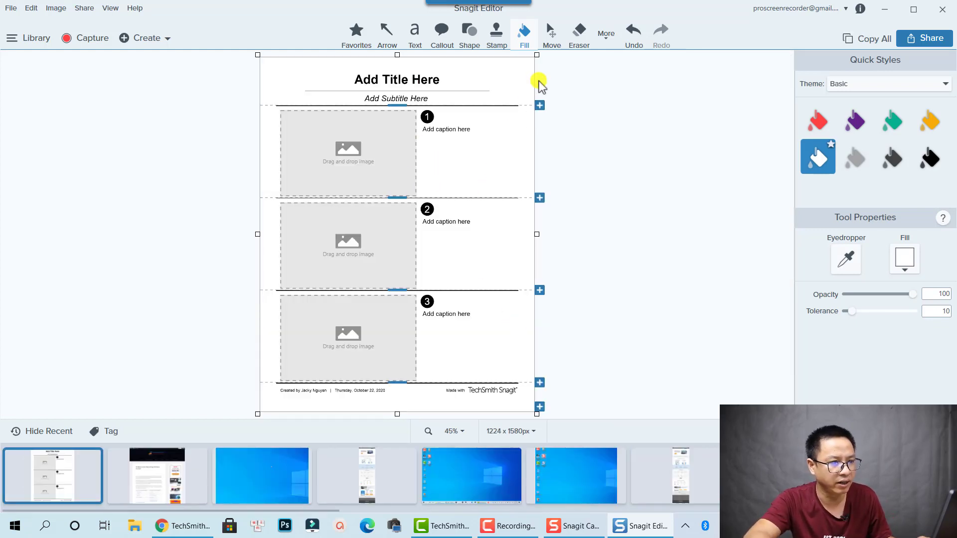
Activate the Move tool, select the template's first image placeholder to inspect it, and deselect it.
{"action": "left_click", "coordinate": [550, 32]}
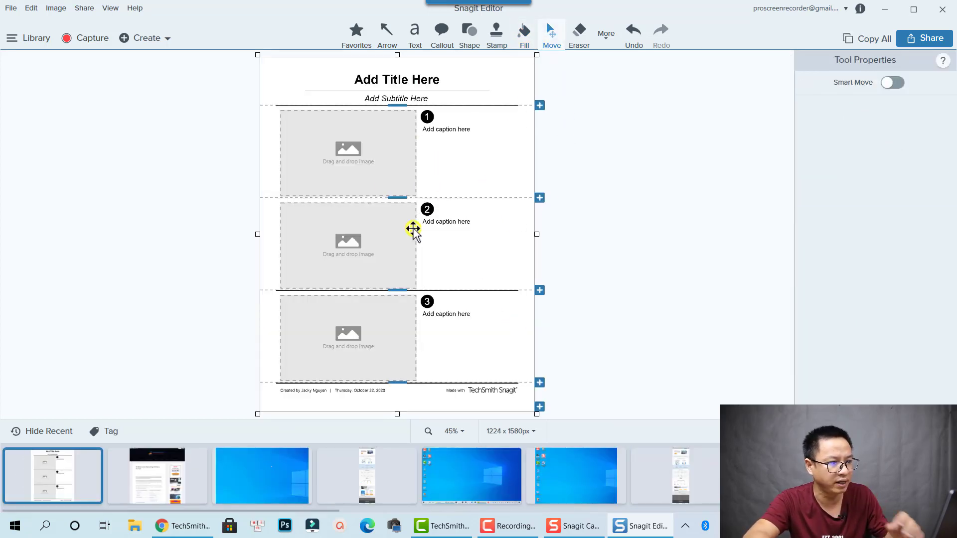
{"action": "left_click", "coordinate": [348, 159]}
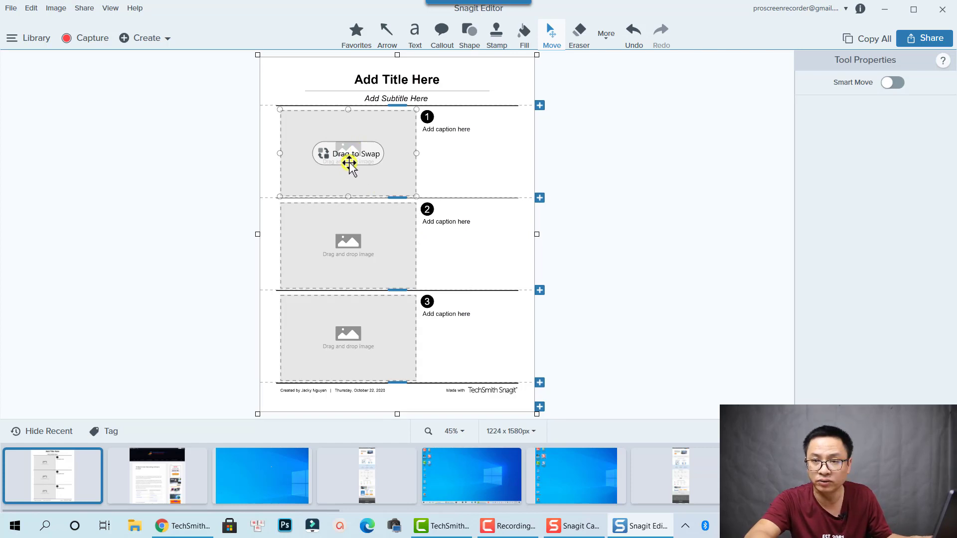
{"action": "left_click", "coordinate": [470, 367]}
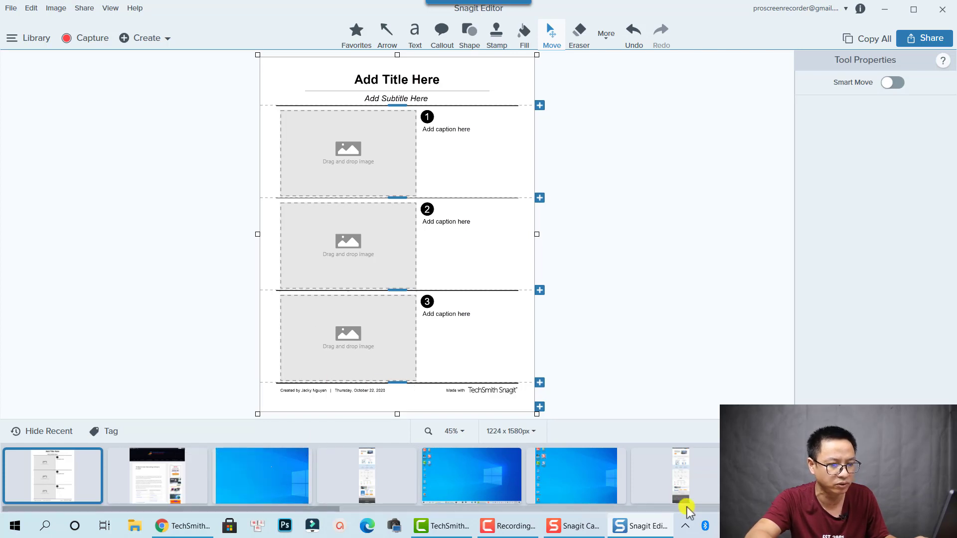
Look through the recent captures for images to use, view the Filmora X folder capture, and return to the three-step template image.
{"action": "scroll", "coordinate": [697, 504], "scroll_direction": "down", "scroll_amount": 1}
{"action": "scroll", "coordinate": [699, 498], "scroll_direction": "down", "scroll_amount": 5}
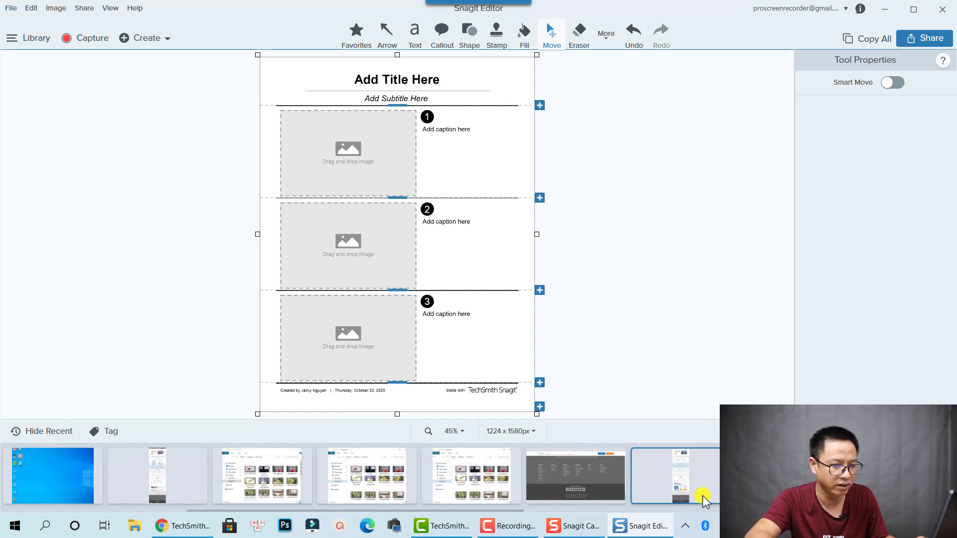
{"action": "scroll", "coordinate": [703, 496], "scroll_direction": "down", "scroll_amount": 10}
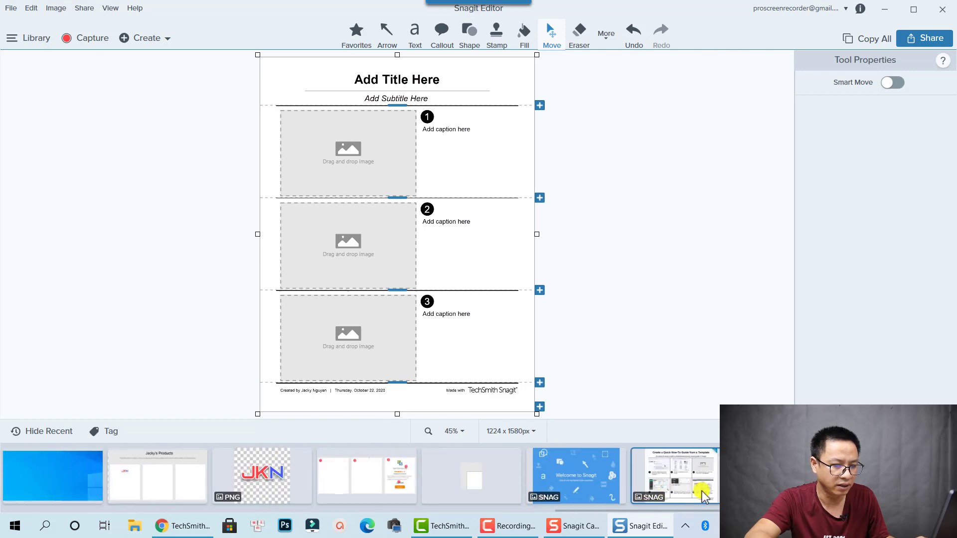
{"action": "scroll", "coordinate": [701, 495], "scroll_direction": "up", "scroll_amount": 5}
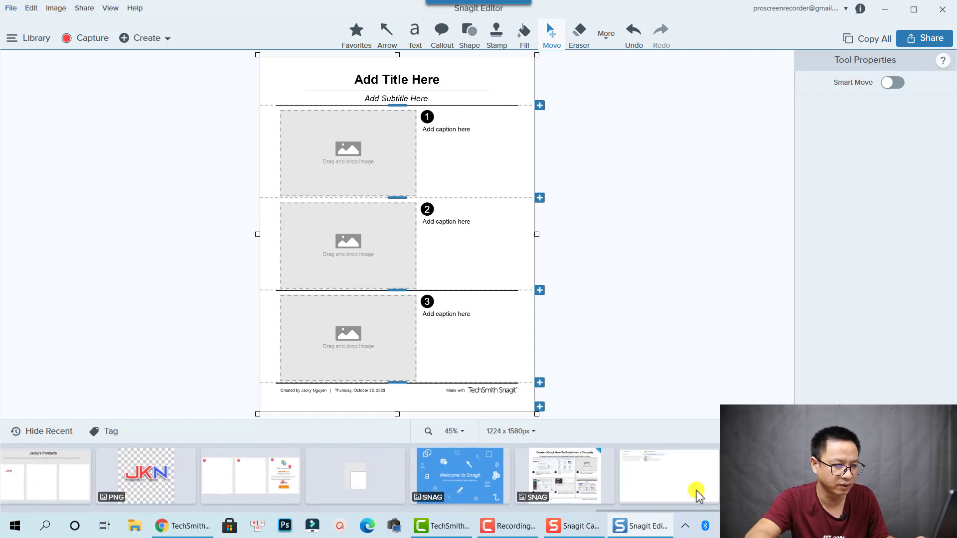
{"action": "scroll", "coordinate": [693, 495], "scroll_direction": "up", "scroll_amount": 5}
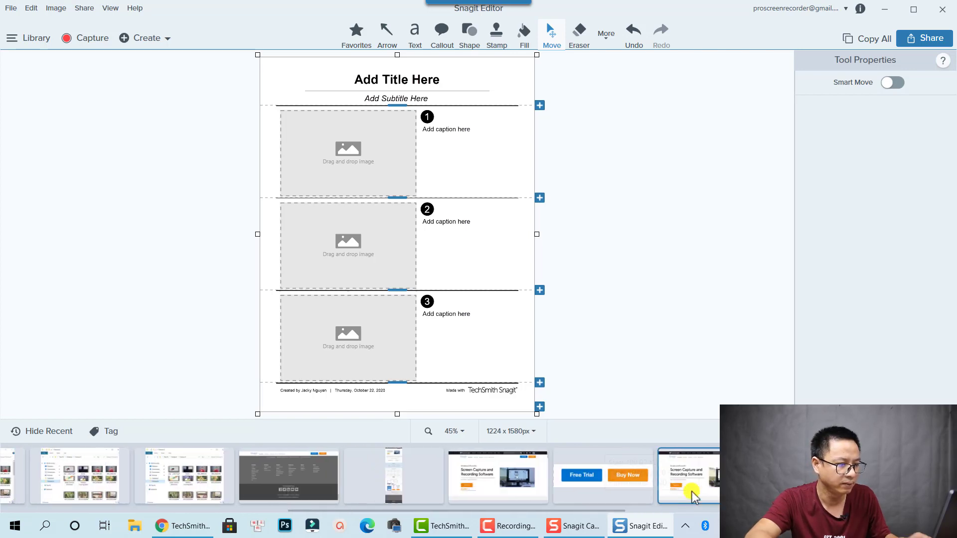
{"action": "scroll", "coordinate": [329, 505], "scroll_direction": "up", "scroll_amount": 2}
{"action": "left_click", "coordinate": [88, 481]}
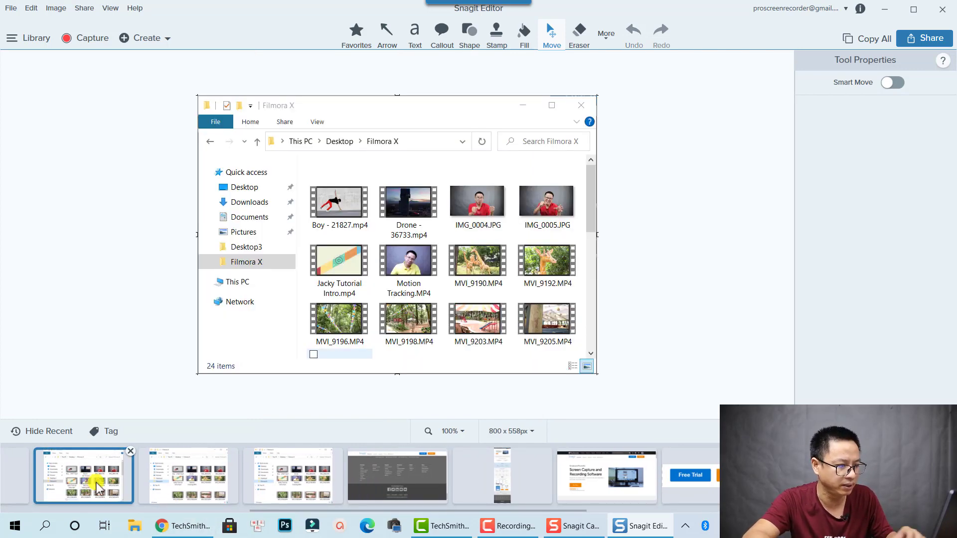
{"action": "scroll", "coordinate": [112, 493], "scroll_direction": "down", "scroll_amount": 1}
{"action": "left_click", "coordinate": [112, 493]}
{"action": "scroll", "coordinate": [110, 486], "scroll_direction": "down", "scroll_amount": 2}
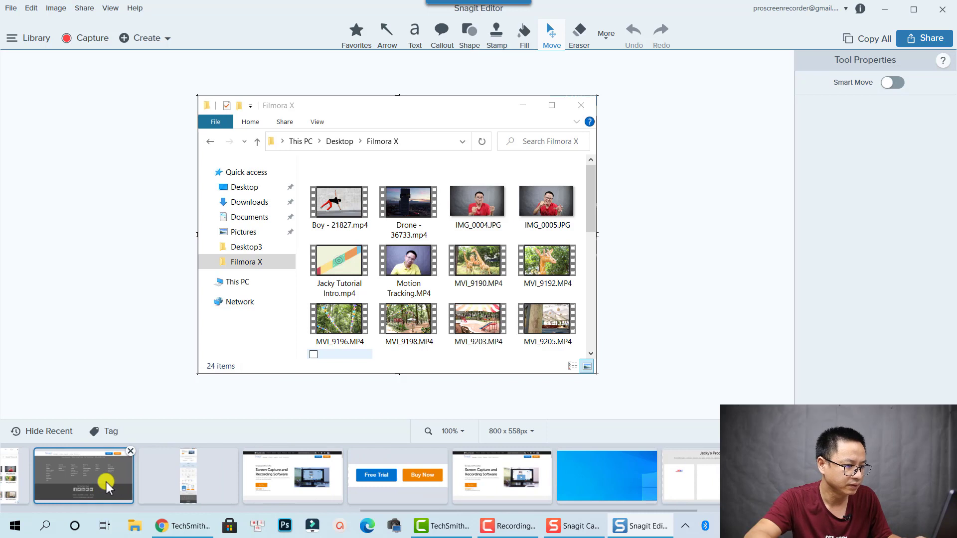
{"action": "scroll", "coordinate": [106, 488], "scroll_direction": "up", "scroll_amount": 6}
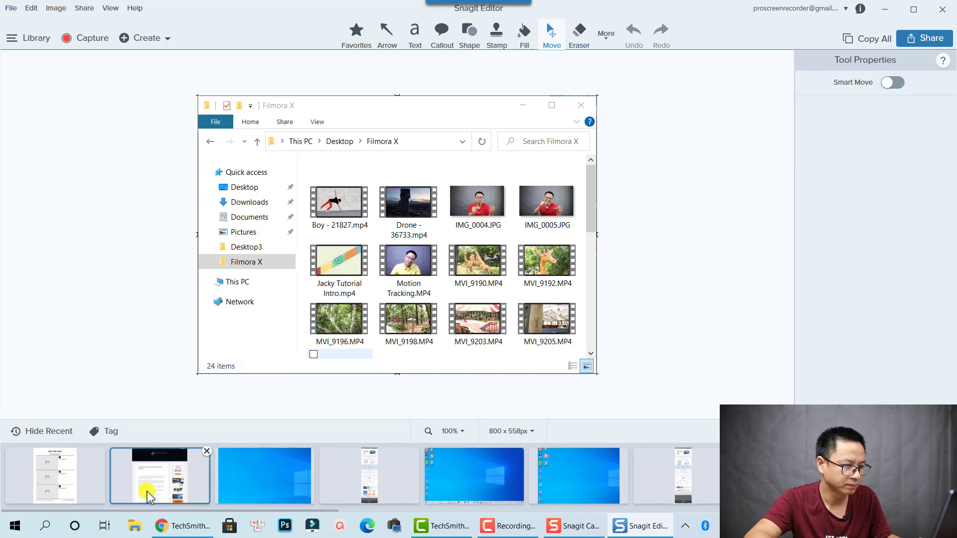
{"action": "left_click", "coordinate": [71, 487]}
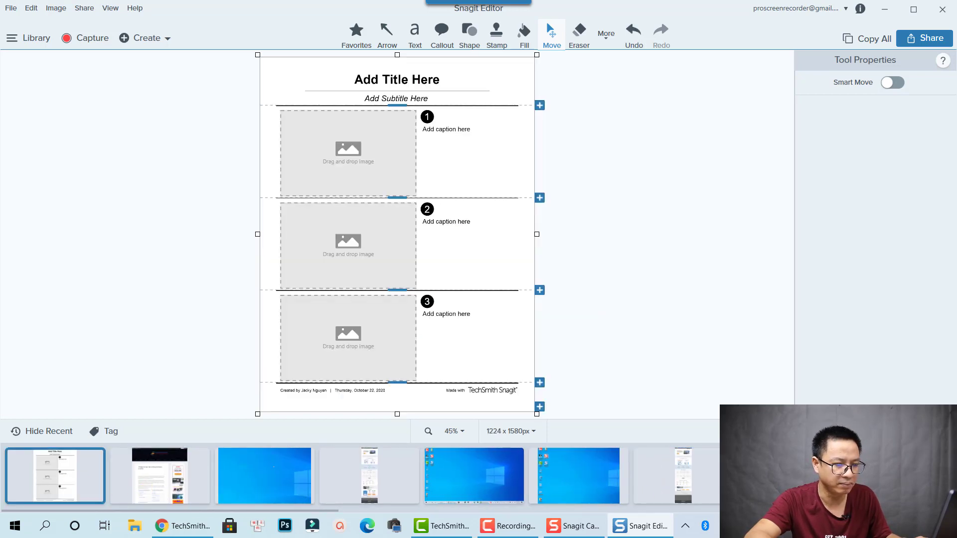
Place two Filmora X folder captures from the recent captures into the template's step 1 and step 2 image placeholders.
{"action": "left_click_drag", "start_coordinate": [698, 424], "coordinate": [323, 141]}
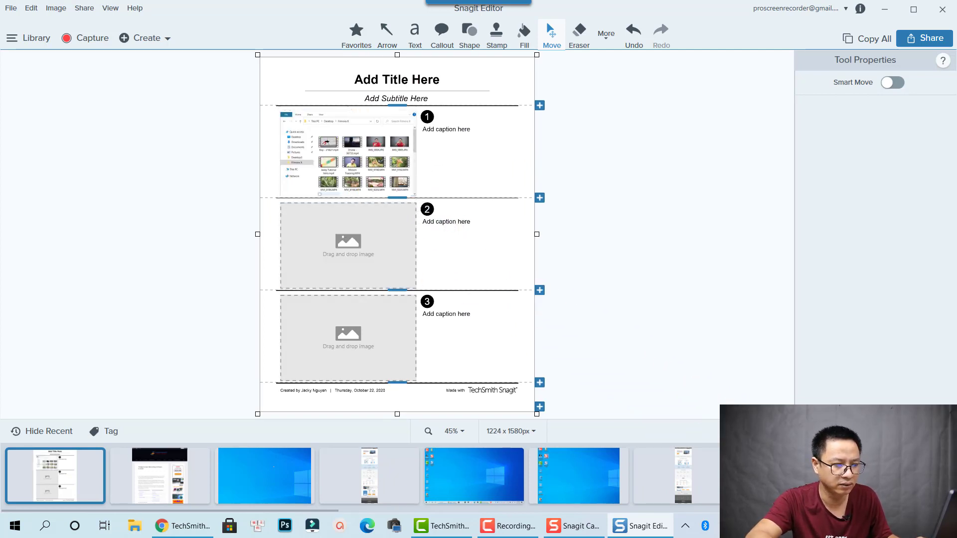
{"action": "left_click_drag", "start_coordinate": [698, 424], "coordinate": [324, 254]}
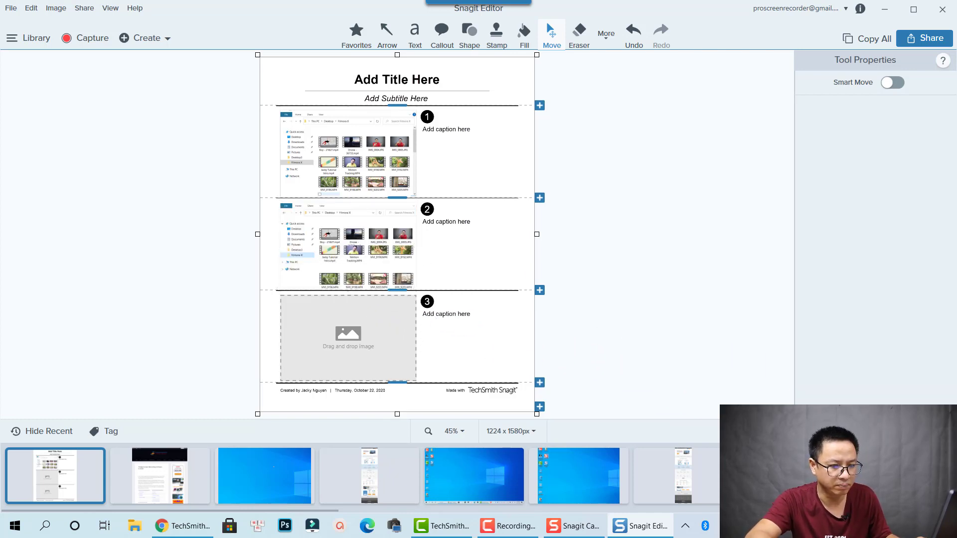
Fill the step 3 image placeholder with another Filmora X folder capture and set the title to "How to find a file on your computer".
{"action": "scroll", "coordinate": [360, 476], "scroll_direction": "right", "scroll_amount": 2}
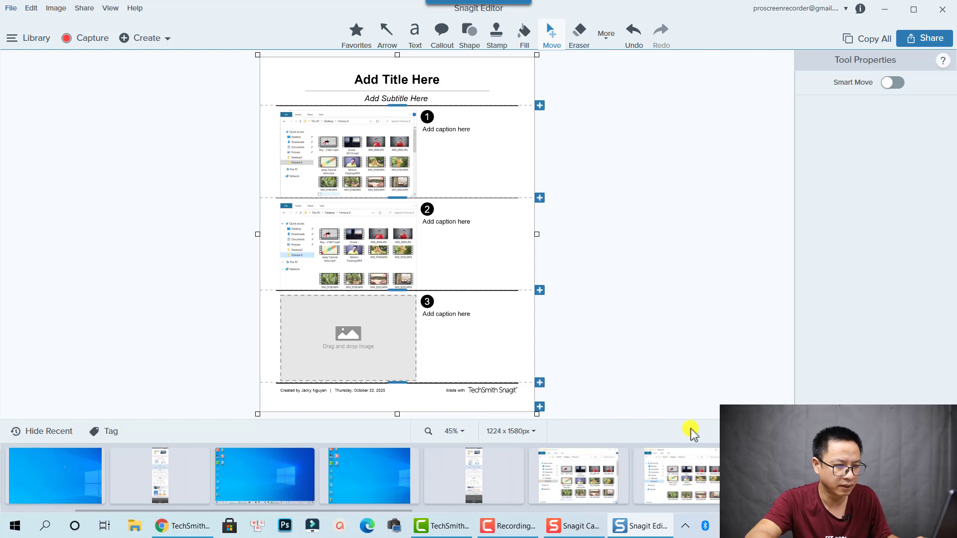
{"action": "left_click_drag", "start_coordinate": [678, 473], "coordinate": [321, 329]}
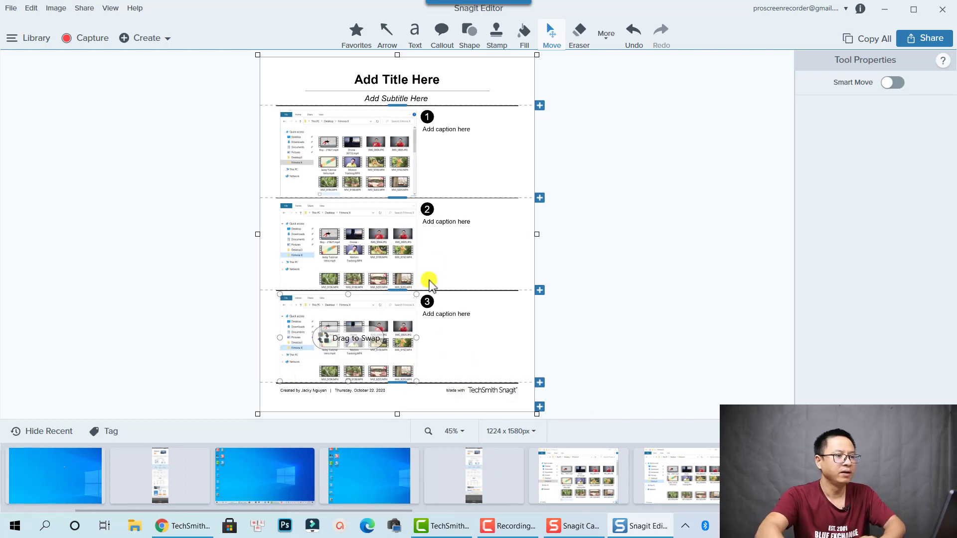
{"action": "left_click", "coordinate": [400, 78]}
{"action": "left_click", "coordinate": [401, 79]}
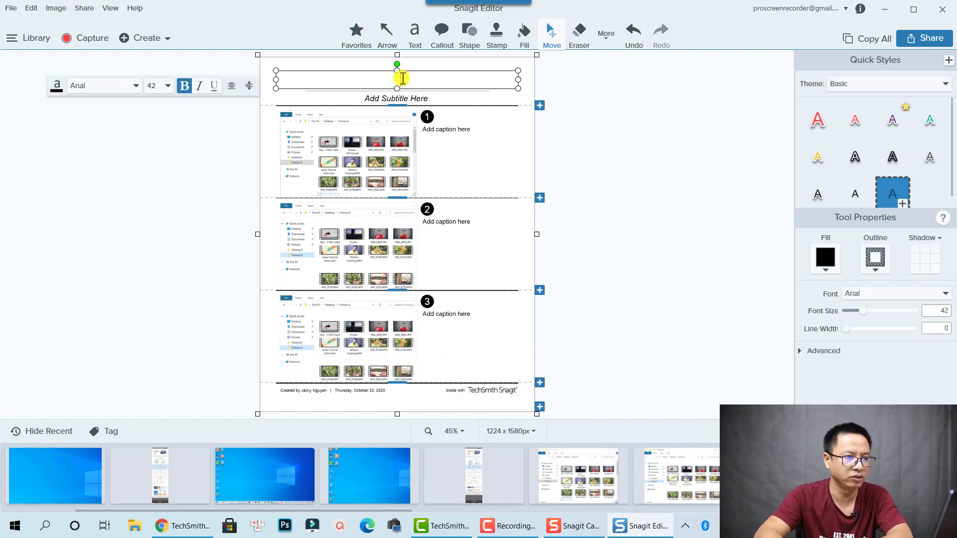
{"action": "type", "text": "How to"}
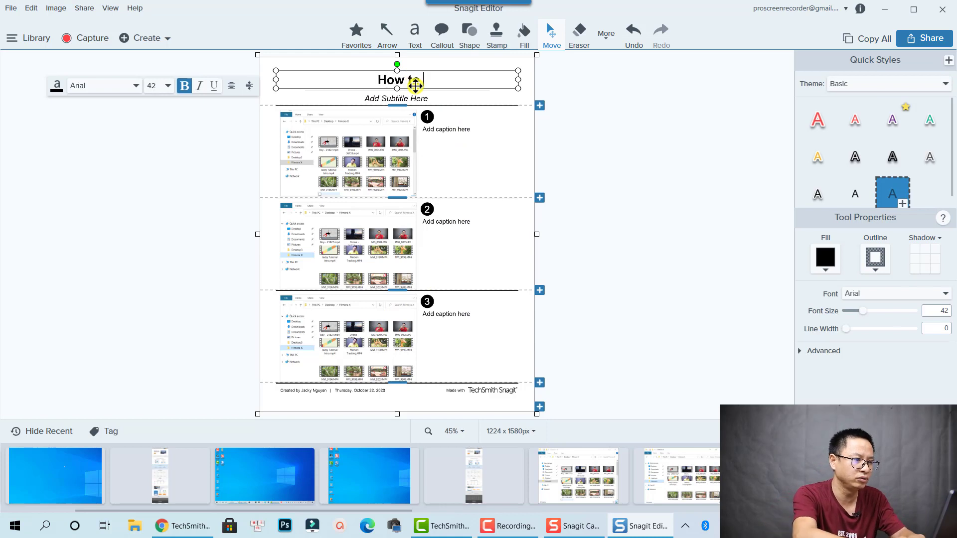
{"action": "type", "text": " find a"}
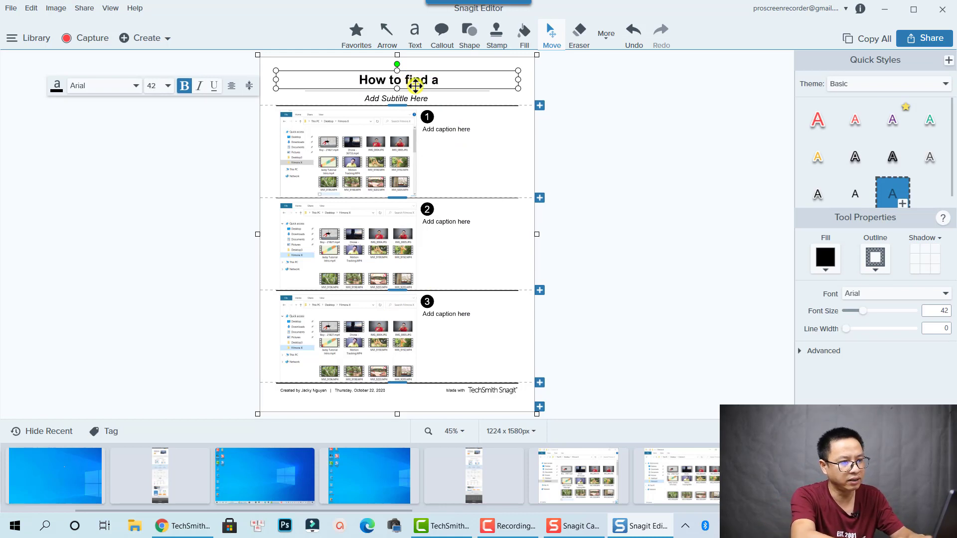
{"action": "type", "text": " file on your c"}
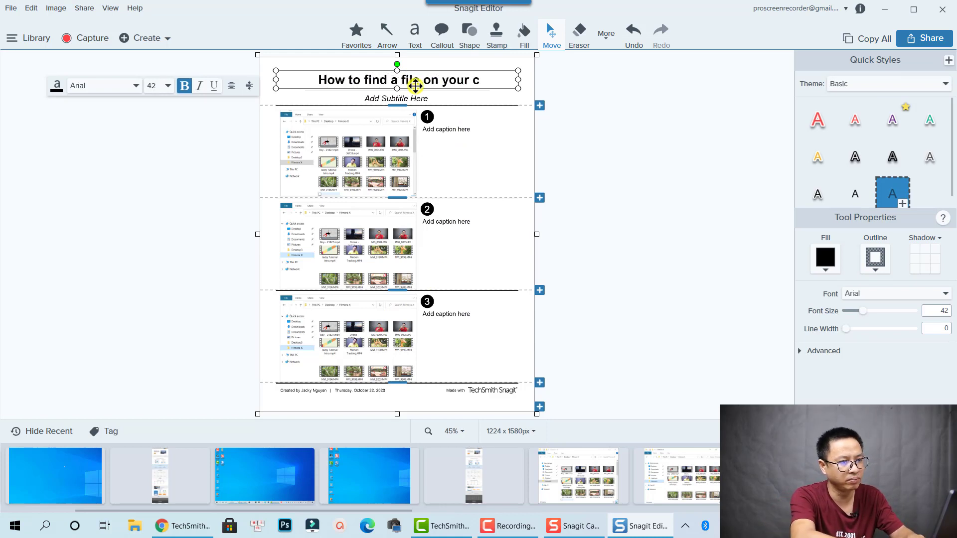
{"action": "type", "text": "omputer"}
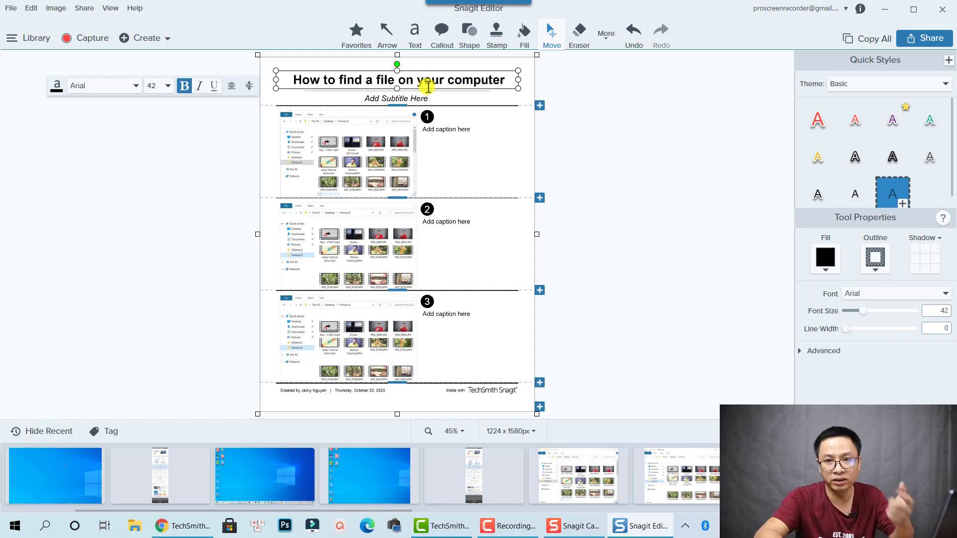
Replace the template's subtitle with "Using Snagit".
{"action": "left_click", "coordinate": [394, 97]}
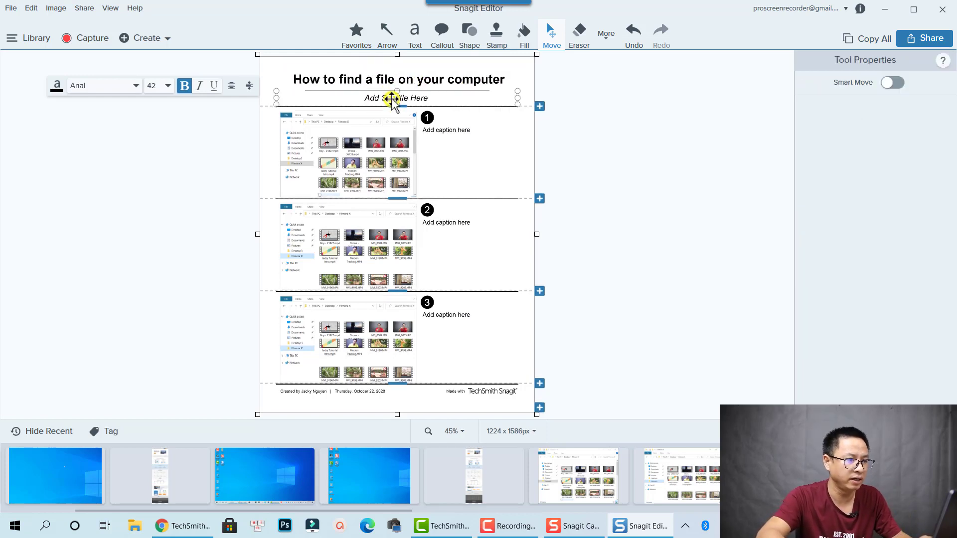
{"action": "left_click", "coordinate": [392, 98]}
{"action": "left_click", "coordinate": [391, 98]}
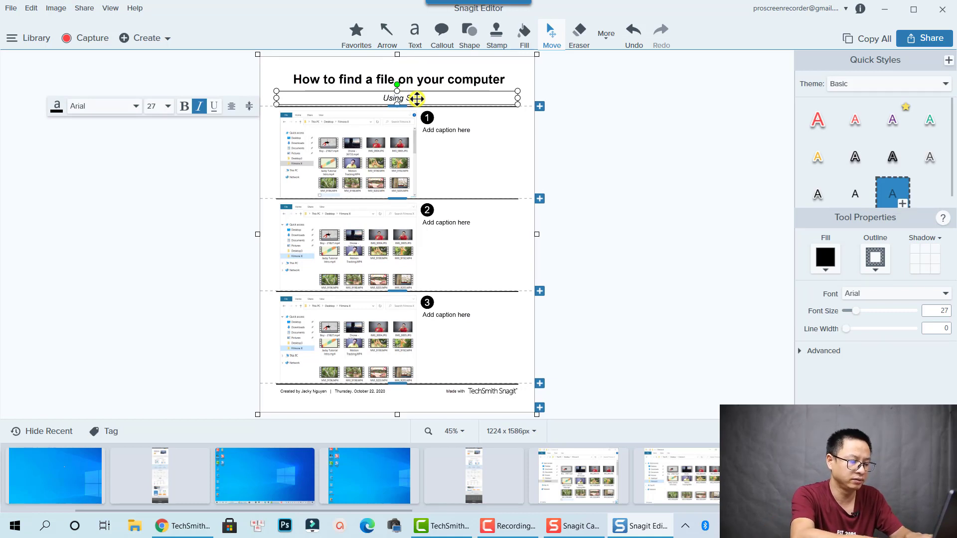
{"action": "type", "text": "Using Snagit"}
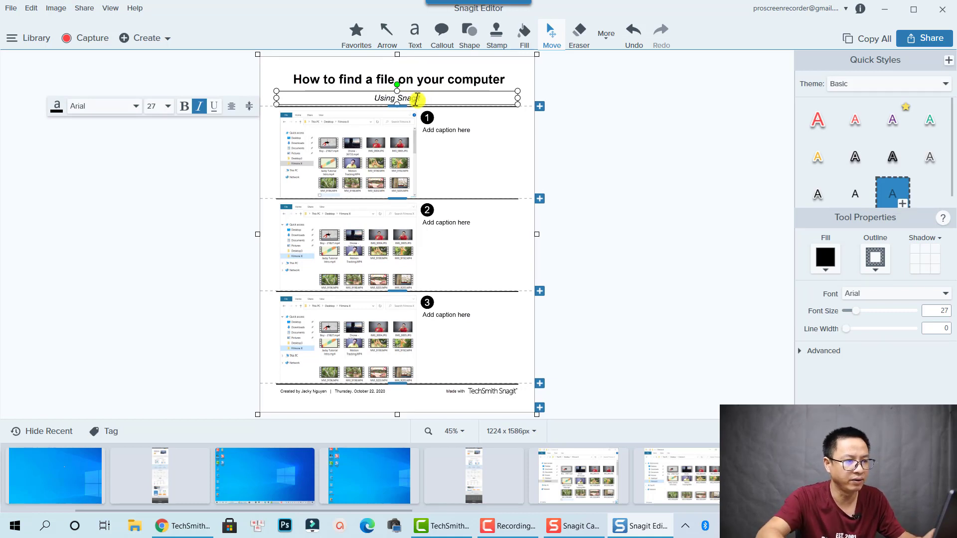
Replace the step 1 caption with "Open your computer" and deselect the caption box.
{"action": "left_click", "coordinate": [456, 129]}
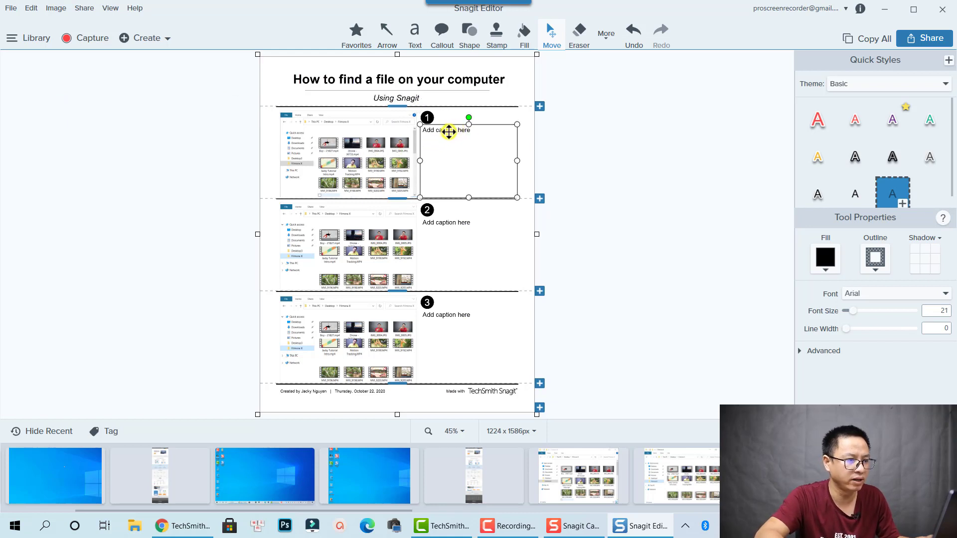
{"action": "left_click", "coordinate": [449, 132]}
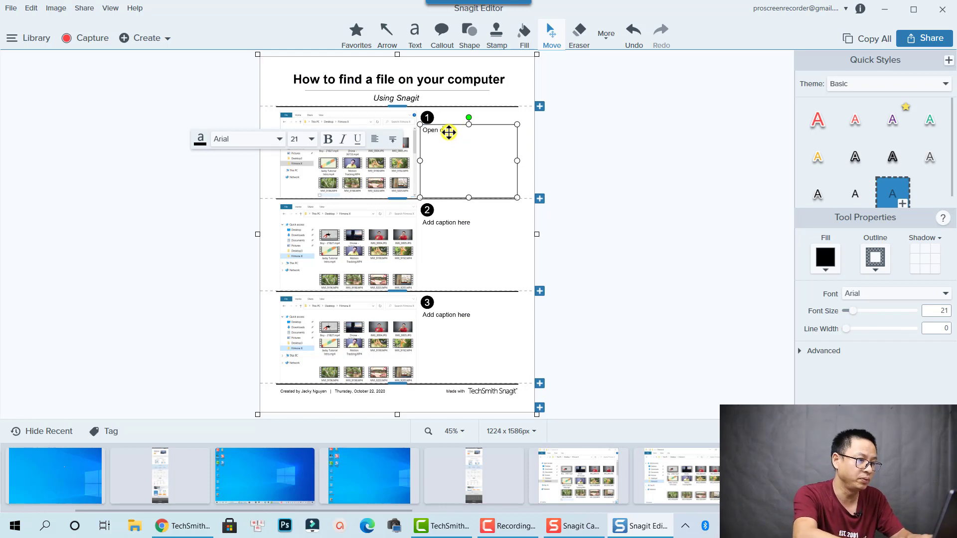
{"action": "type", "text": "Open your com"}
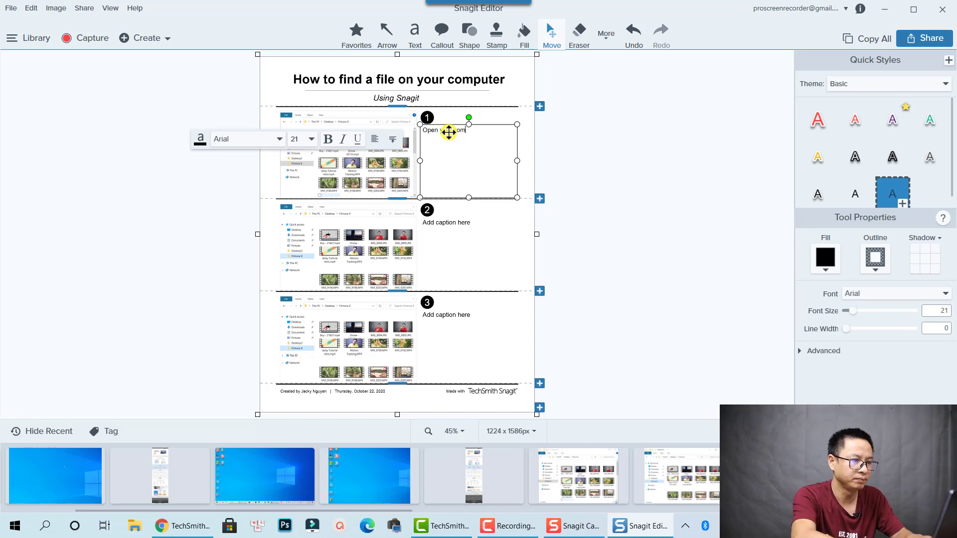
{"action": "type", "text": "puter"}
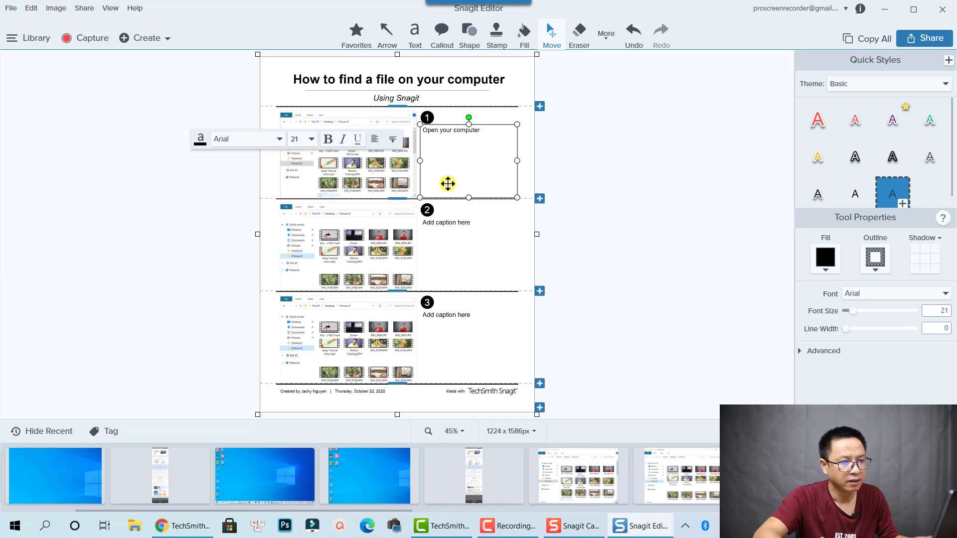
{"action": "left_click", "coordinate": [618, 232]}
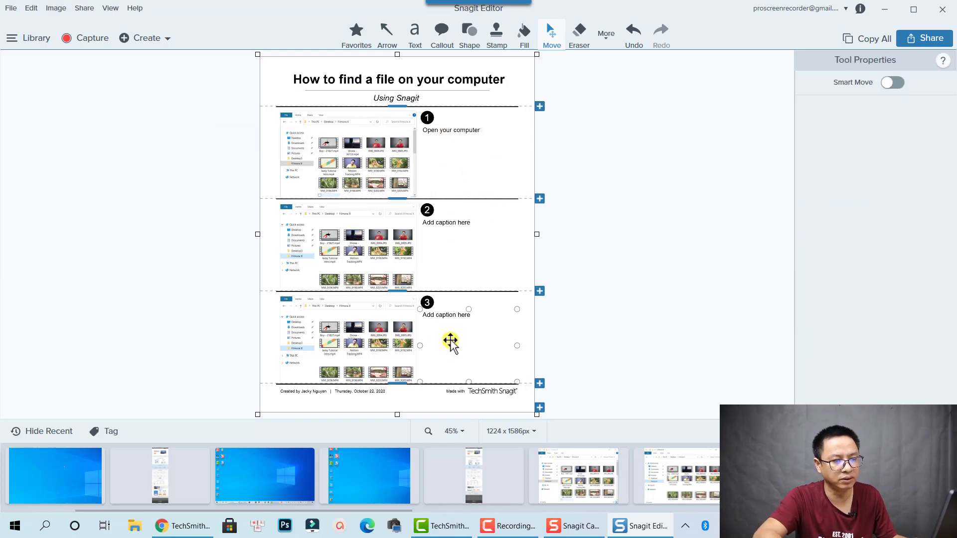
Shrink the step 1 image and fit it inside its frame with a margin on all sides.
{"action": "left_click", "coordinate": [343, 182]}
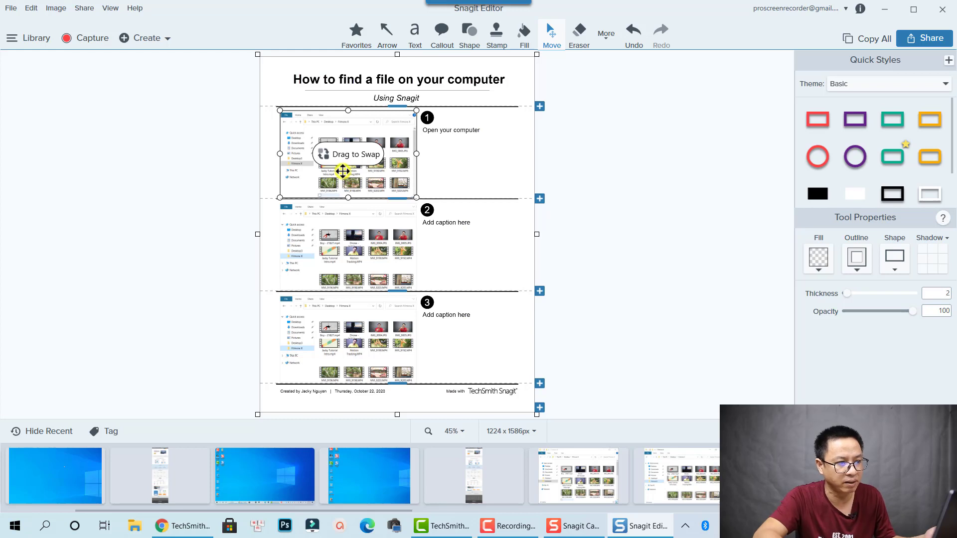
{"action": "left_click_drag", "start_coordinate": [279, 110], "coordinate": [280, 103]}
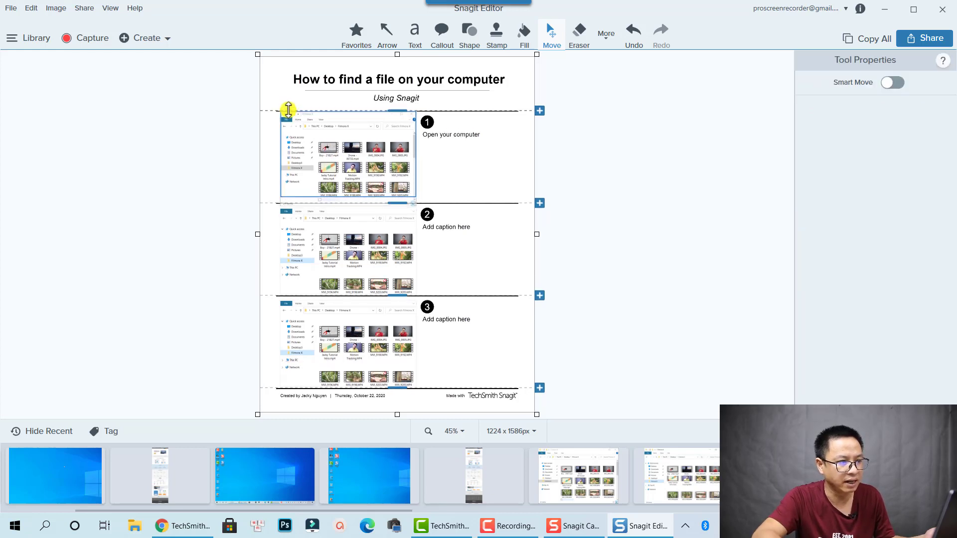
{"action": "left_click", "coordinate": [320, 172]}
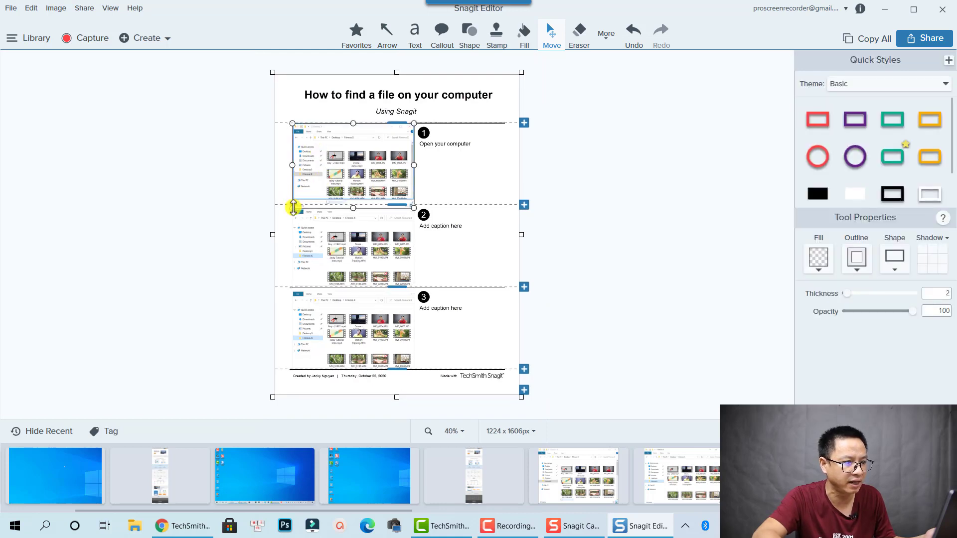
{"action": "mouse_move", "coordinate": [296, 208]}
{"action": "left_mouse_down"}
{"action": "mouse_move", "coordinate": [316, 184]}
{"action": "mouse_move", "coordinate": [298, 196]}
{"action": "left_mouse_up"}
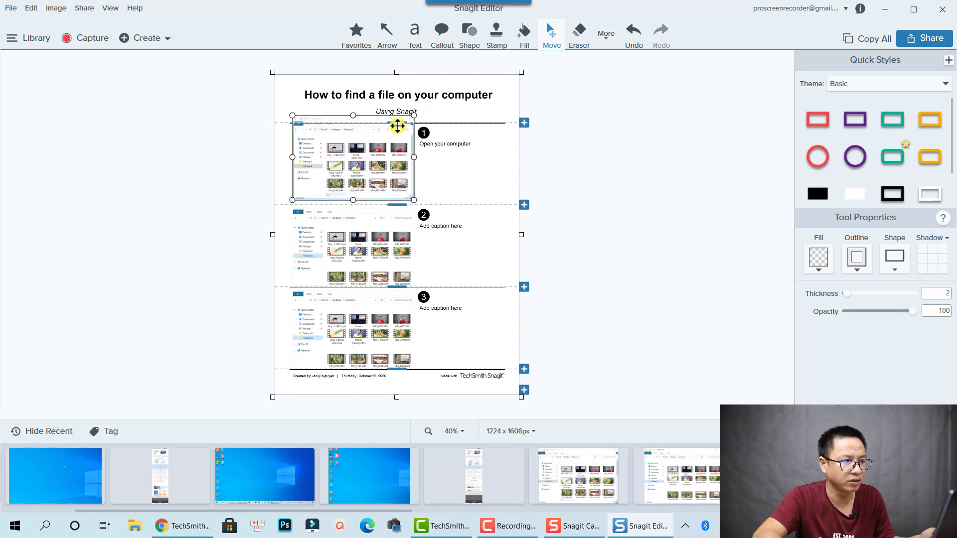
{"action": "left_click_drag", "start_coordinate": [412, 115], "coordinate": [385, 146]}
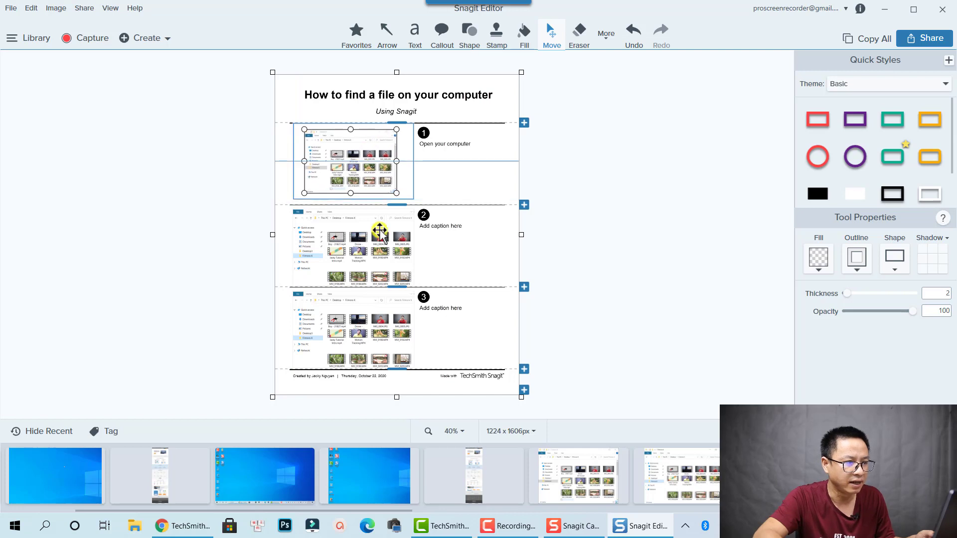
{"action": "left_click", "coordinate": [572, 251]}
Shift the step 2 image slightly to the left within the template and deselect it.
{"action": "left_click", "coordinate": [392, 264]}
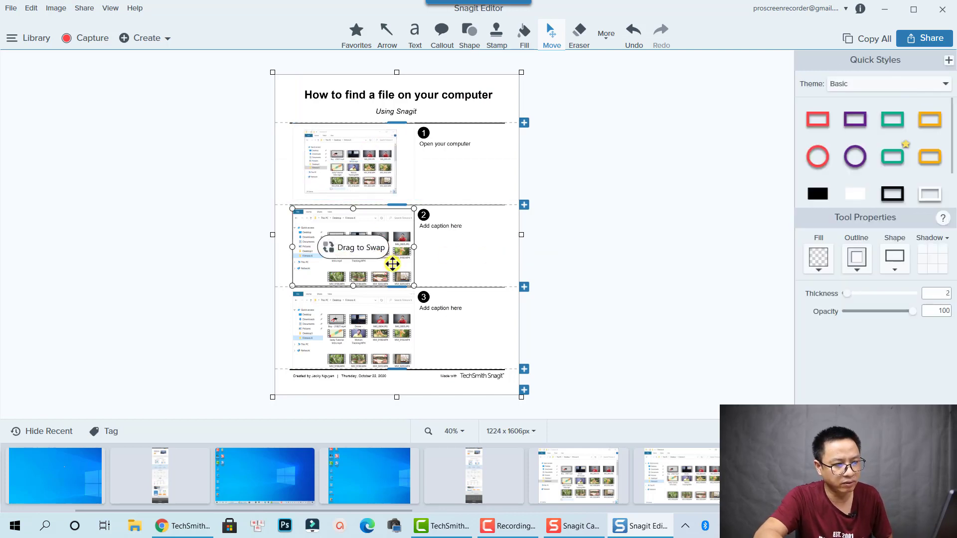
{"action": "left_click_drag", "start_coordinate": [392, 264], "coordinate": [362, 269]}
{"action": "left_click", "coordinate": [584, 194]}
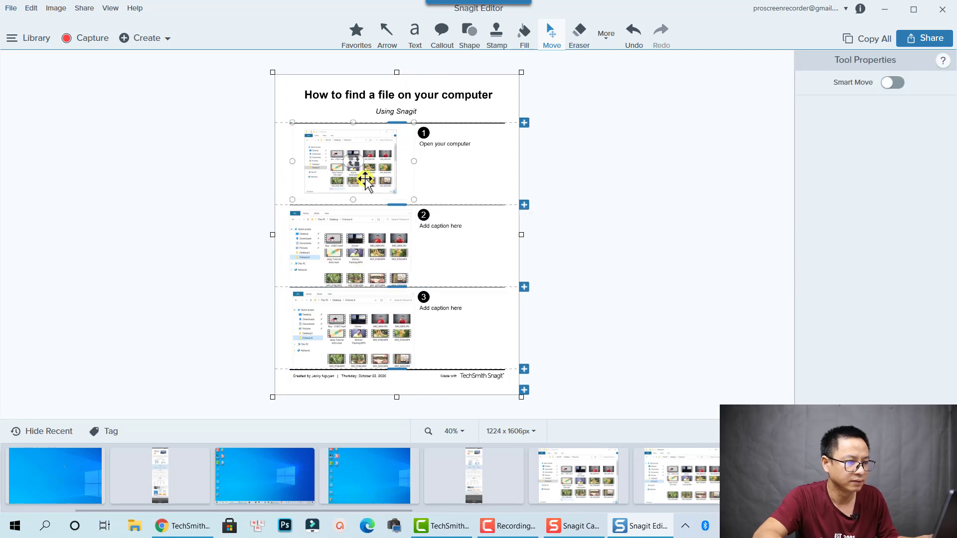
Swap the step 1 content with step 2, and shift the larger folder image now in step 1 slightly to the left.
{"action": "left_click", "coordinate": [365, 179]}
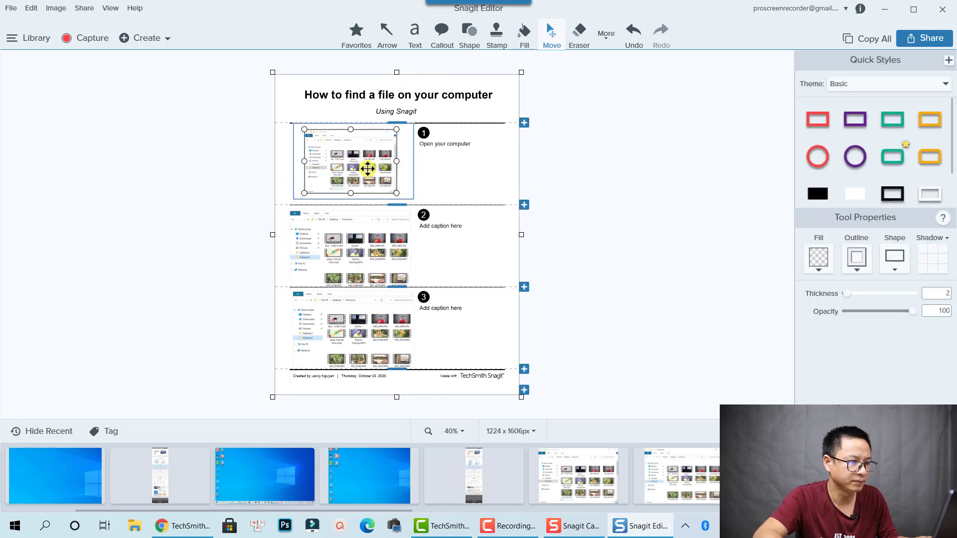
{"action": "left_click", "coordinate": [562, 171]}
{"action": "left_click_drag", "start_coordinate": [346, 185], "coordinate": [346, 185]}
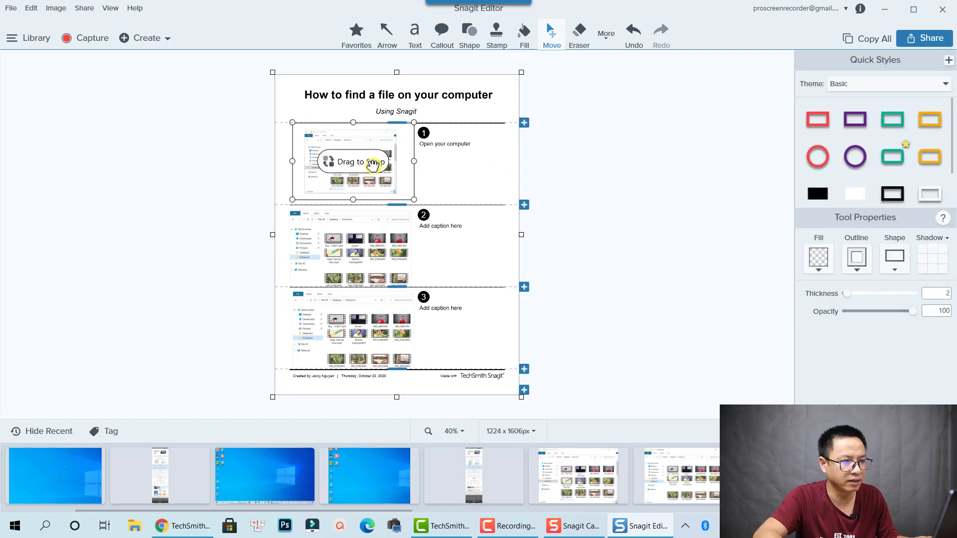
{"action": "left_click_drag", "start_coordinate": [372, 163], "coordinate": [367, 229]}
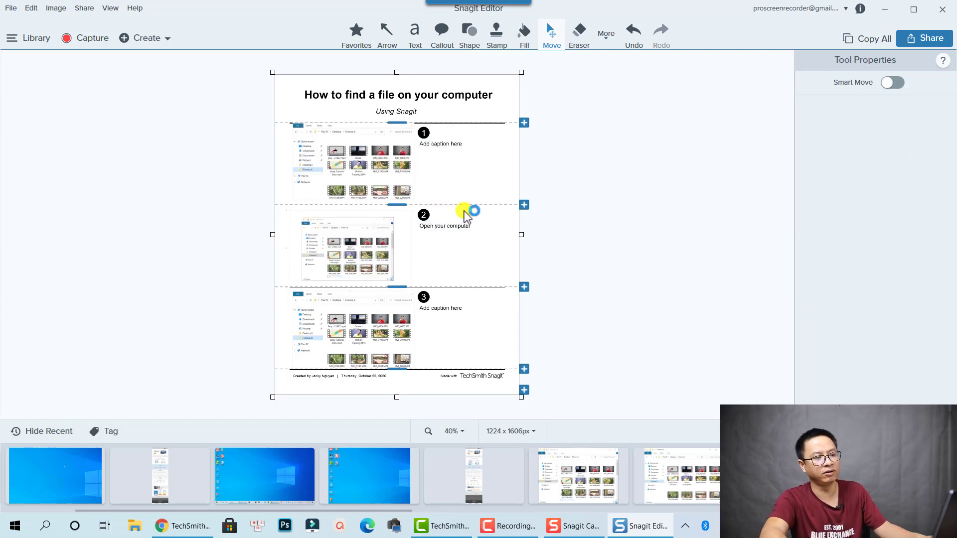
{"action": "left_click", "coordinate": [418, 192]}
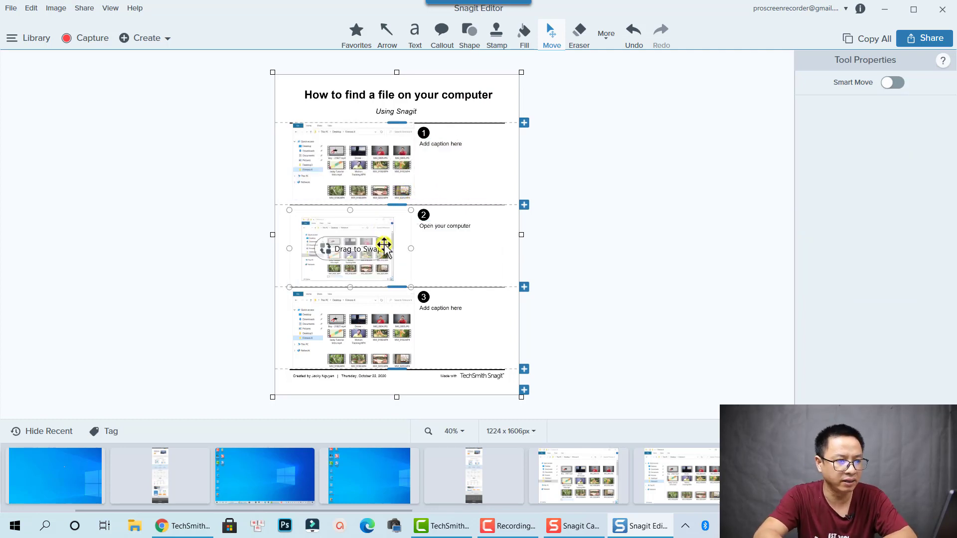
{"action": "left_click", "coordinate": [394, 182]}
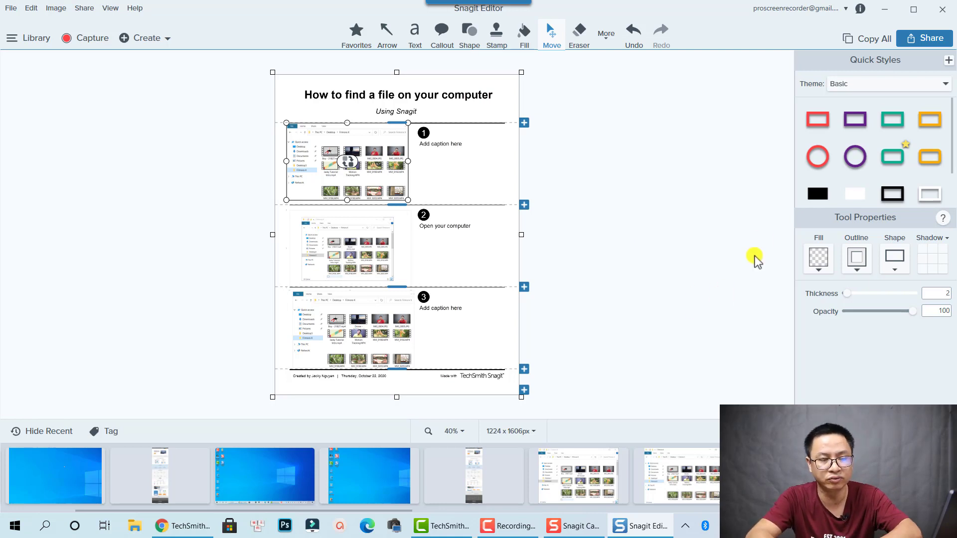
Start a new quick styles theme and set its first color to the red #BB4343.
{"action": "left_click", "coordinate": [893, 86]}
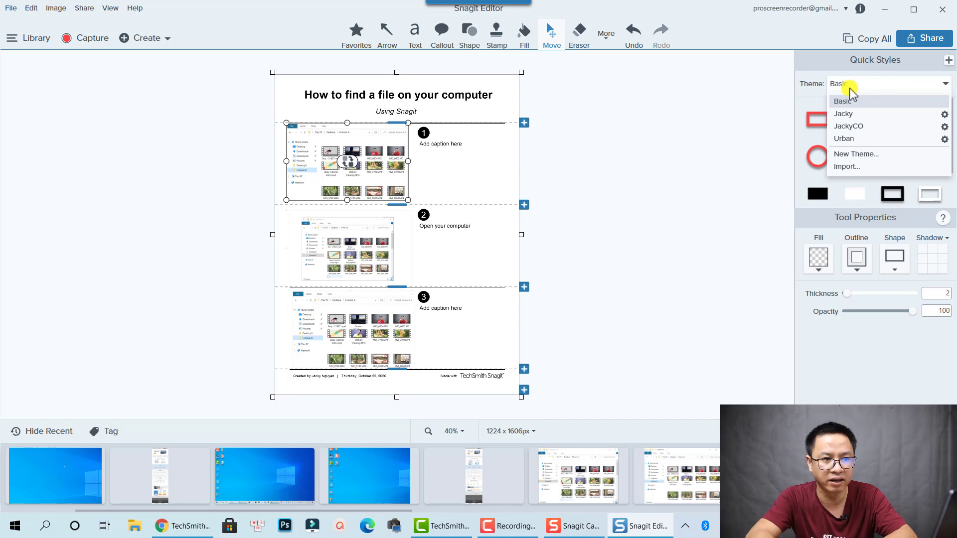
{"action": "left_click", "coordinate": [868, 156]}
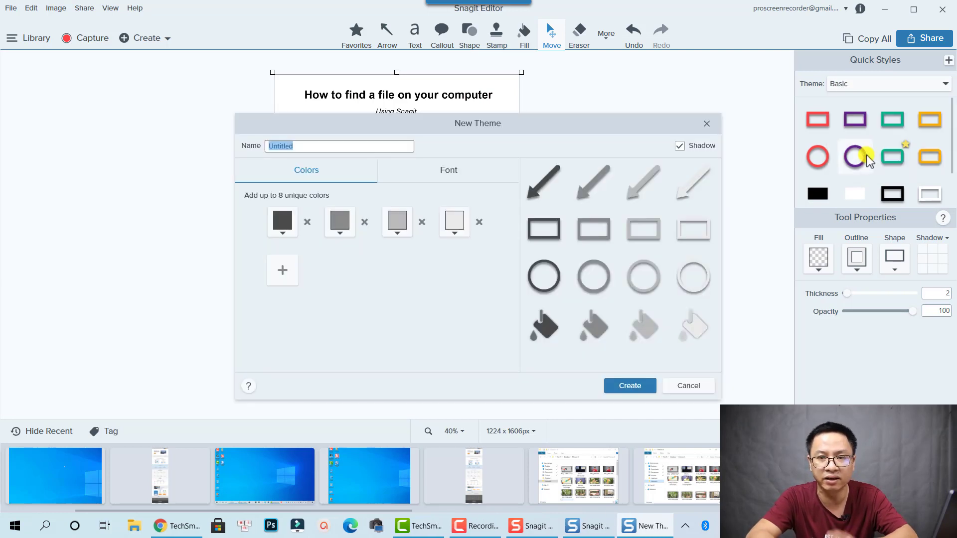
{"action": "left_click", "coordinate": [282, 232]}
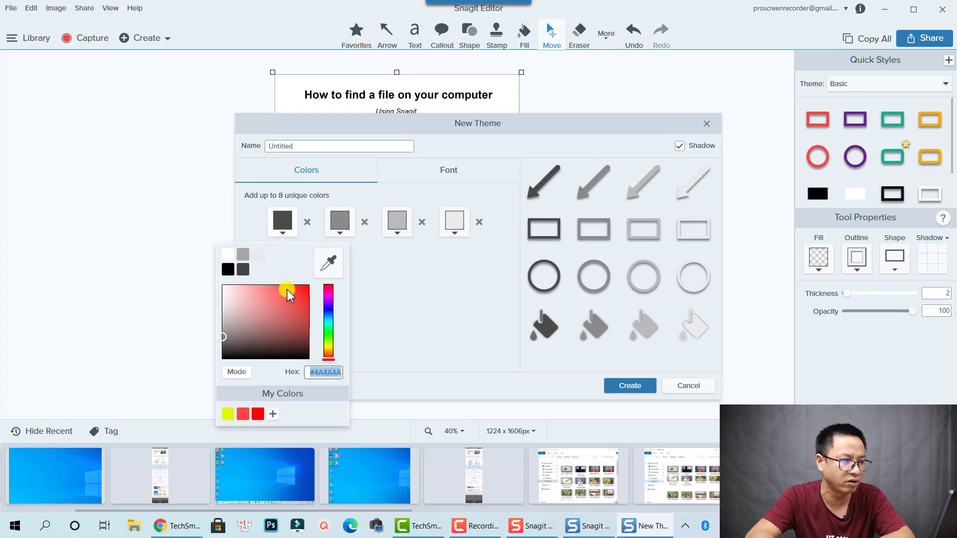
{"action": "left_click", "coordinate": [279, 305]}
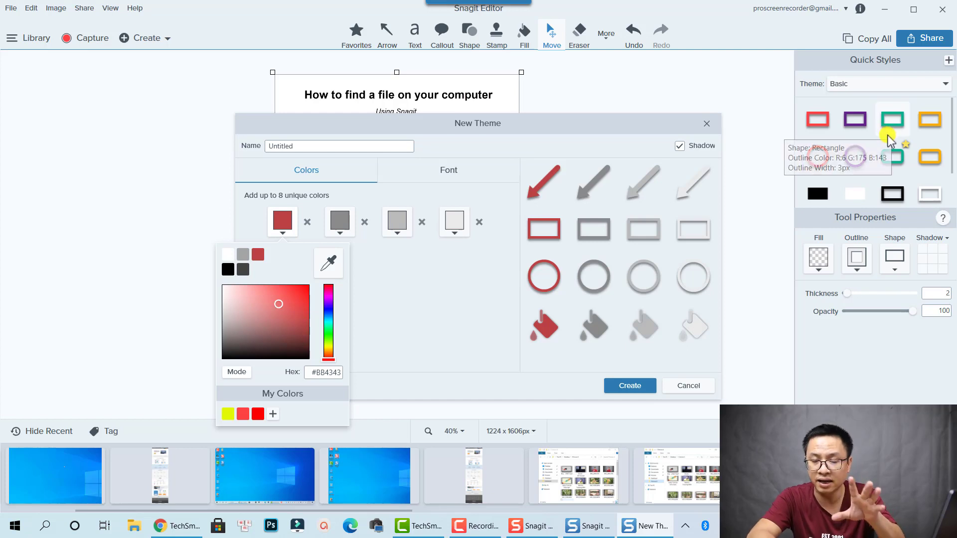
Switch the new theme's shadow off and back on, and name the theme "Snagit theme1".
{"action": "left_click", "coordinate": [681, 147]}
{"action": "left_click", "coordinate": [681, 147]}
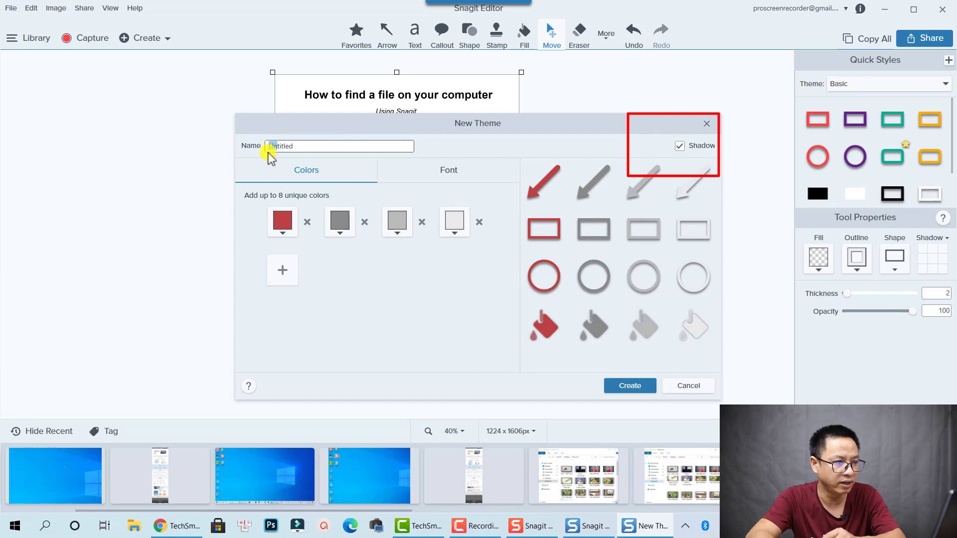
{"action": "double_click", "coordinate": [376, 152]}
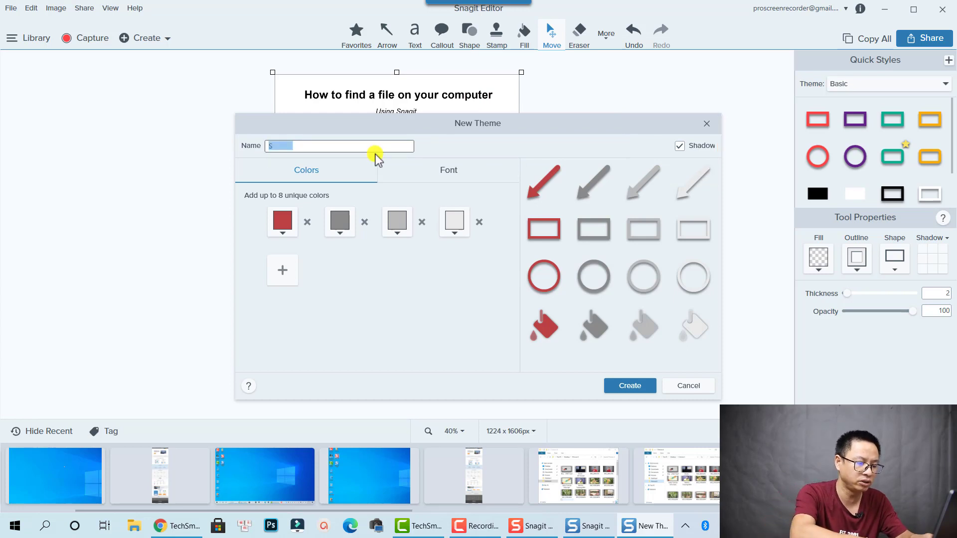
{"action": "type", "text": "Snagit "}
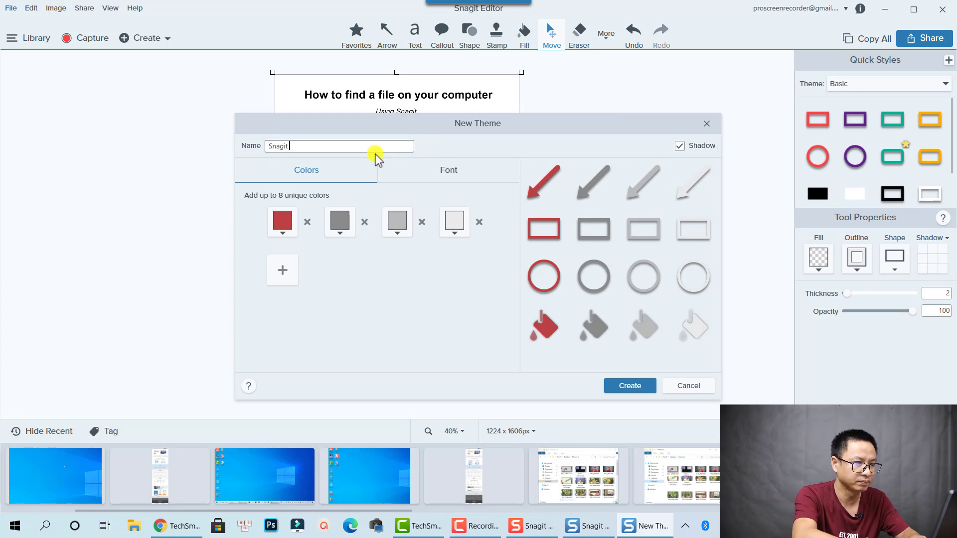
{"action": "type", "text": "theme1"}
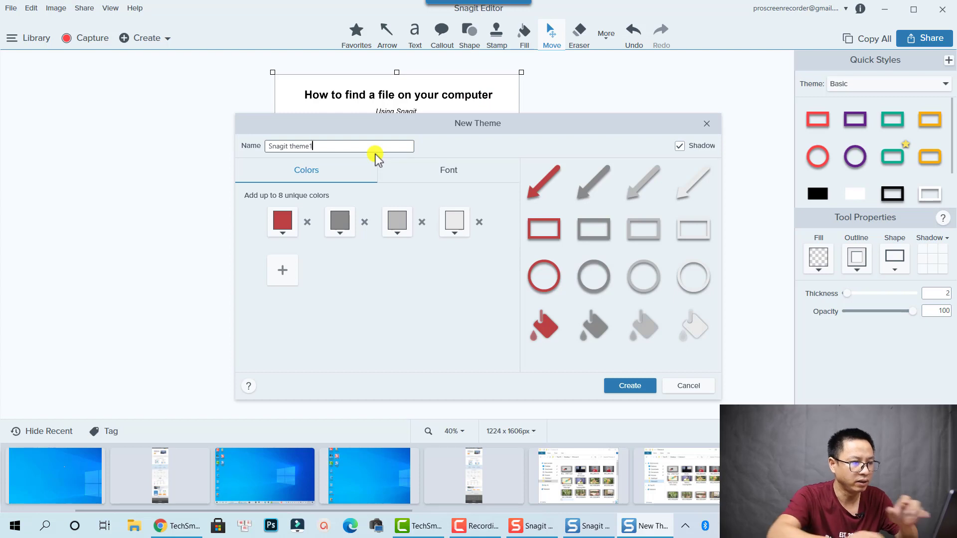
Create the new quick styles theme and open the management options for Snagit theme1.
{"action": "left_click", "coordinate": [630, 387]}
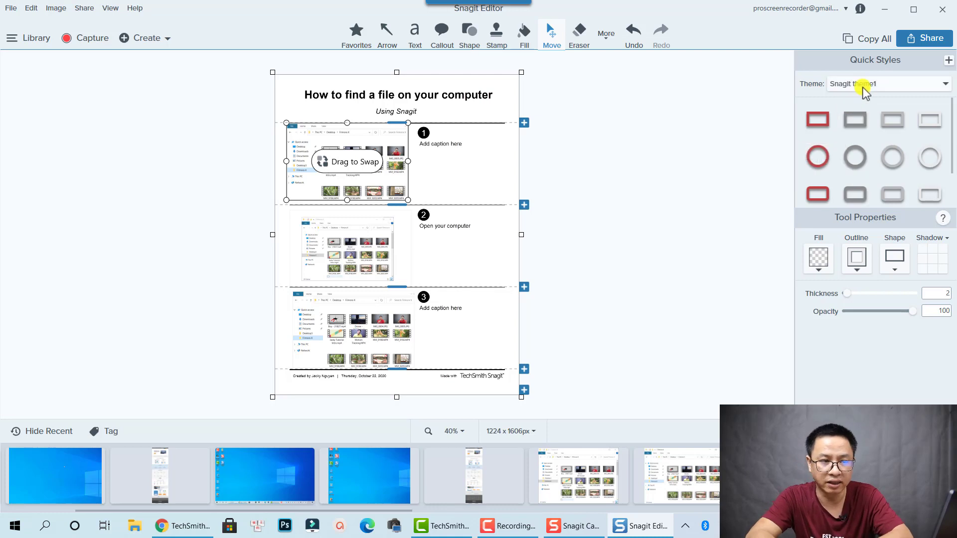
{"action": "left_click", "coordinate": [919, 88]}
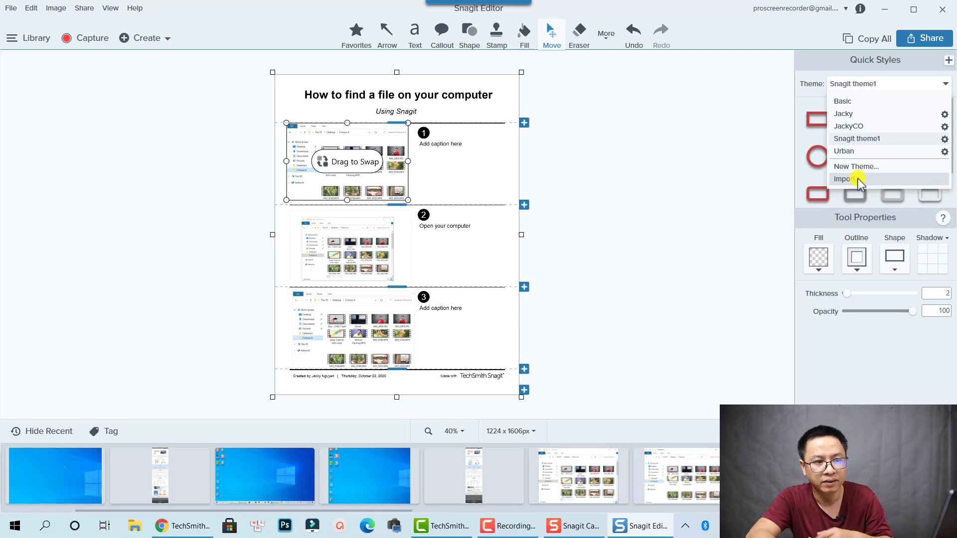
{"action": "left_click", "coordinate": [945, 139]}
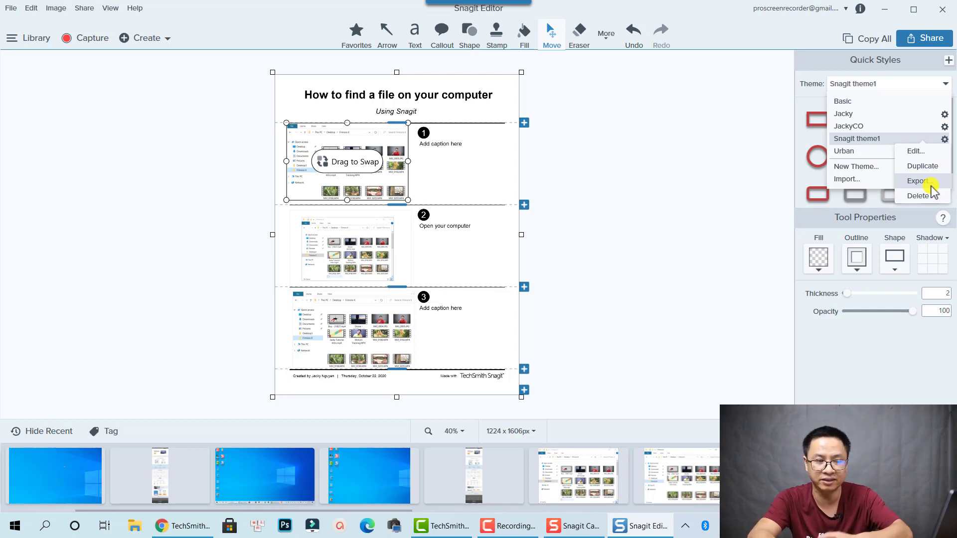
{"action": "left_click", "coordinate": [848, 179]}
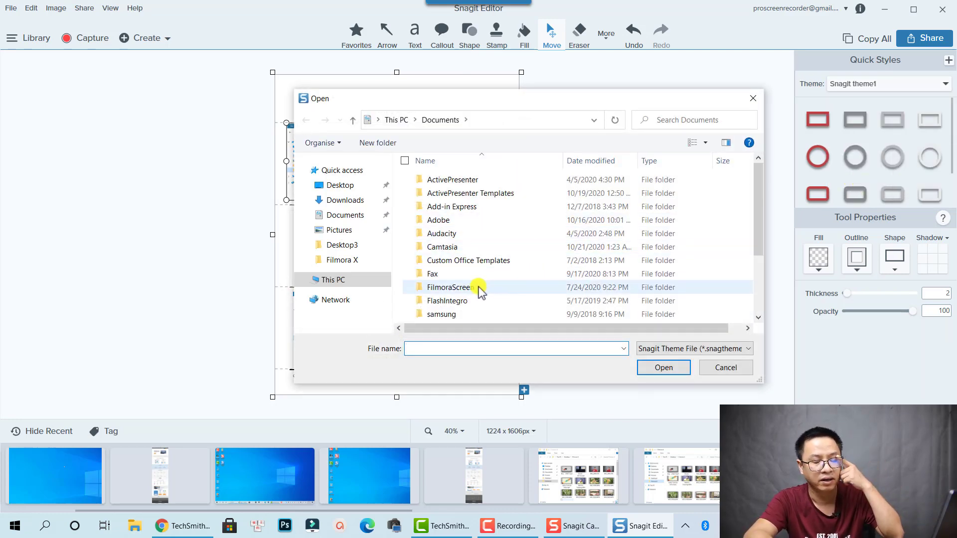
{"action": "scroll", "coordinate": [479, 299], "scroll_direction": "down", "scroll_amount": 2}
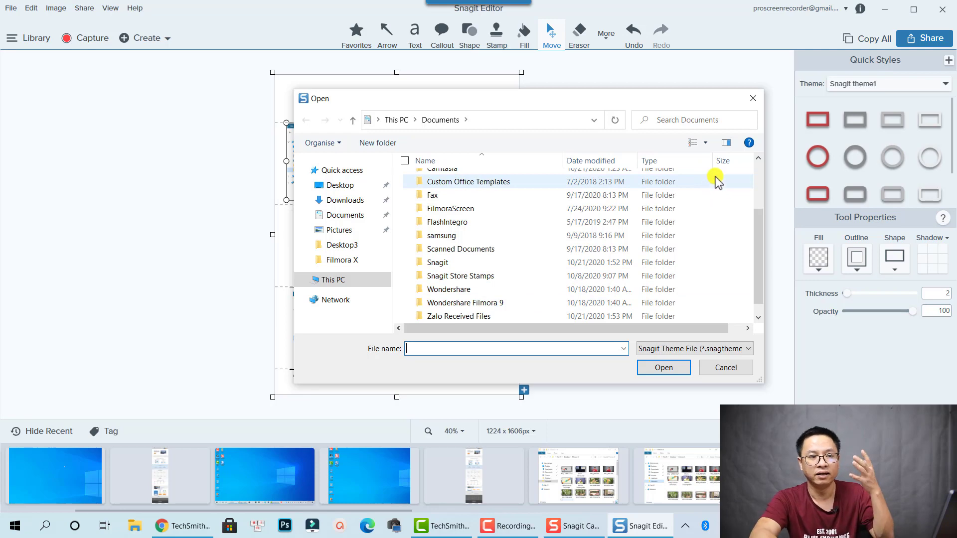
{"action": "left_click", "coordinate": [723, 367]}
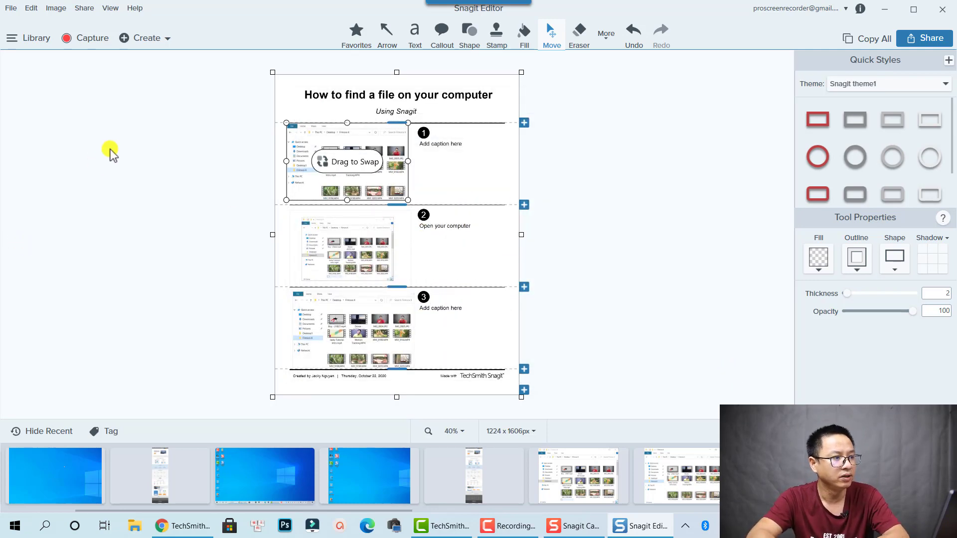
Start a video from images with the three-step guide and add the next three recent captures to the selection.
{"action": "left_click", "coordinate": [166, 39]}
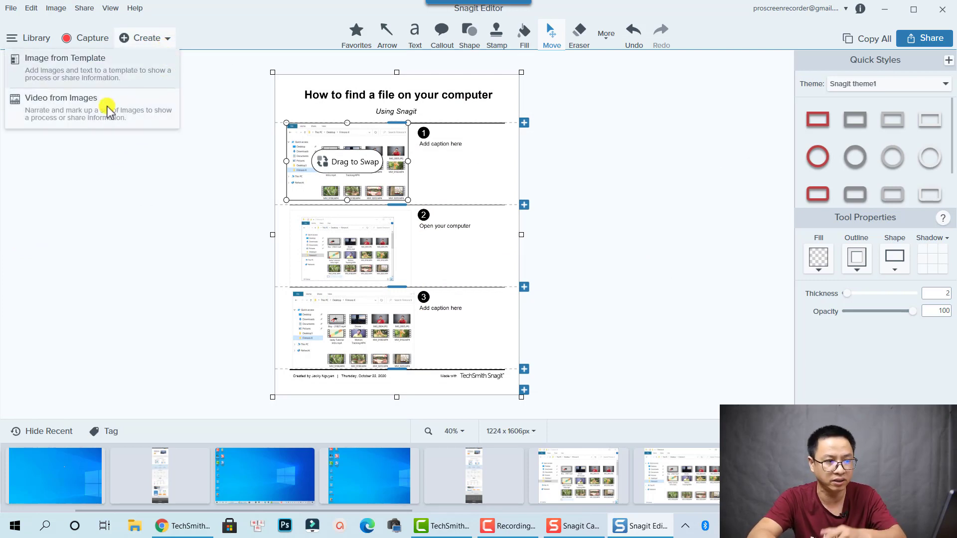
{"action": "left_click", "coordinate": [80, 110]}
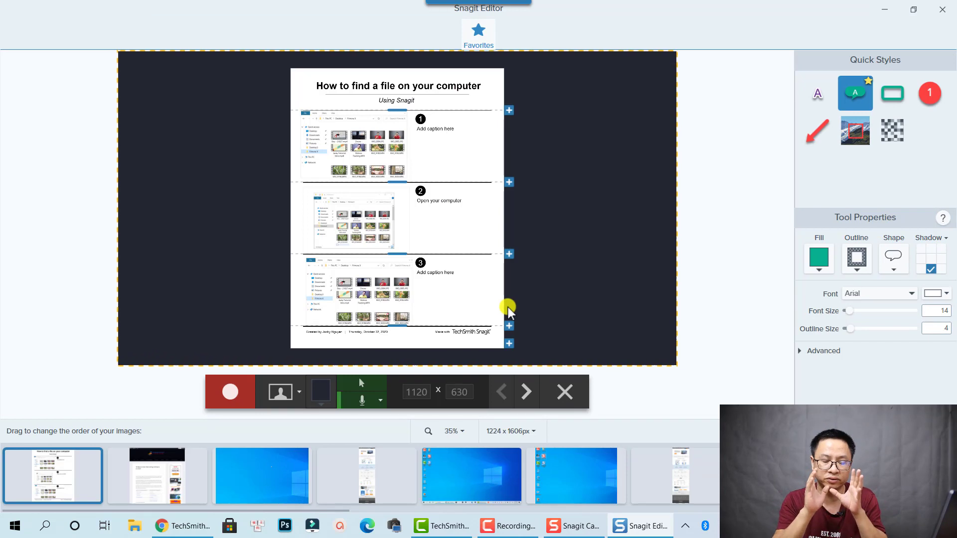
{"action": "left_click", "coordinate": [277, 393]}
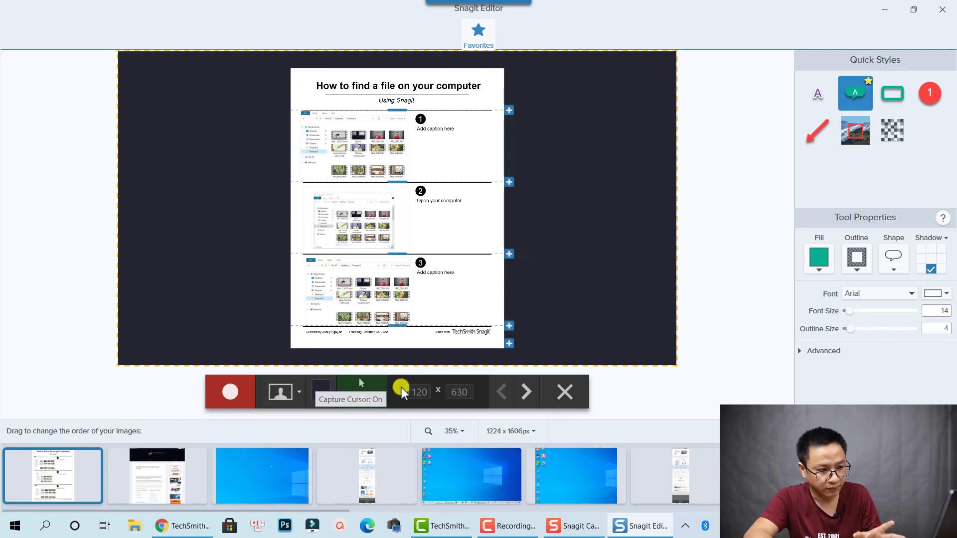
{"action": "left_click", "coordinate": [169, 482], "text": "ctrl"}
{"action": "left_click", "coordinate": [274, 480], "text": "ctrl"}
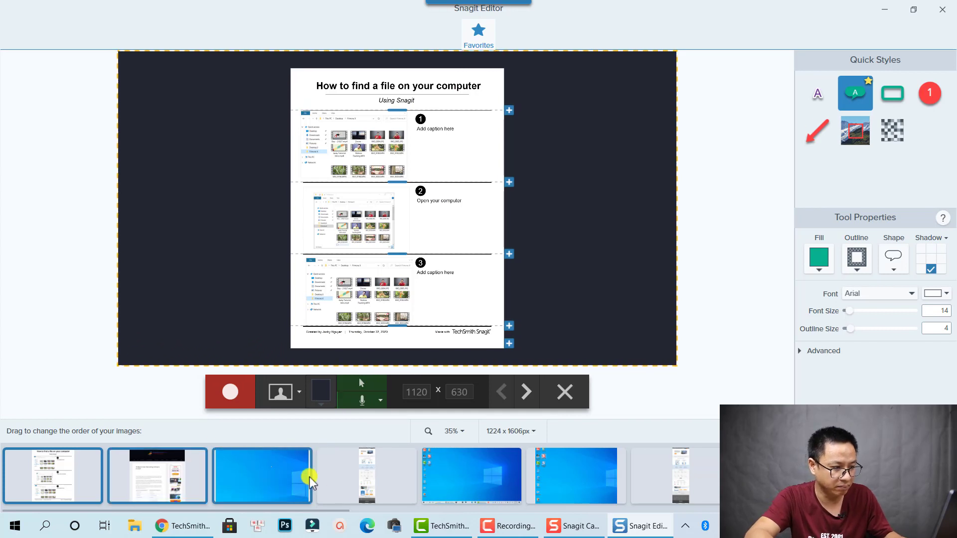
{"action": "left_click", "coordinate": [368, 475], "text": "ctrl"}
{"action": "left_click", "coordinate": [508, 466], "text": "ctrl"}
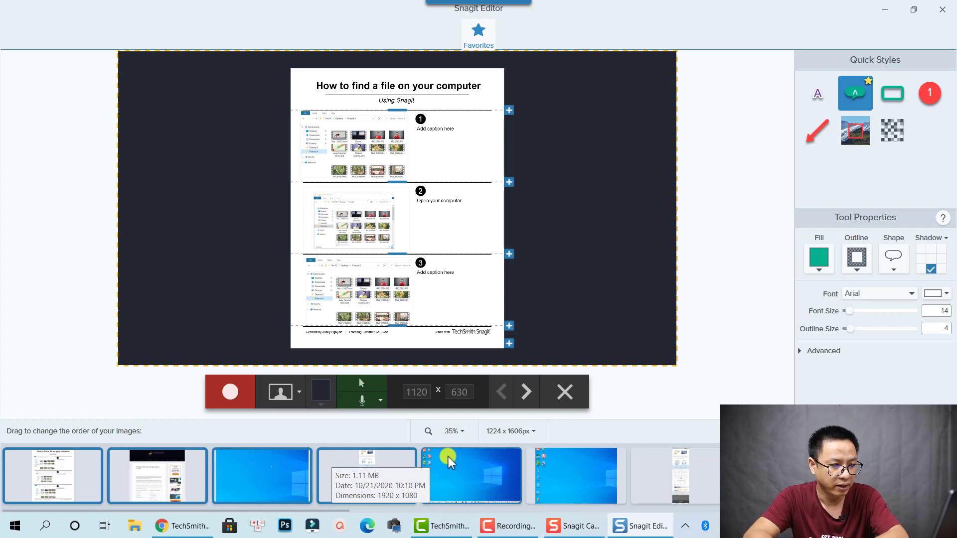
Choose the Integrated Webcam as the camera and switch the video view from the image to the webcam.
{"action": "left_click", "coordinate": [282, 396]}
{"action": "left_click", "coordinate": [298, 394]}
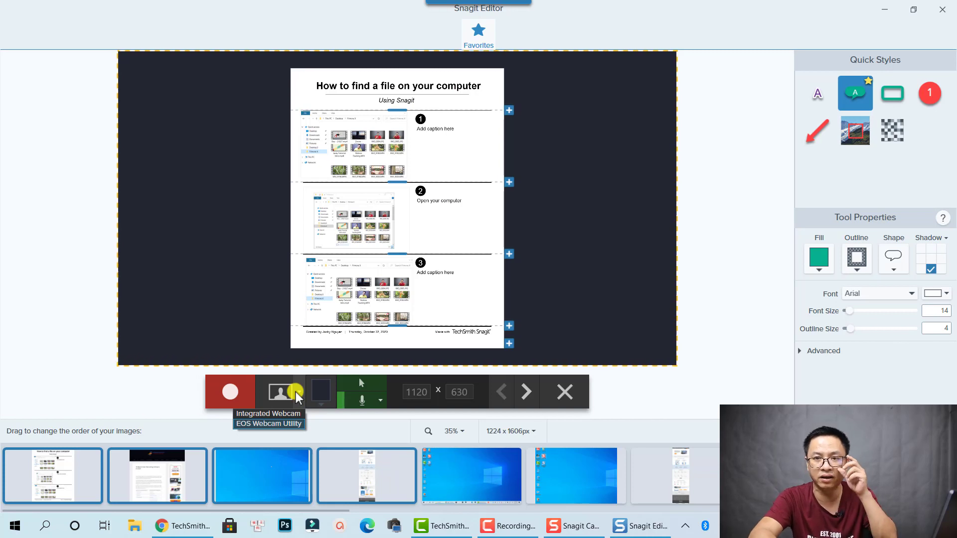
{"action": "left_click", "coordinate": [263, 414]}
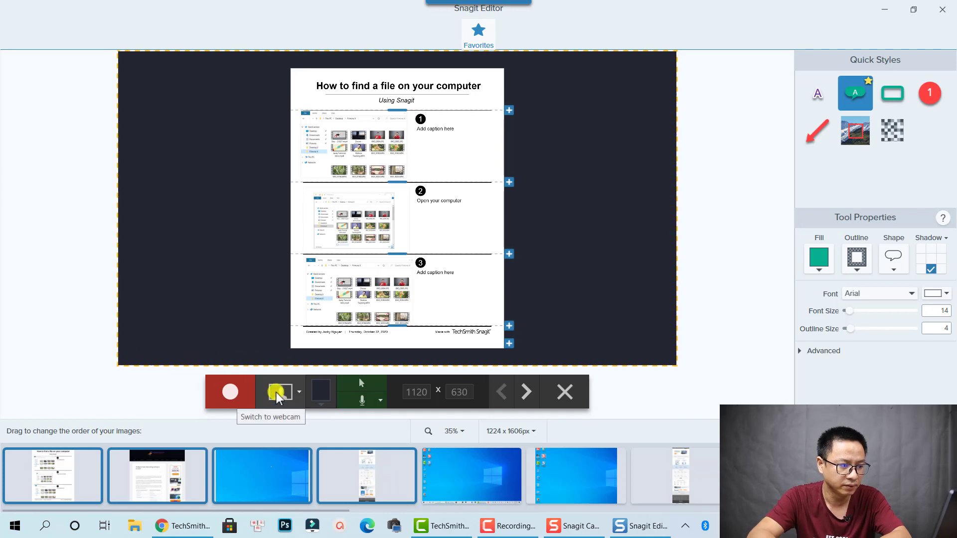
{"action": "left_click", "coordinate": [277, 396]}
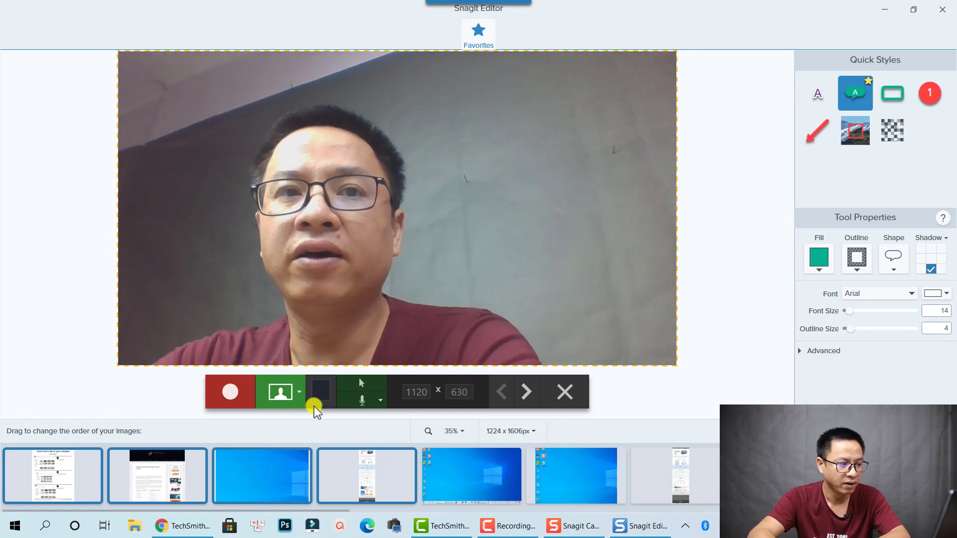
Record the webcam, switch to the guide image during the recording, and stop the recording.
{"action": "left_click", "coordinate": [231, 392]}
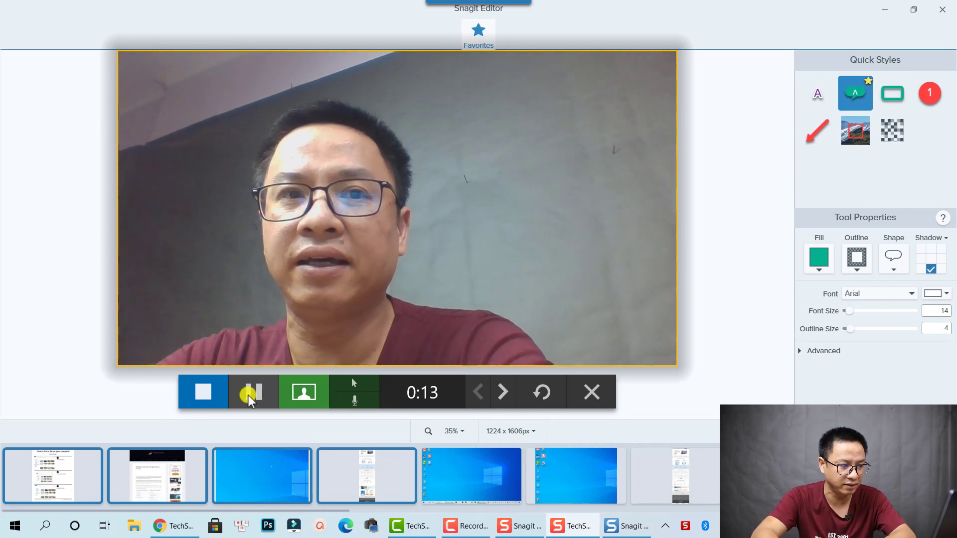
{"action": "left_click", "coordinate": [301, 392]}
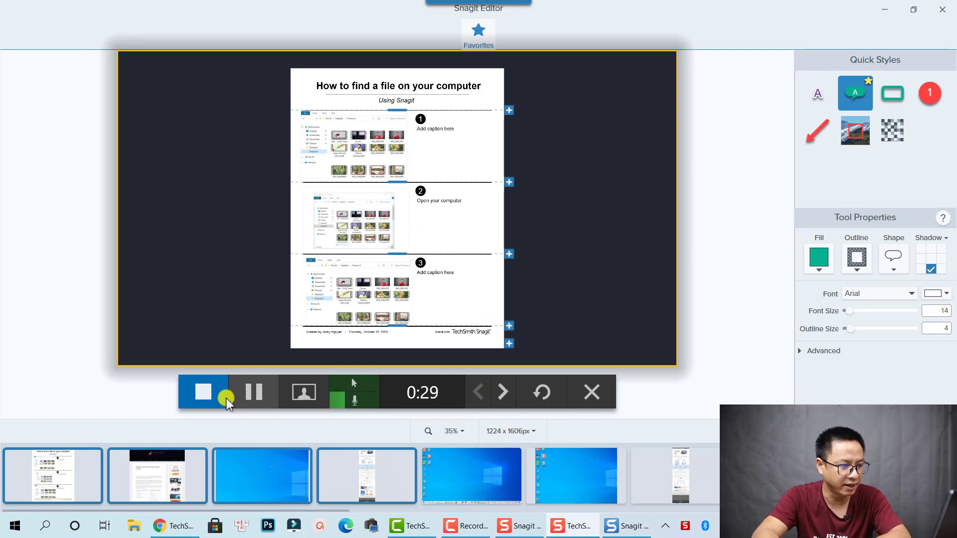
{"action": "left_click", "coordinate": [203, 396]}
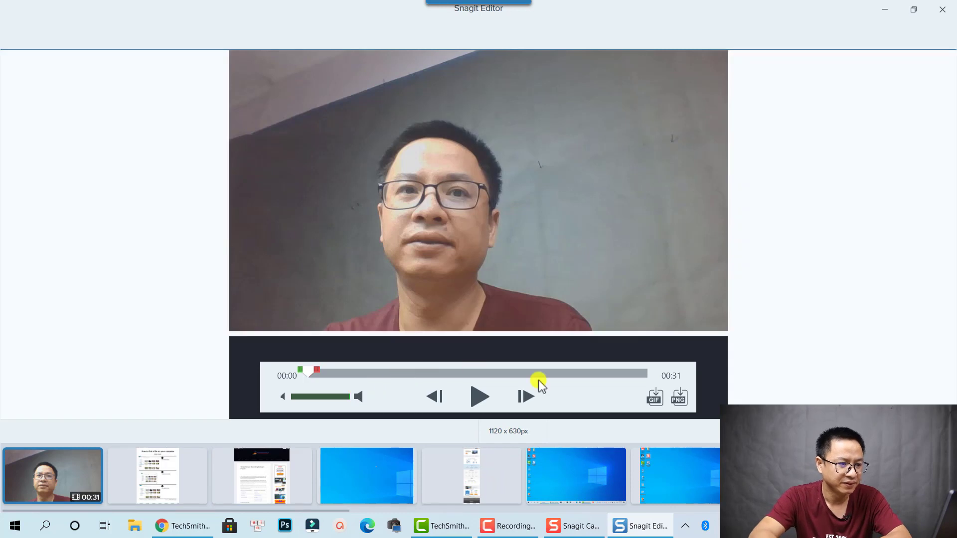
Play the start of the recorded video and cut out the section from about 00:02 to 00:04.
{"action": "left_click", "coordinate": [483, 396]}
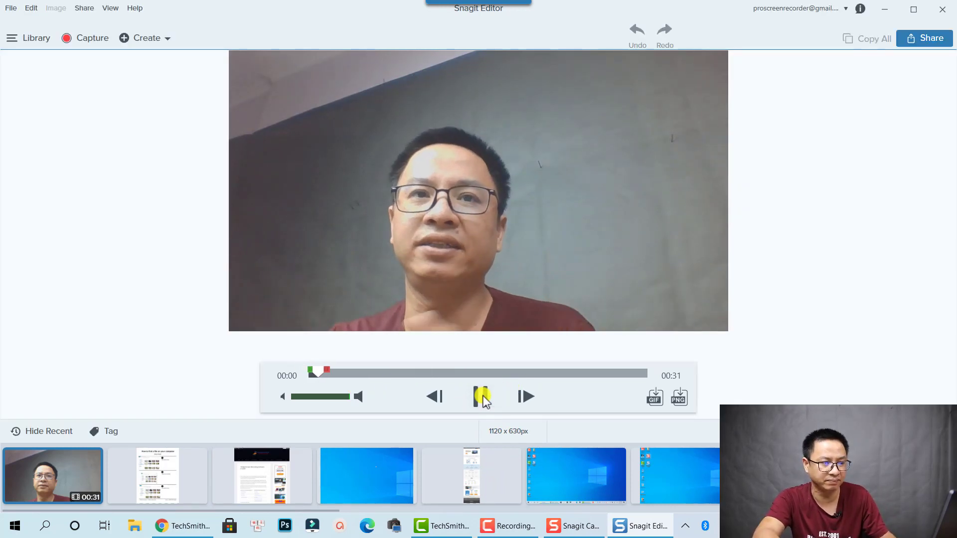
{"action": "left_click", "coordinate": [482, 396]}
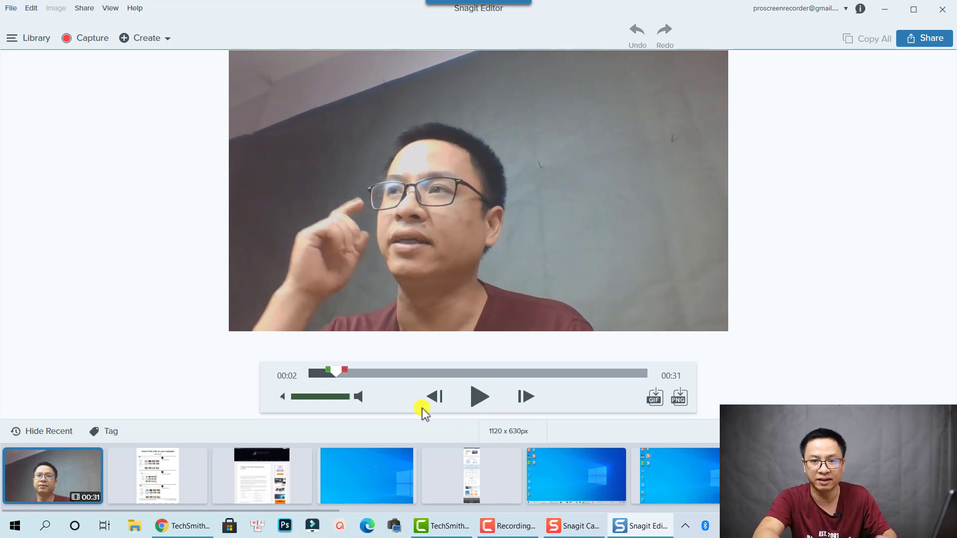
{"action": "mouse_move", "coordinate": [344, 373]}
{"action": "left_mouse_down"}
{"action": "mouse_move", "coordinate": [381, 375]}
{"action": "mouse_move", "coordinate": [351, 374]}
{"action": "left_mouse_up"}
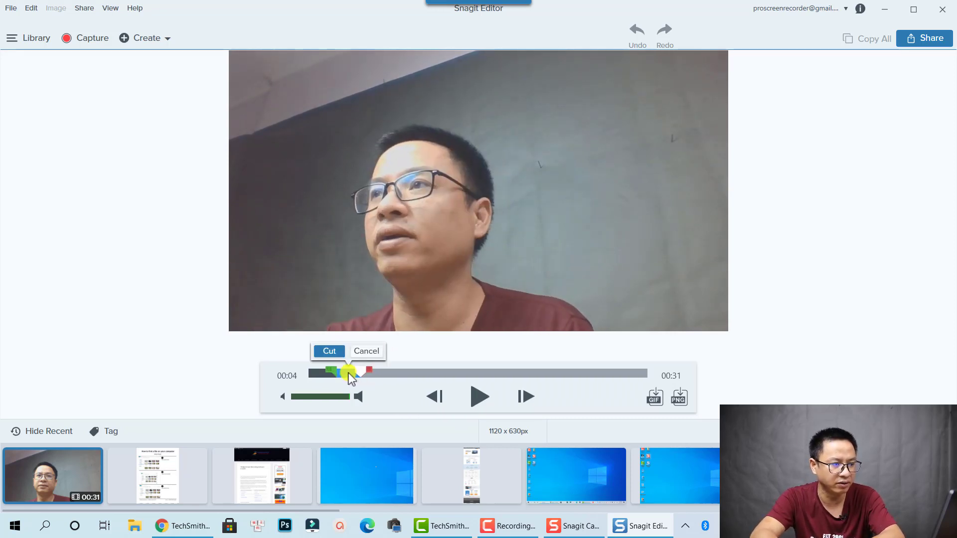
{"action": "left_click", "coordinate": [328, 351]}
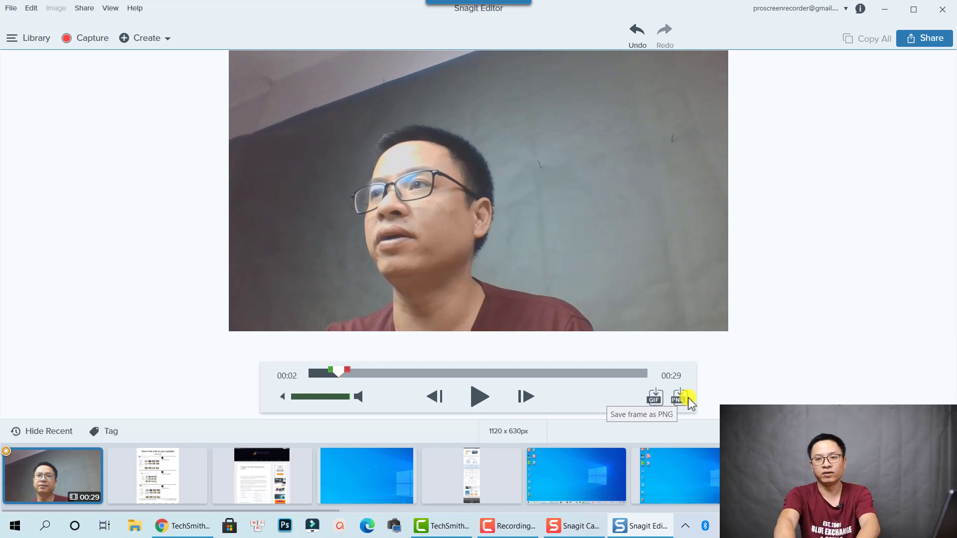
On the Filmora X folder capture, draw a green rounded rectangle over the middle thumbnails and a red arrow callout in the Snagit theme1 style.
{"action": "left_click", "coordinate": [254, 481]}
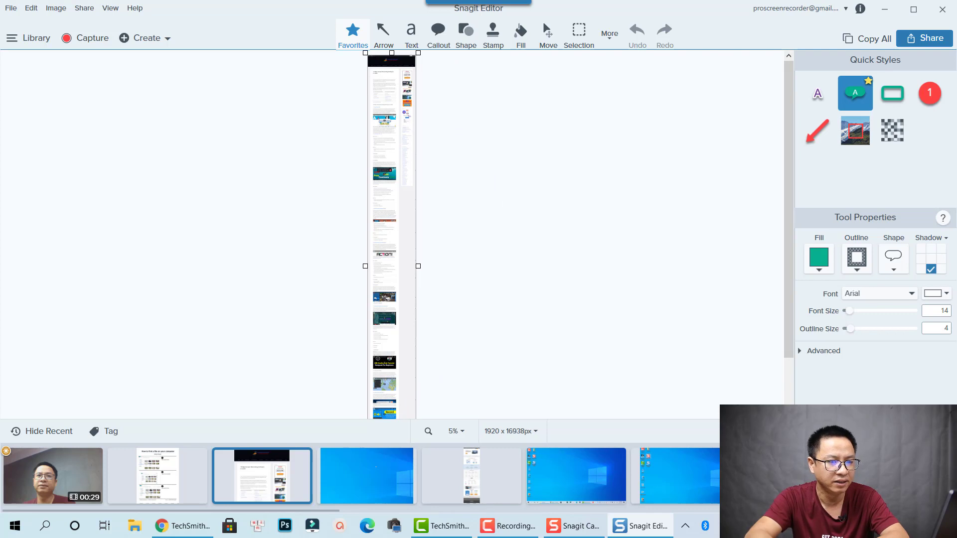
{"action": "left_click", "coordinate": [889, 476]}
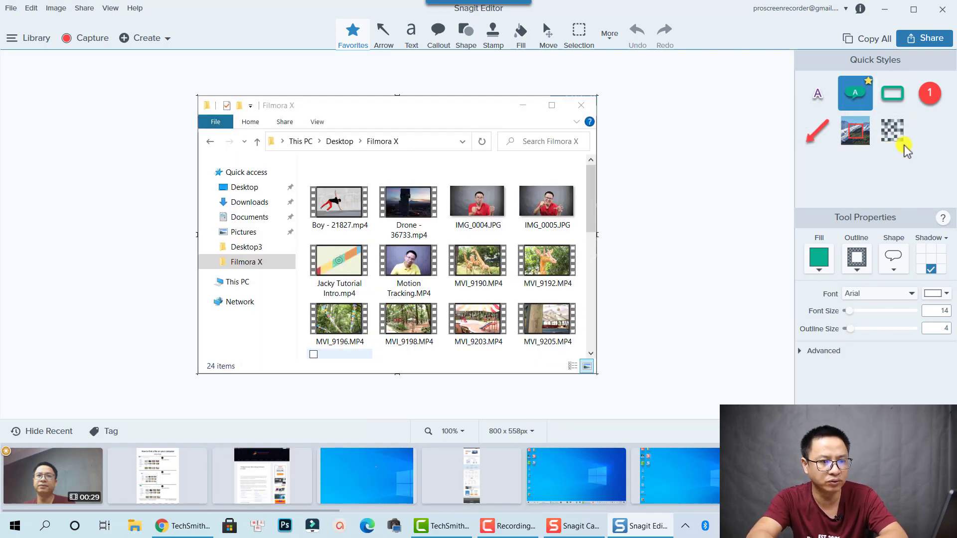
{"action": "left_click", "coordinate": [892, 94]}
{"action": "left_click_drag", "start_coordinate": [503, 182], "coordinate": [376, 272]}
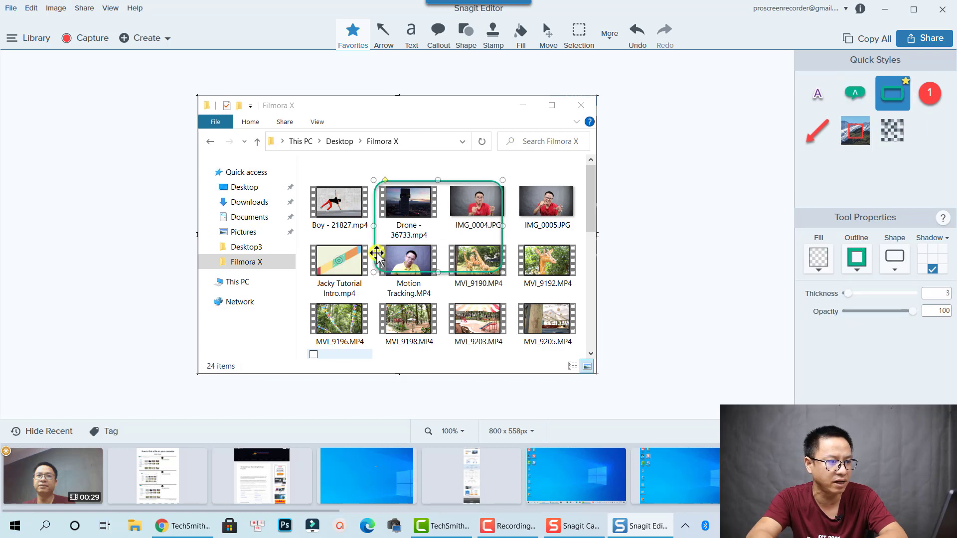
{"action": "left_click", "coordinate": [436, 34]}
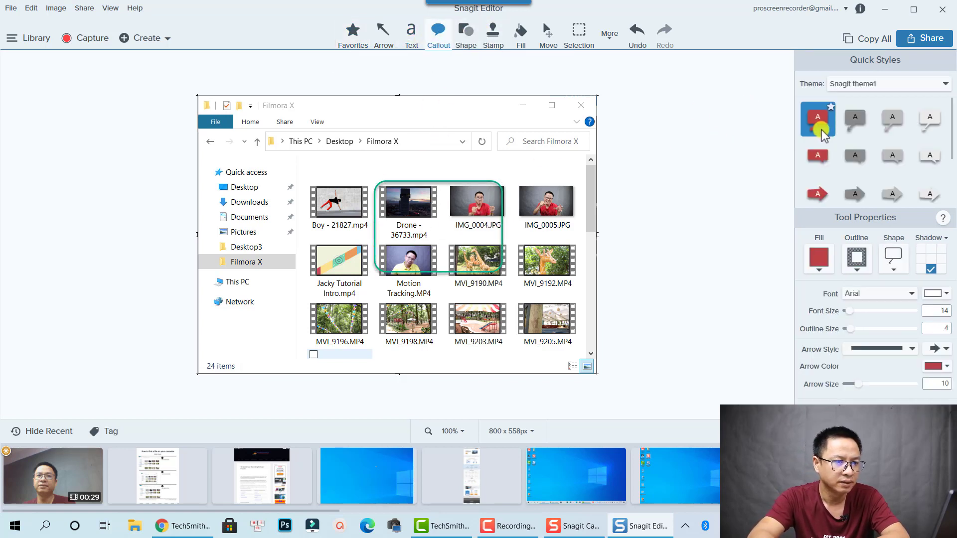
{"action": "left_click_drag", "start_coordinate": [526, 132], "coordinate": [438, 211]}
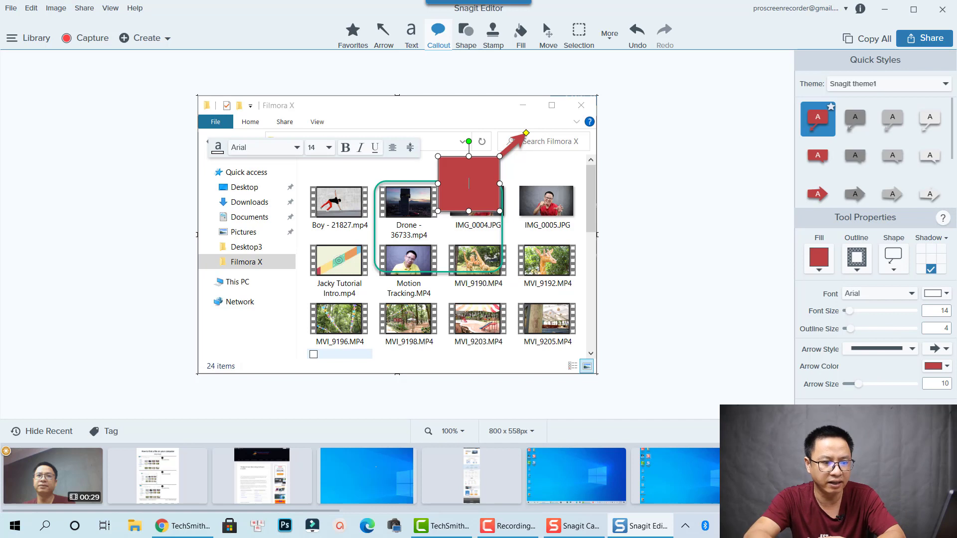
Apply a black border effect with a width of 16 to the folder capture.
{"action": "left_click", "coordinate": [848, 431]}
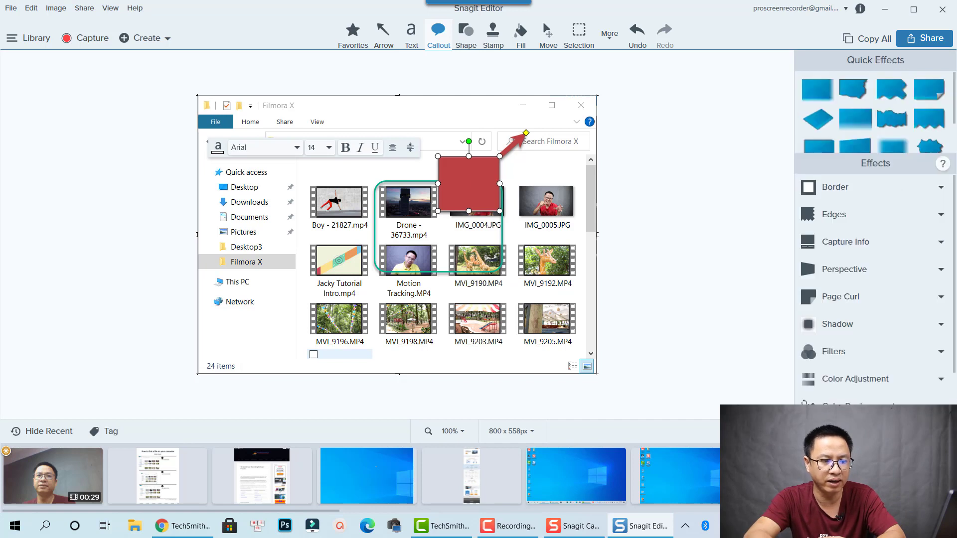
{"action": "left_click", "coordinate": [851, 187]}
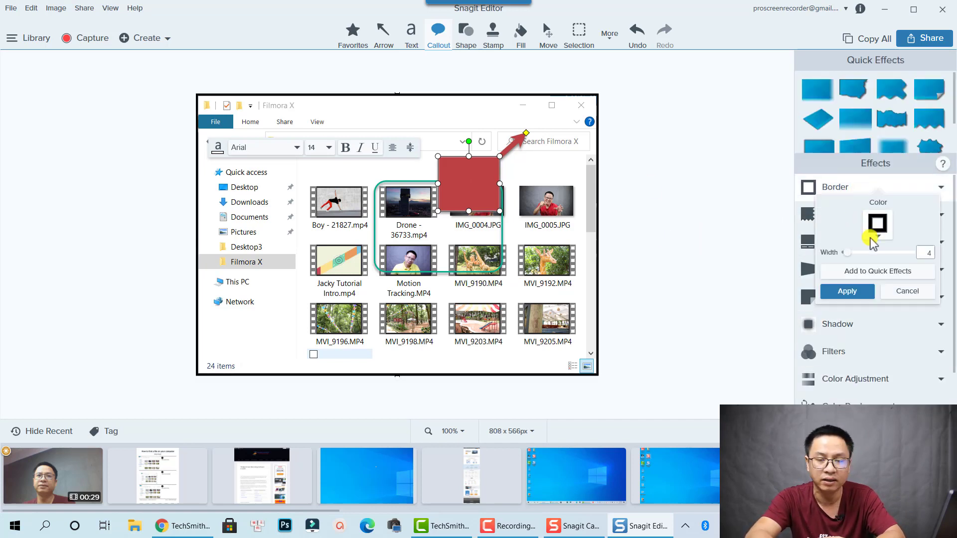
{"action": "left_click_drag", "start_coordinate": [849, 254], "coordinate": [856, 254]}
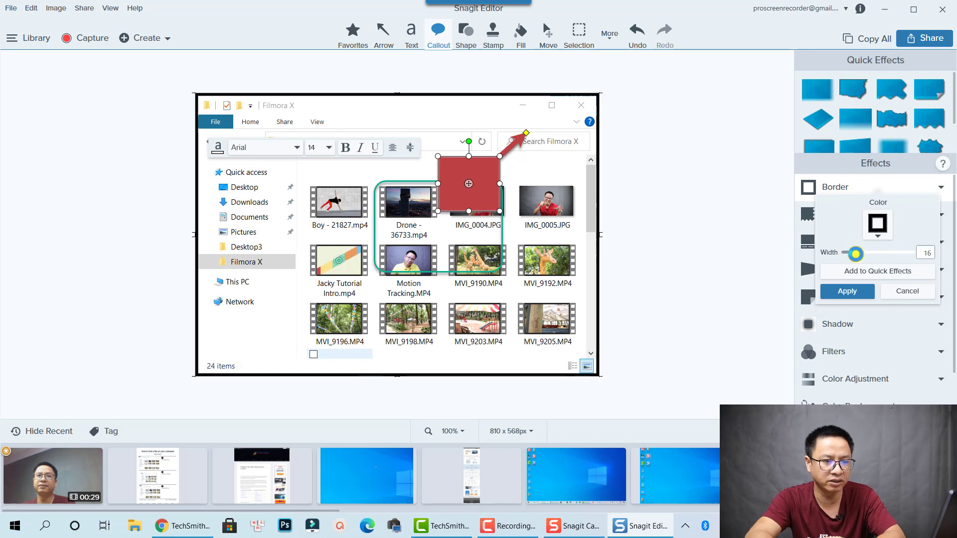
{"action": "left_click", "coordinate": [847, 291]}
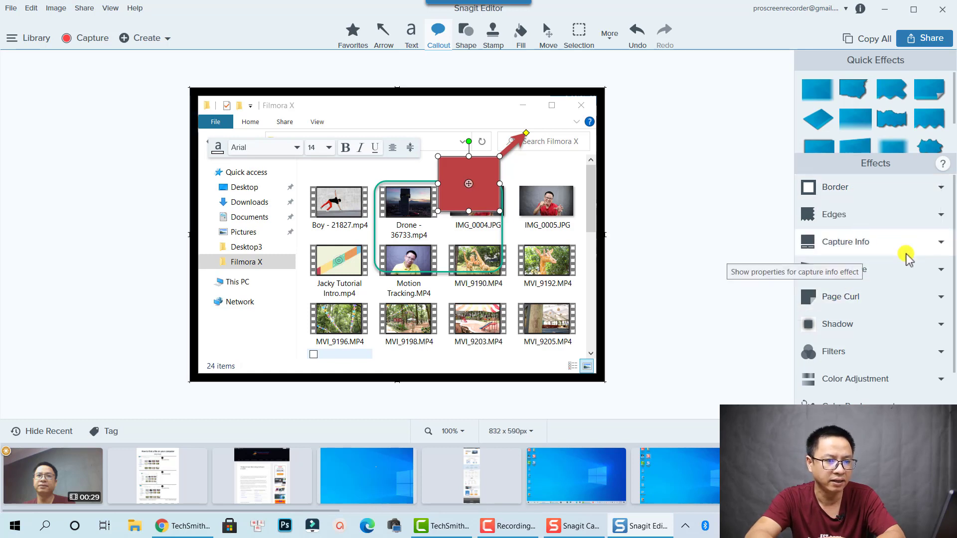
Look over the remaining image effects and share the annotated folder capture to Screencast.com.
{"action": "scroll", "coordinate": [927, 269], "scroll_direction": "down", "scroll_amount": 2}
{"action": "scroll", "coordinate": [927, 282], "scroll_direction": "down", "scroll_amount": 1}
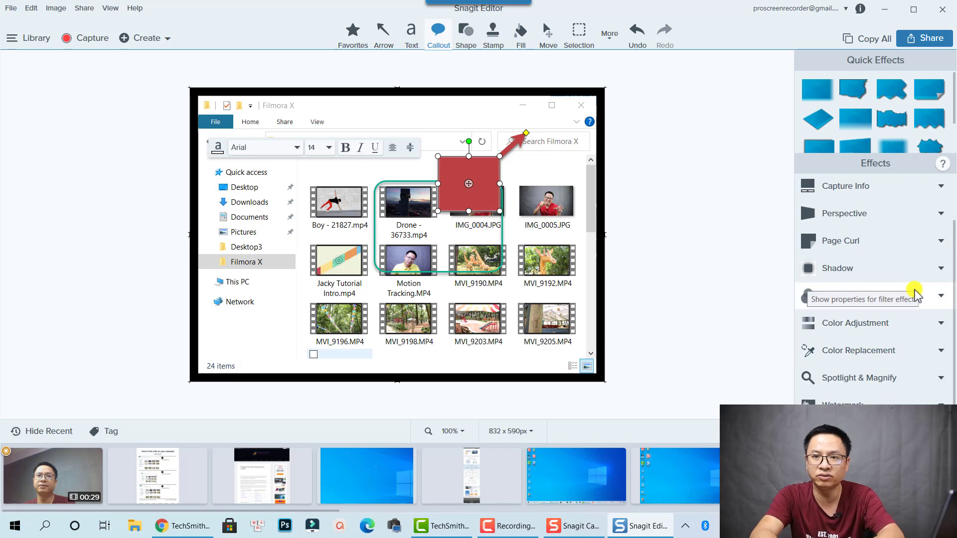
{"action": "left_click", "coordinate": [920, 38]}
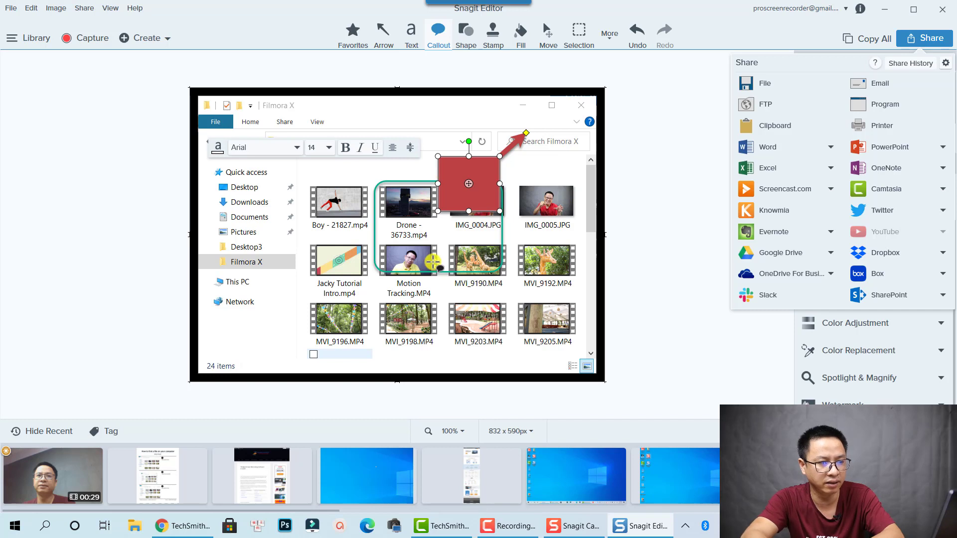
{"action": "left_click", "coordinate": [798, 188]}
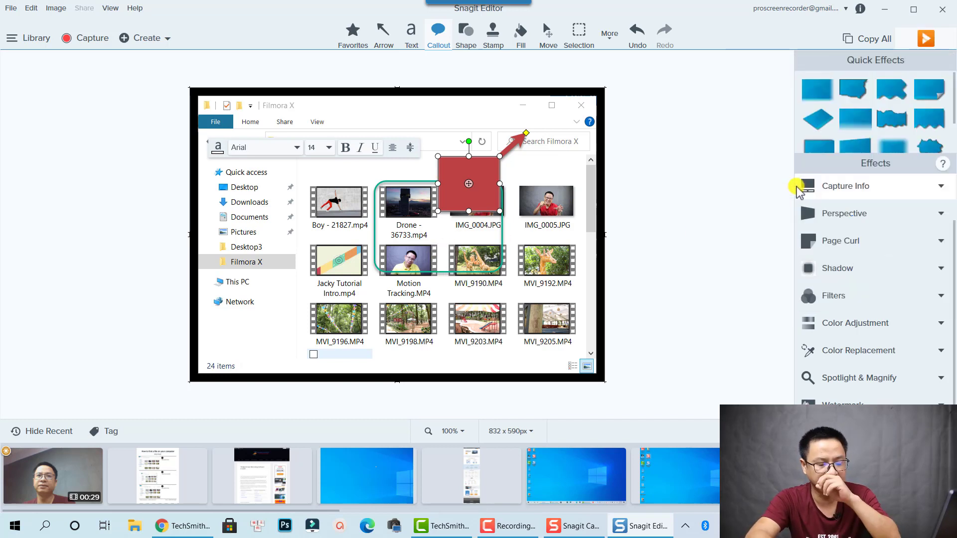